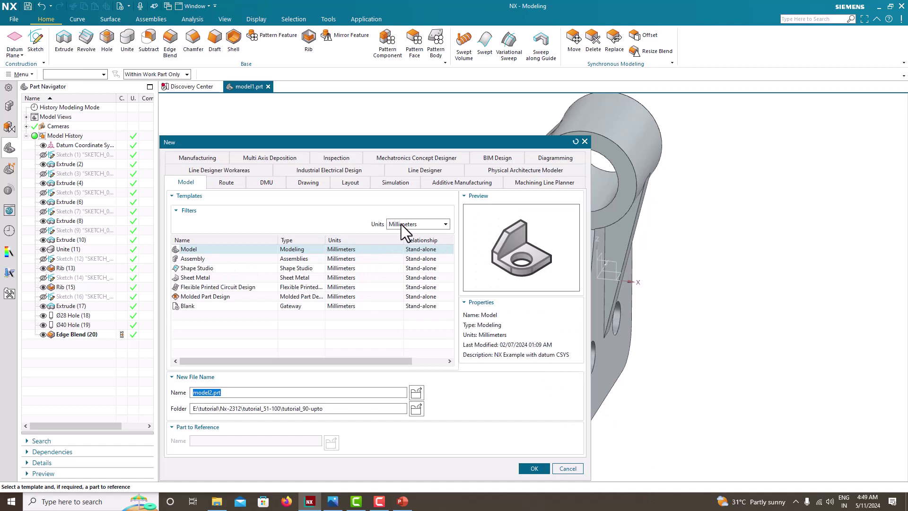
# - Create a new part from the Model template in millimetres, named model2.prt, in the existing tutorial folder
pyautogui.click(401, 224)
pyautogui.click(404, 235)
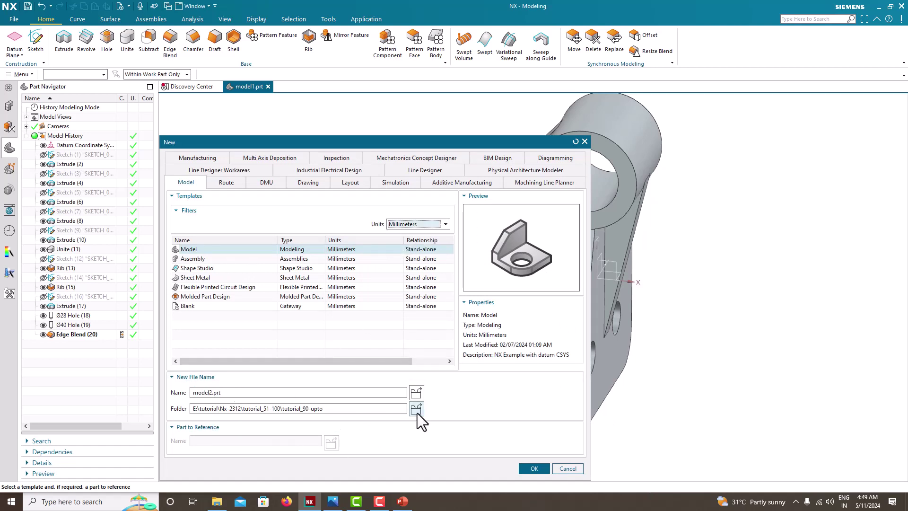
pyautogui.click(536, 468)
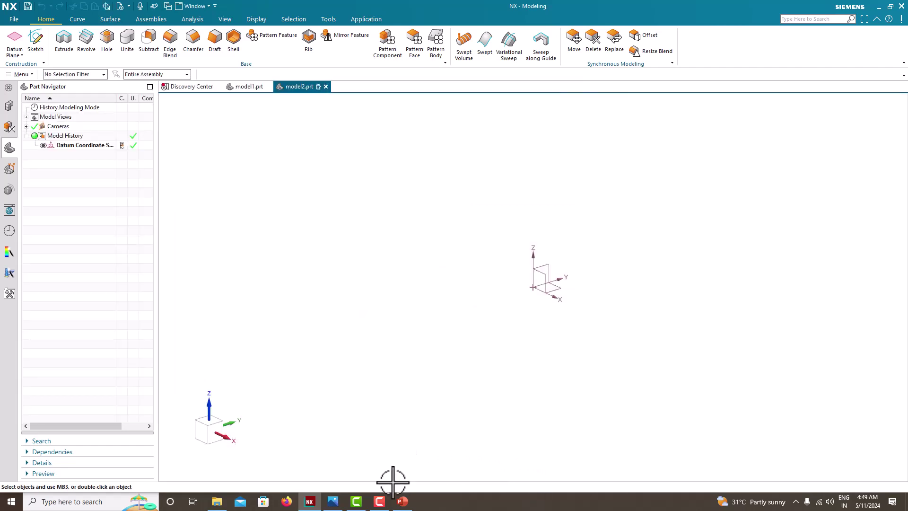
# - Arrange the reference drawing Untitled.png in a narrow window beside the widened NX window, with the drawing enlarged to 60%
pyautogui.click(402, 502)
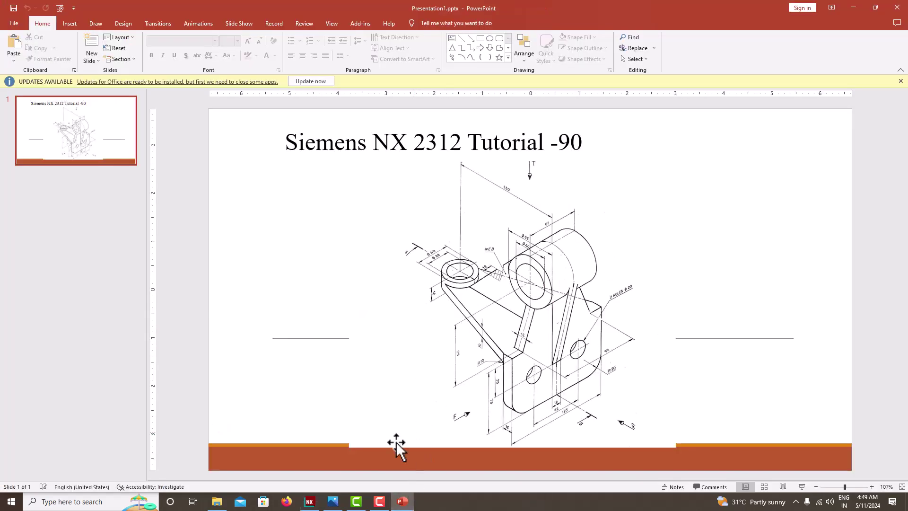
pyautogui.click(310, 502)
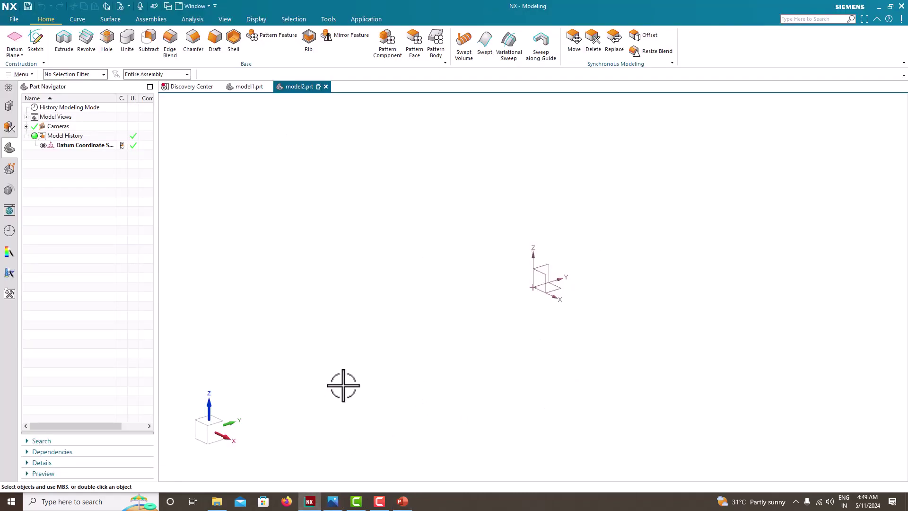
pyautogui.press('super+Right')
pyautogui.click(323, 383)
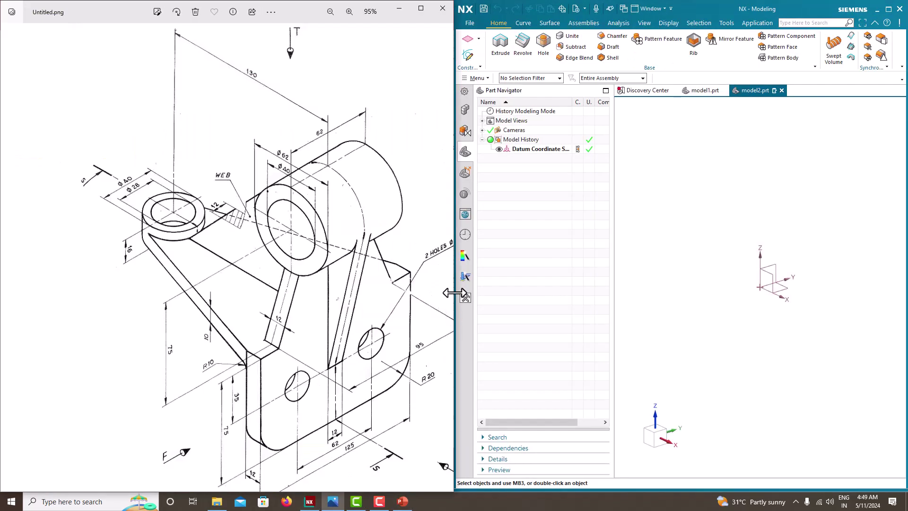
pyautogui.moveTo(243, 304); pyautogui.dragTo(113, 309)
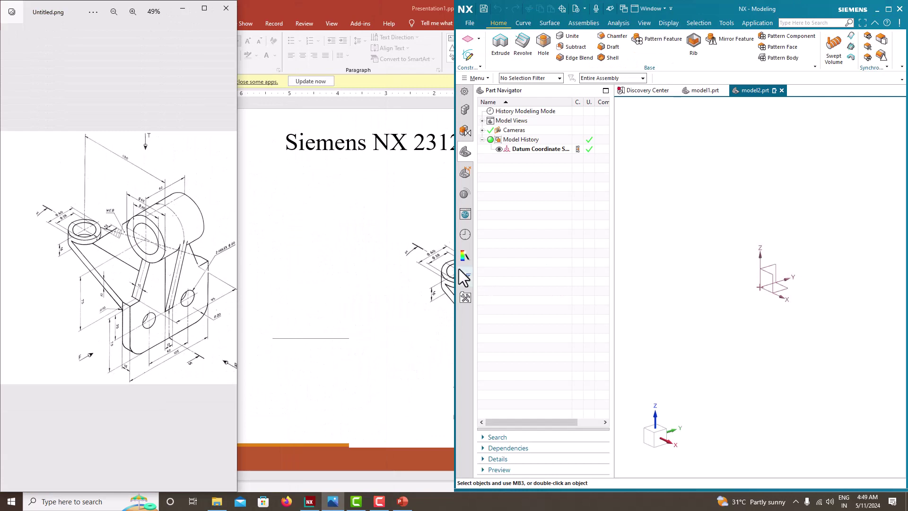
pyautogui.moveTo(454, 266); pyautogui.dragTo(239, 279)
pyautogui.scroll(3, 222, 331)
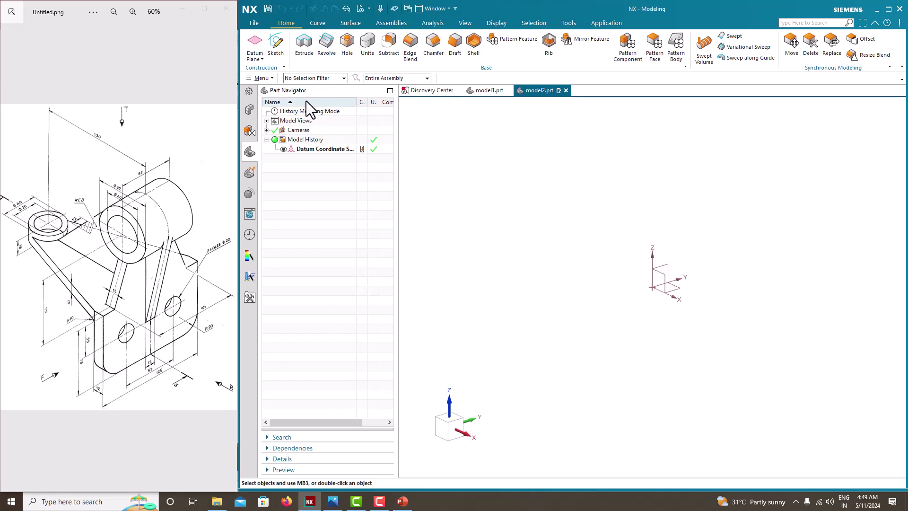
# - Sketch a rectangle about 130 mm high on the Right plane, with its upper edge on the horizontal axis and spanning the origin
pyautogui.click(277, 47)
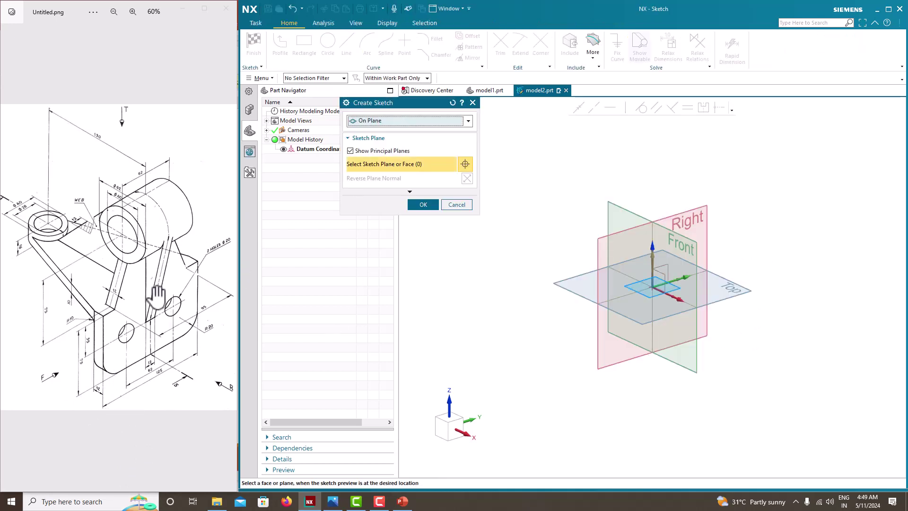
pyautogui.click(678, 214)
pyautogui.click(418, 205)
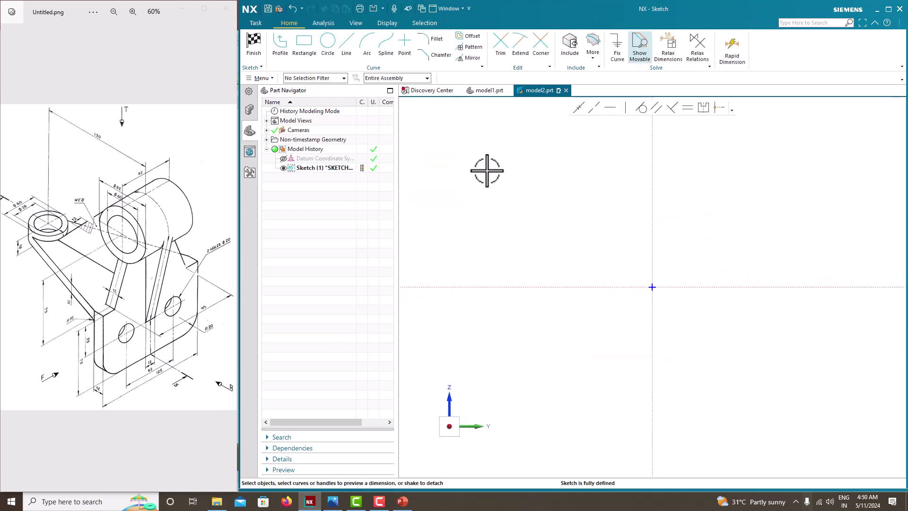
pyautogui.press('r')
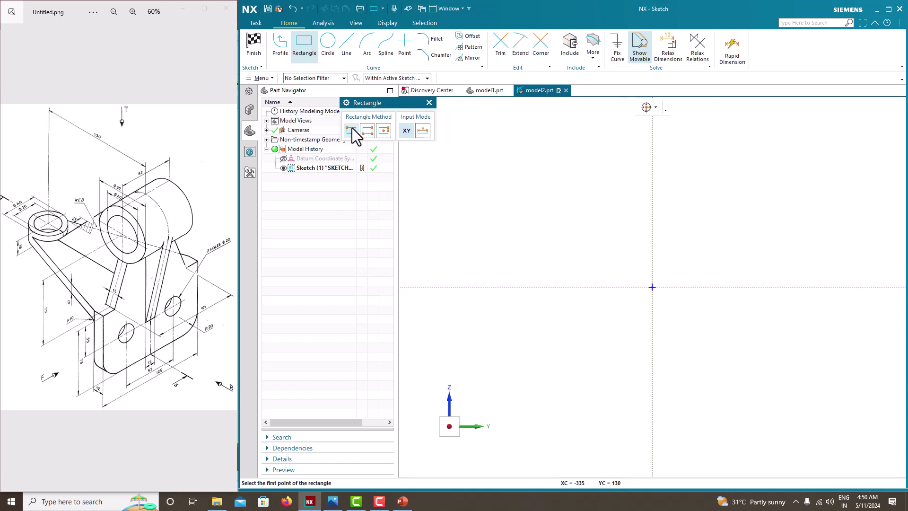
pyautogui.click(539, 287)
pyautogui.click(769, 381)
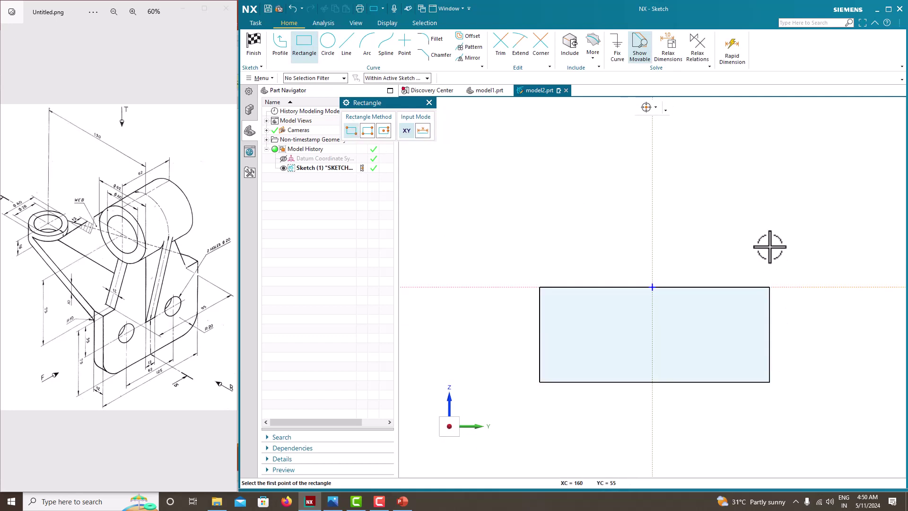
pyautogui.press('Escape')
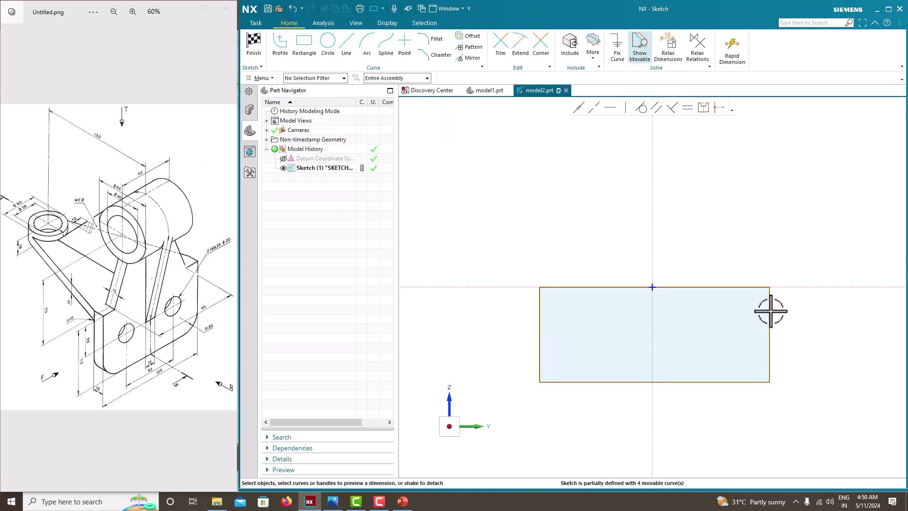
# - Dimension the rectangle 75 mm high, scaling the entire sketch with this first dimension, and 125 mm wide
pyautogui.click(769, 312)
pyautogui.click(790, 330)
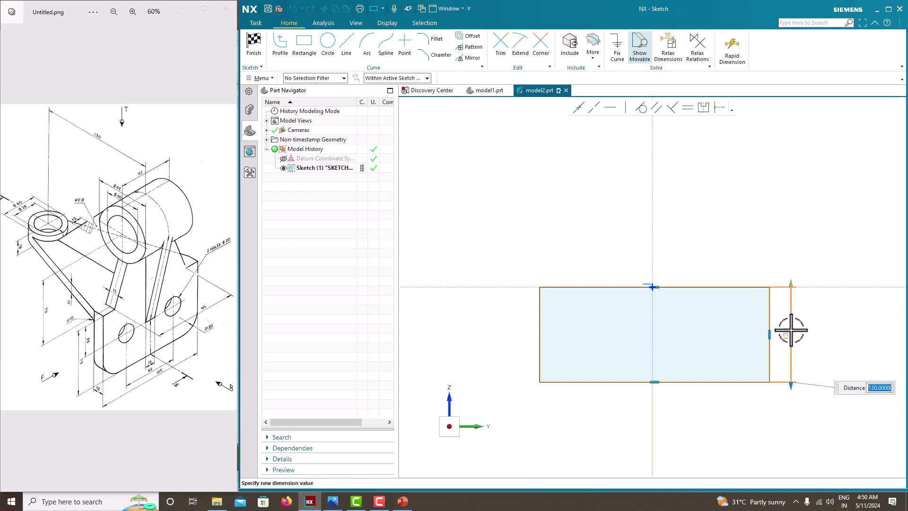
pyautogui.press('Return')
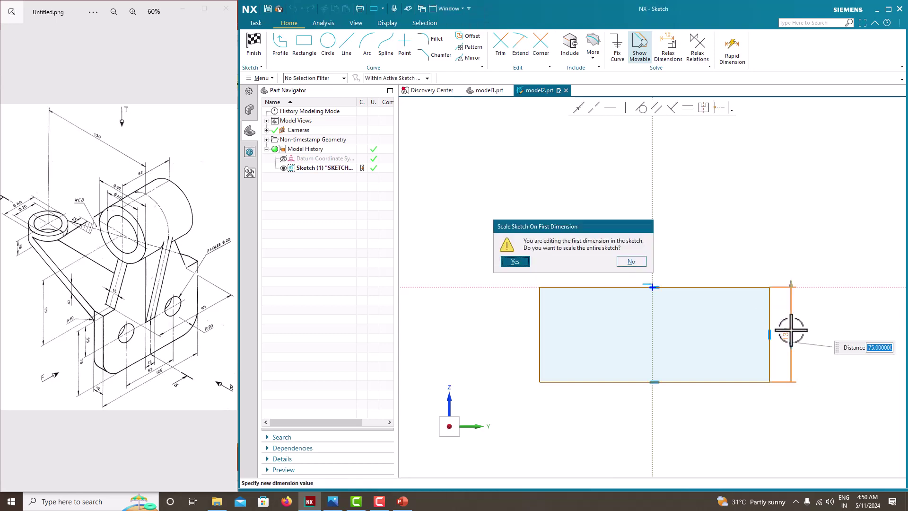
pyautogui.click(515, 261)
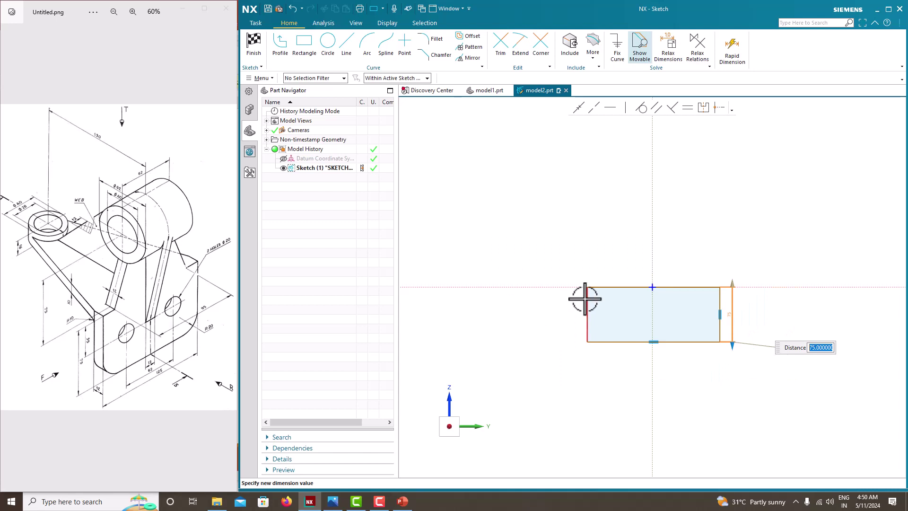
pyautogui.click(641, 341)
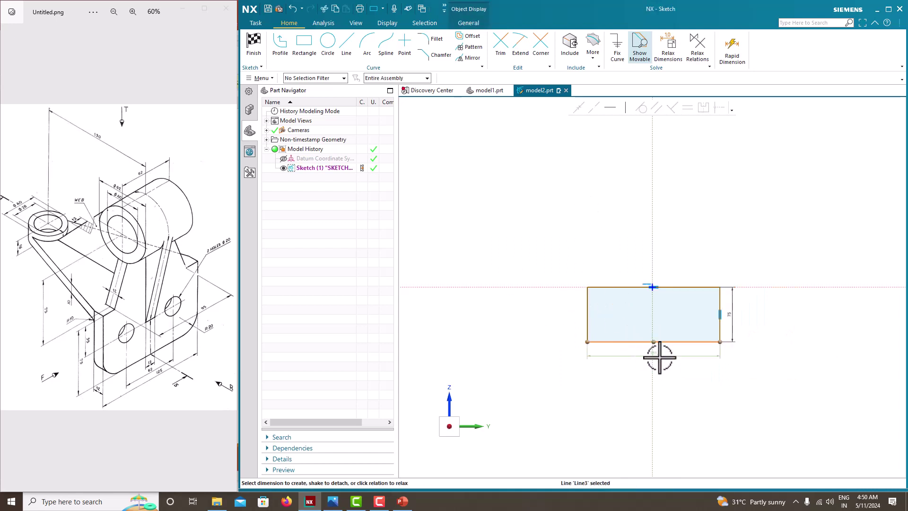
pyautogui.click(653, 360)
pyautogui.write('125')
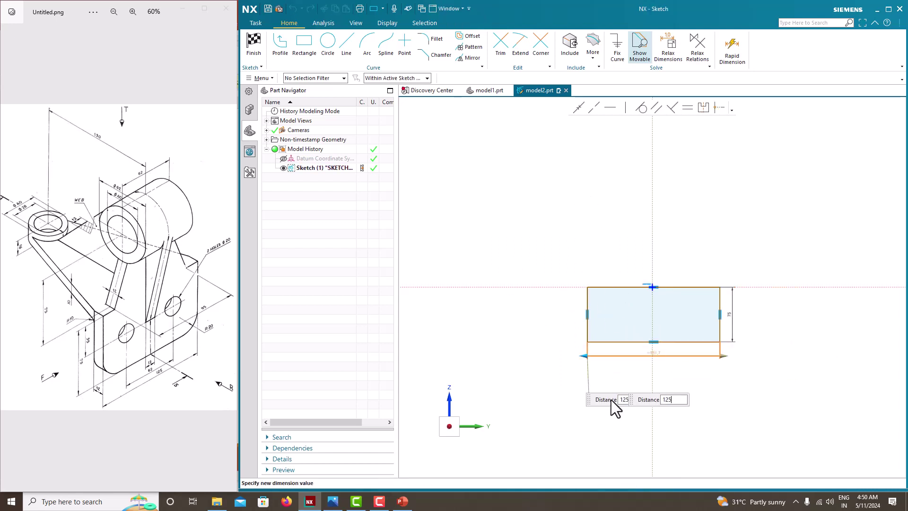
pyautogui.press('Return')
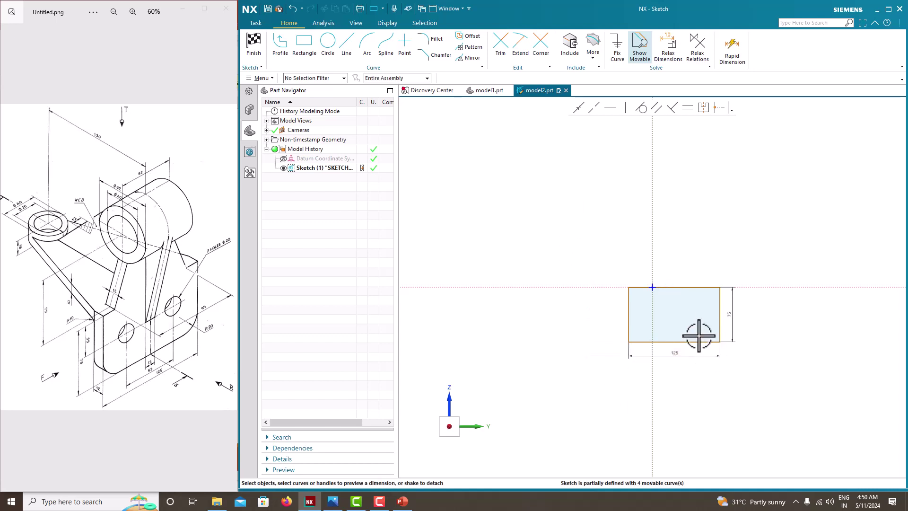
# - Make the rectangle's two upper corners symmetric about the vertical axis and finish the sketch
pyautogui.scroll(3, 693, 333)
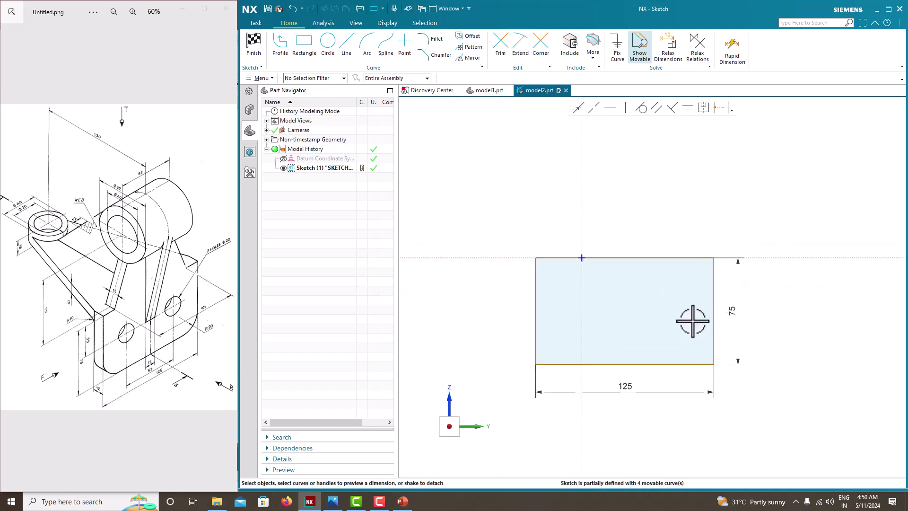
pyautogui.click(704, 109)
pyautogui.click(714, 258)
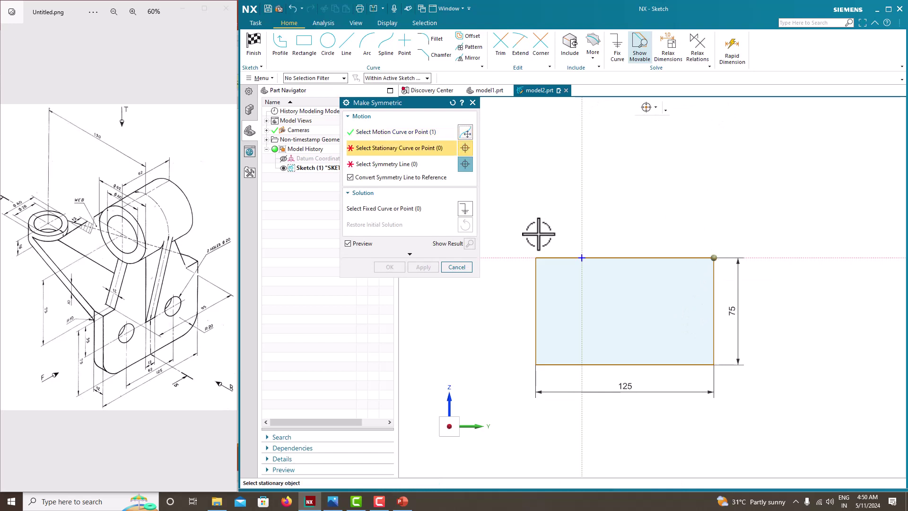
pyautogui.click(536, 257)
pyautogui.click(574, 199)
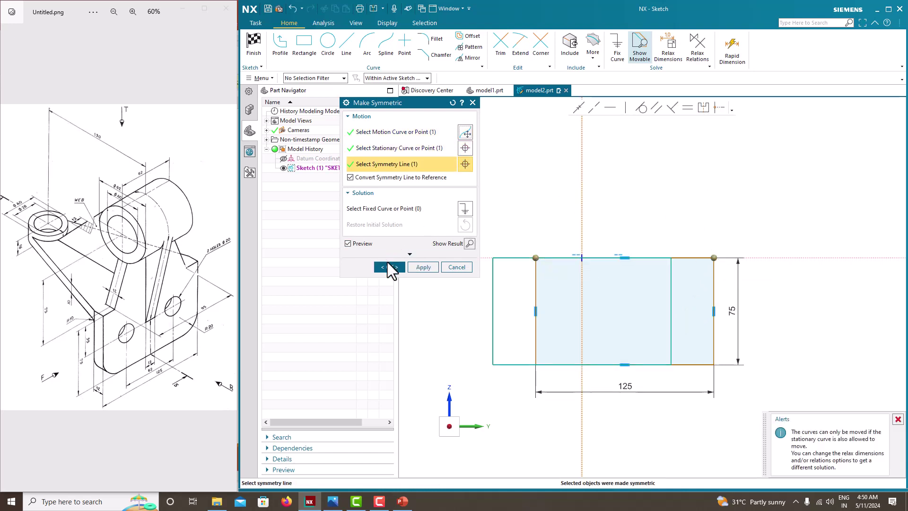
pyautogui.click(389, 267)
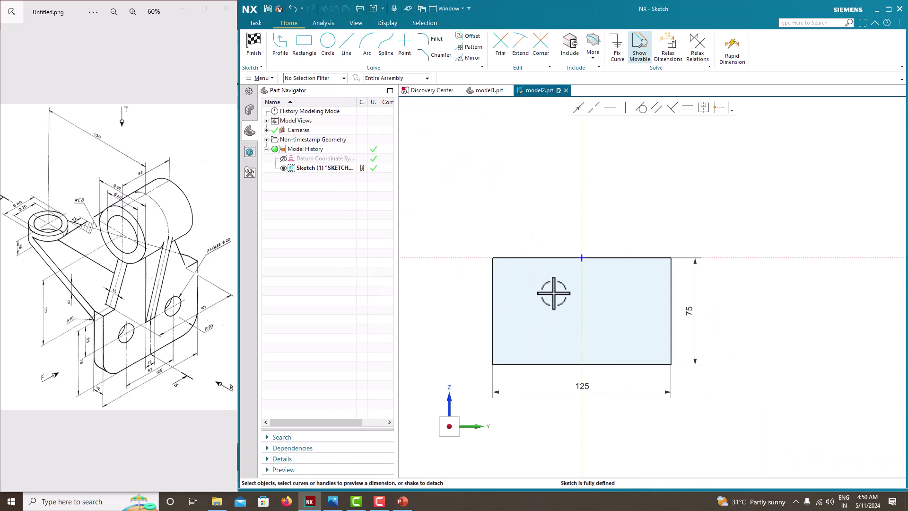
pyautogui.rightClick(527, 196)
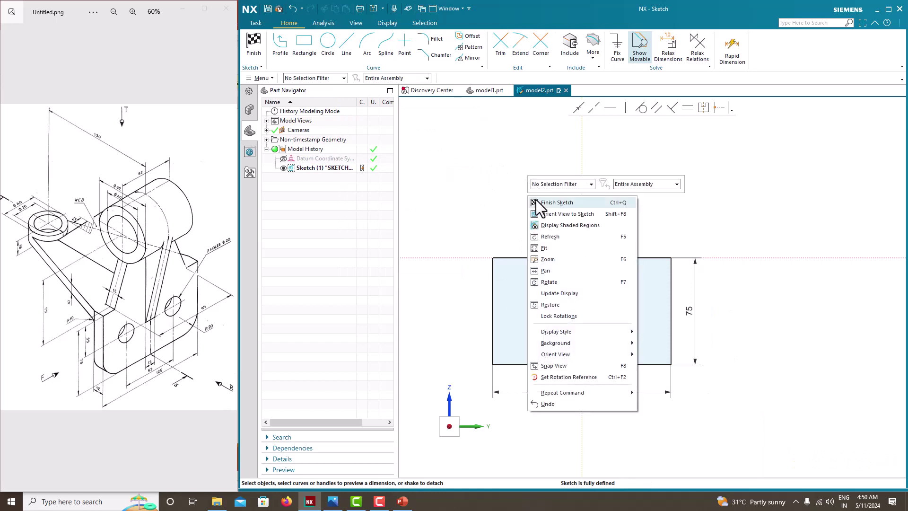
pyautogui.click(536, 199)
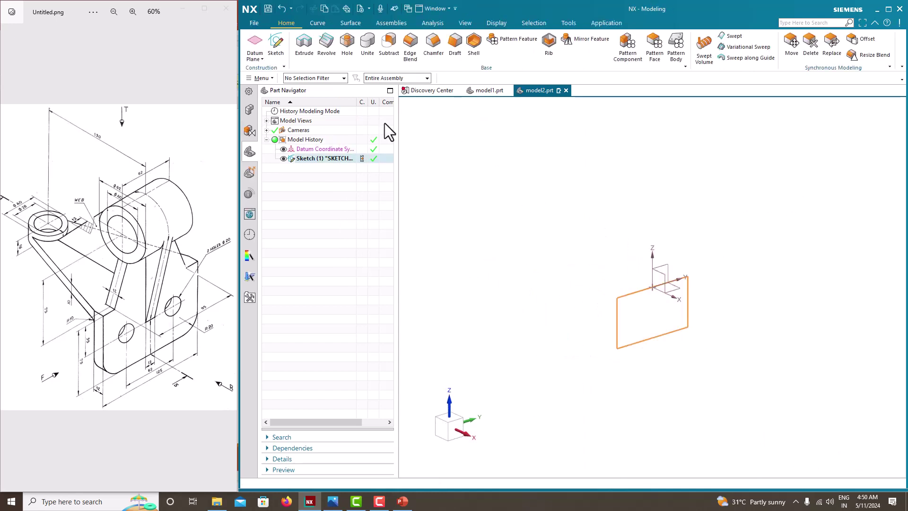
# - Extrude the rectangle symmetrically to a total width of 12 mm as a solid plate, and hide its sketch
pyautogui.click(309, 50)
pyautogui.click(435, 223)
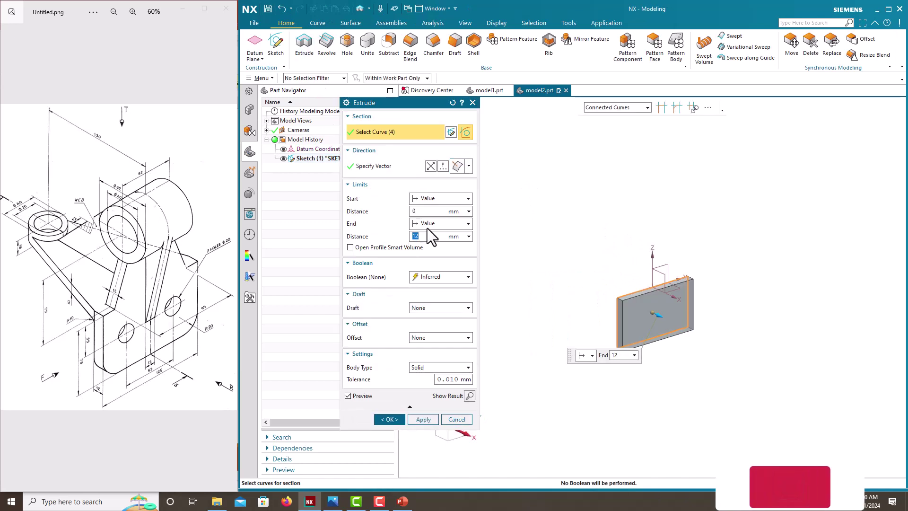
pyautogui.click(428, 252)
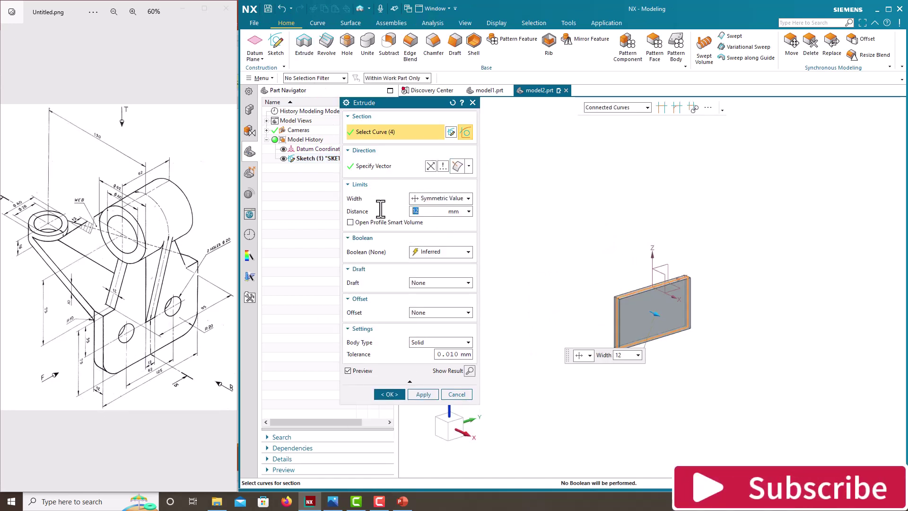
pyautogui.click(394, 391)
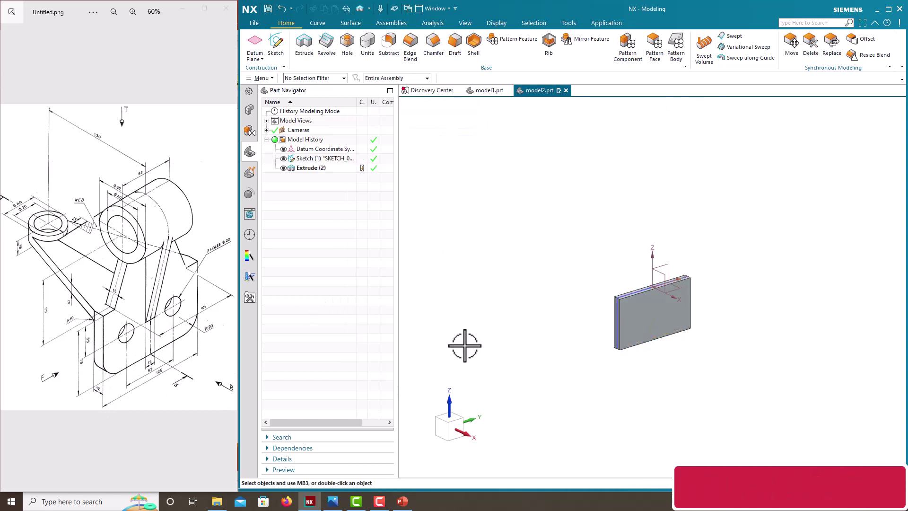
pyautogui.click(283, 158)
pyautogui.scroll(4, 644, 296)
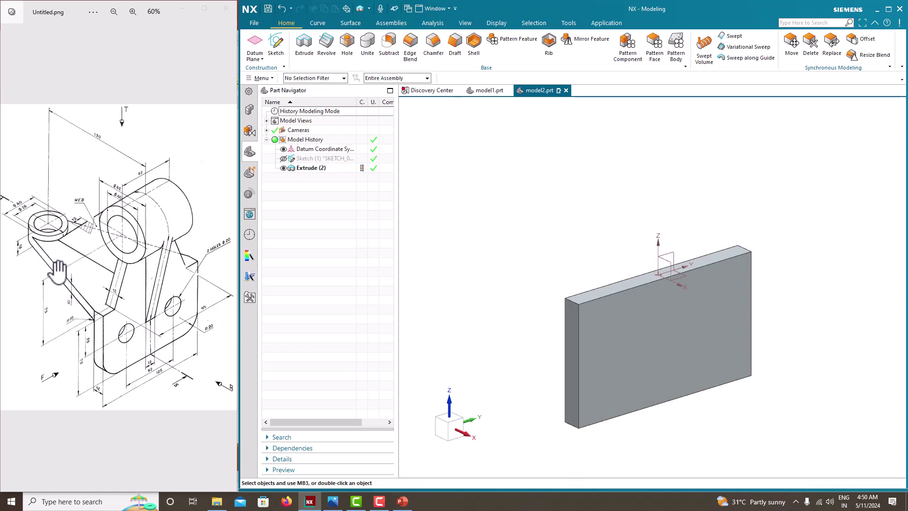
# - Start a new sketch on the narrow top face of the plate
pyautogui.click(280, 52)
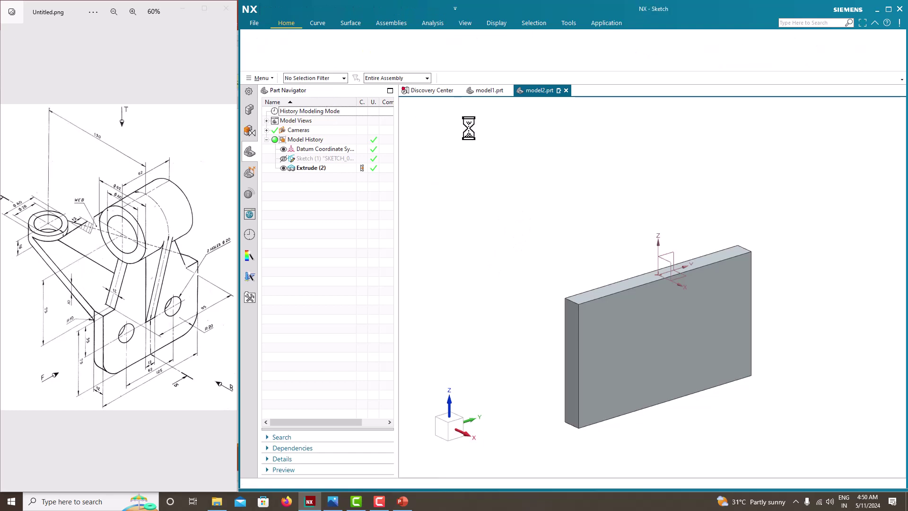
pyautogui.moveTo(645, 180)
pyautogui.mouseDown(button='middle')
pyautogui.moveTo(631, 224)
pyautogui.moveTo(658, 241)
pyautogui.moveTo(644, 233)
pyautogui.moveTo(645, 249)
pyautogui.moveTo(645, 225)
pyautogui.moveTo(644, 244)
pyautogui.mouseUp(button='middle')
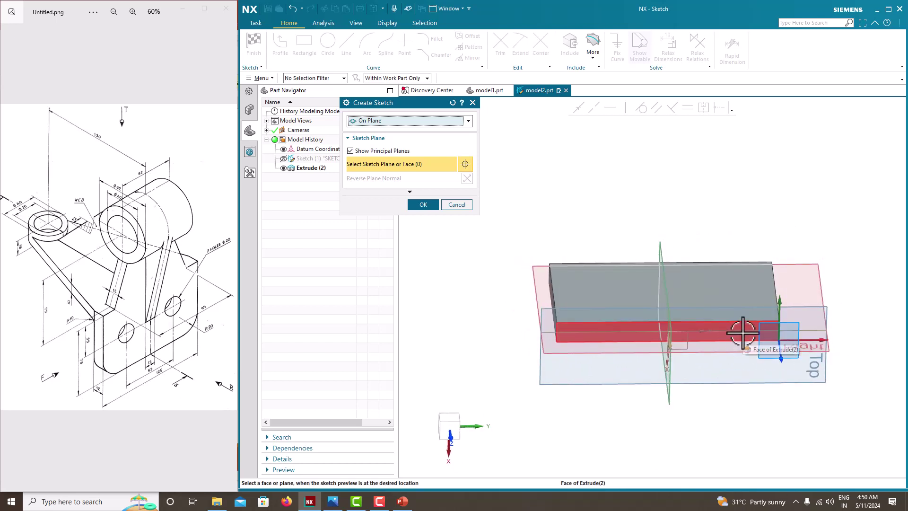
pyautogui.click(743, 333)
pyautogui.click(424, 206)
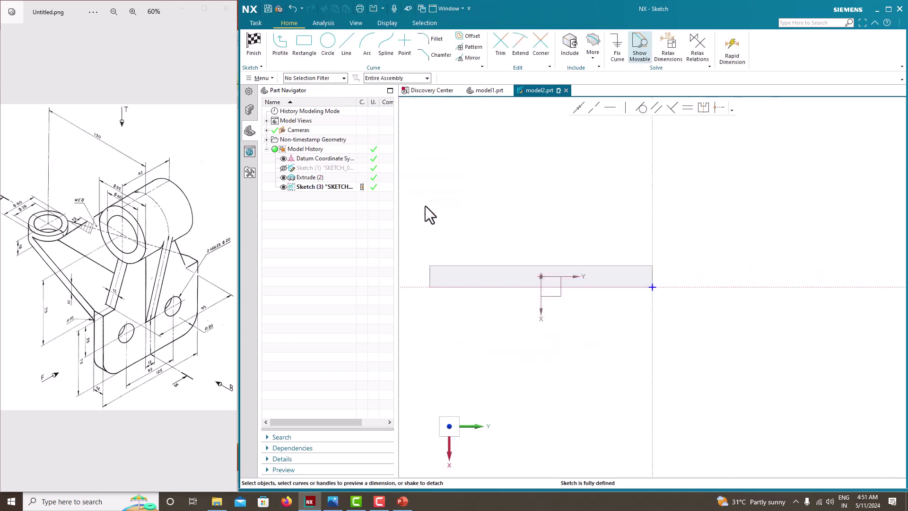
# - Draw a single straight line from the datum origin at the plate's centre, perpendicular to its long side, in the negative X direction
pyautogui.click(328, 47)
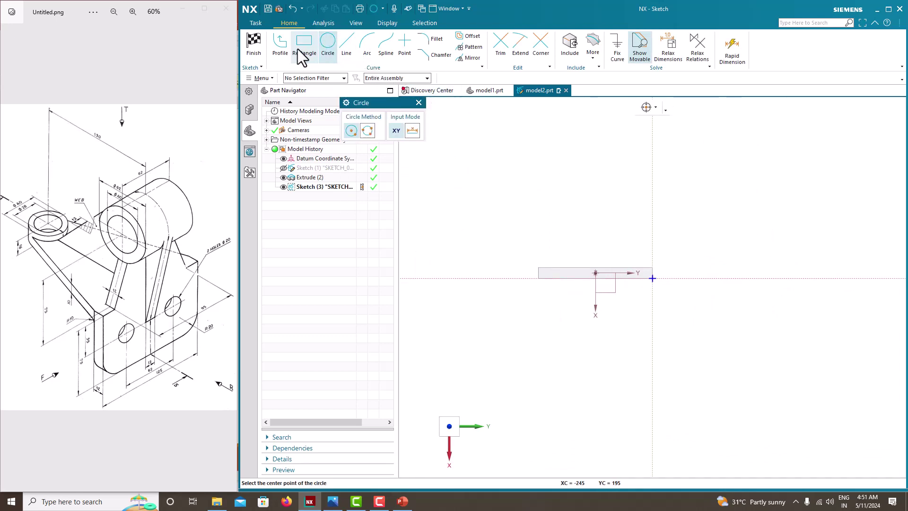
pyautogui.click(280, 45)
pyautogui.scroll(3, 586, 257)
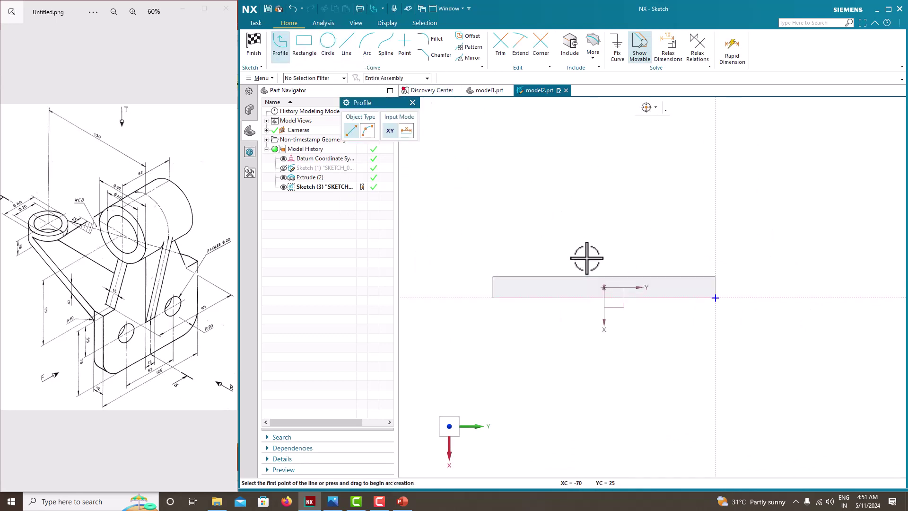
pyautogui.click(604, 286)
pyautogui.click(604, 124)
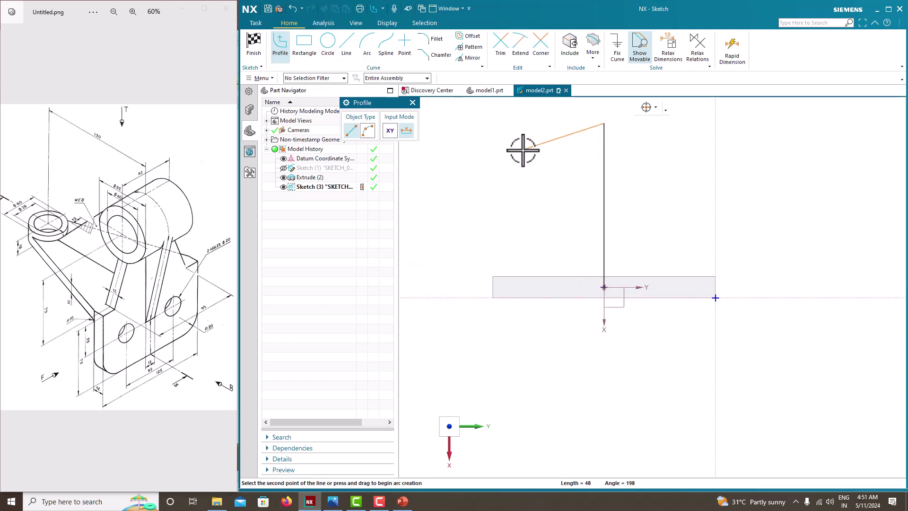
pyautogui.press('Escape')
pyautogui.press('Escape')
pyautogui.scroll(-3, 558, 282)
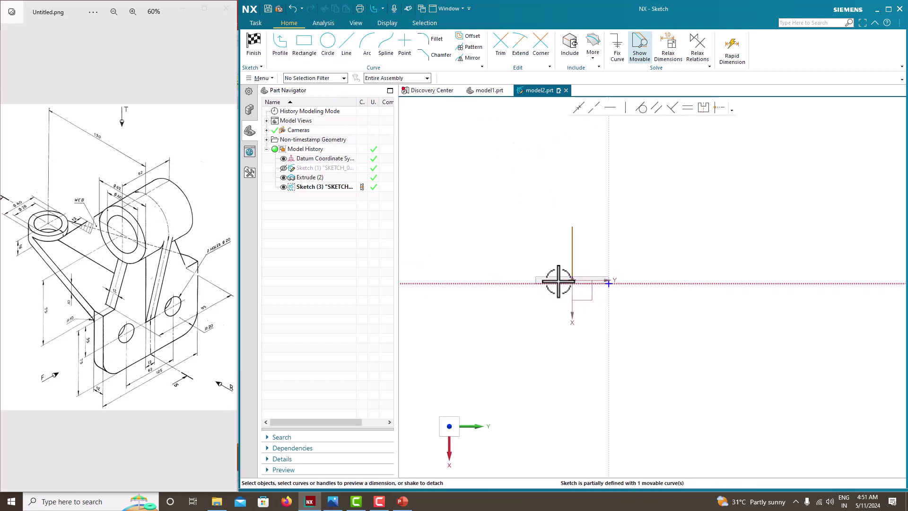
# - Stretch the centre line's free end away from the plate until the line is about 151 mm long
pyautogui.scroll(3, 583, 259)
pyautogui.click(613, 266)
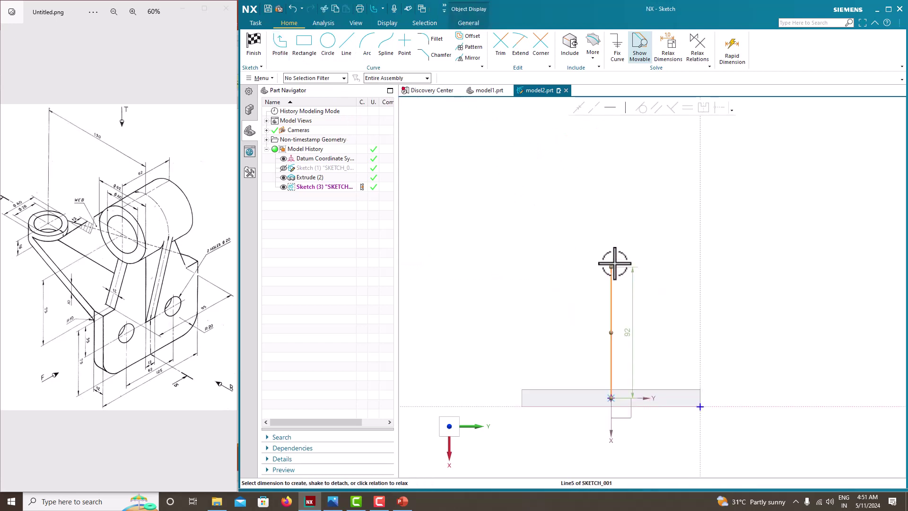
pyautogui.moveTo(612, 264); pyautogui.dragTo(612, 184)
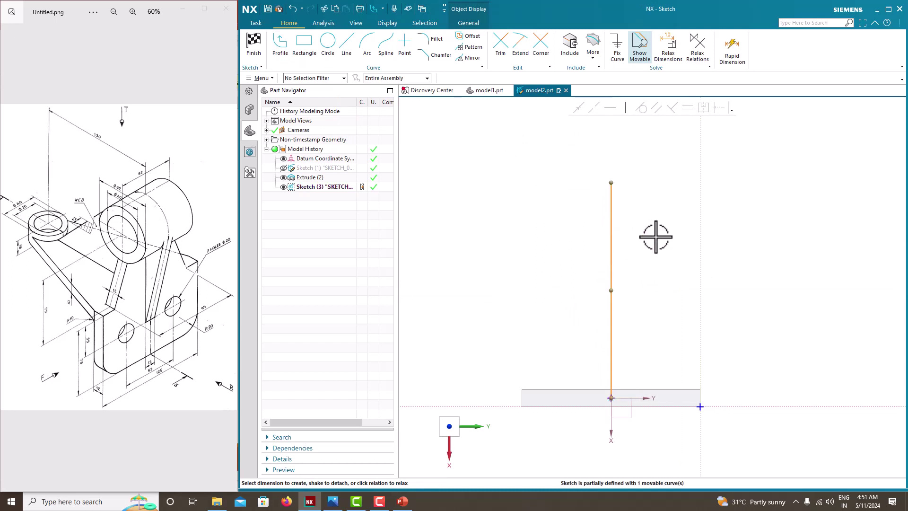
pyautogui.press('Escape')
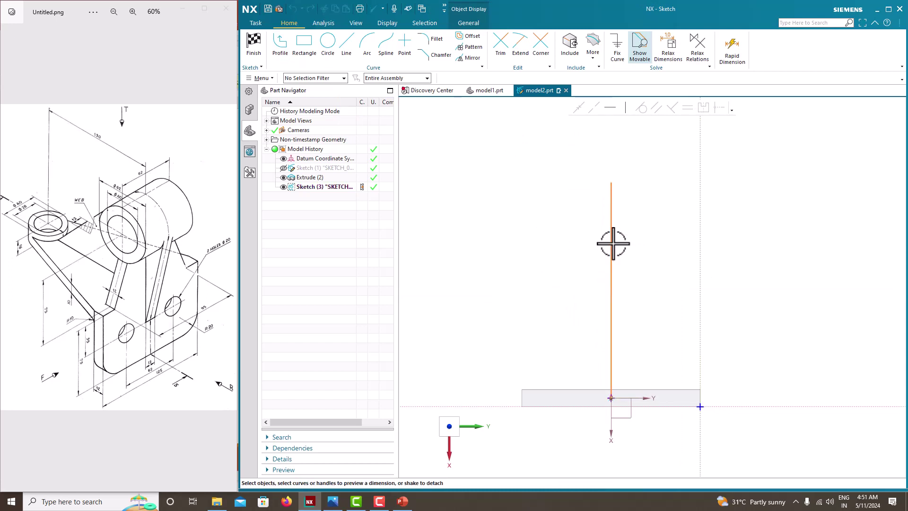
# - Dimension the centre line's length and convert the line to a reference line
pyautogui.hotkey('ctrl', 'j')
pyautogui.click(465, 103)
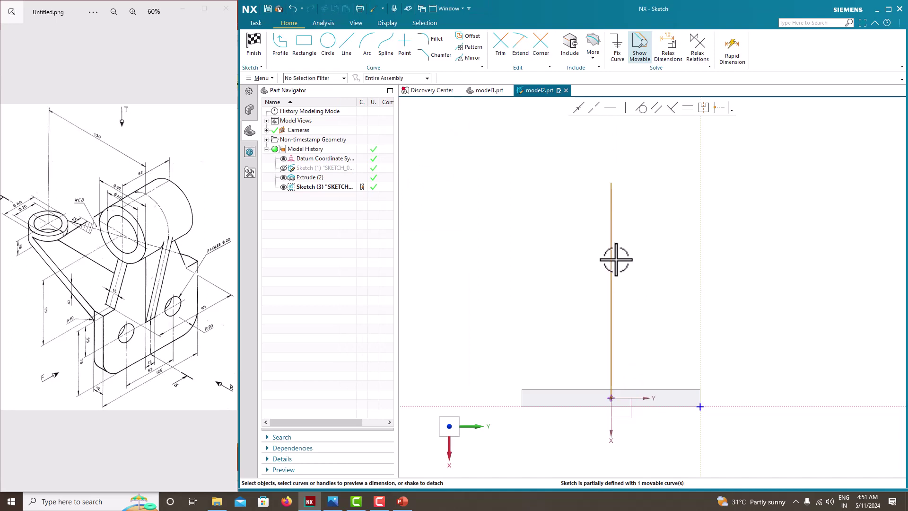
pyautogui.click(628, 285)
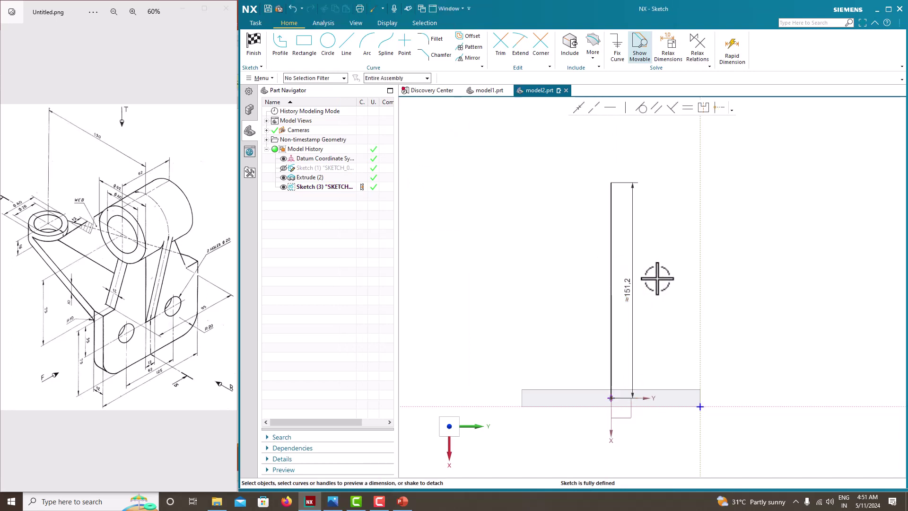
pyautogui.click(609, 254)
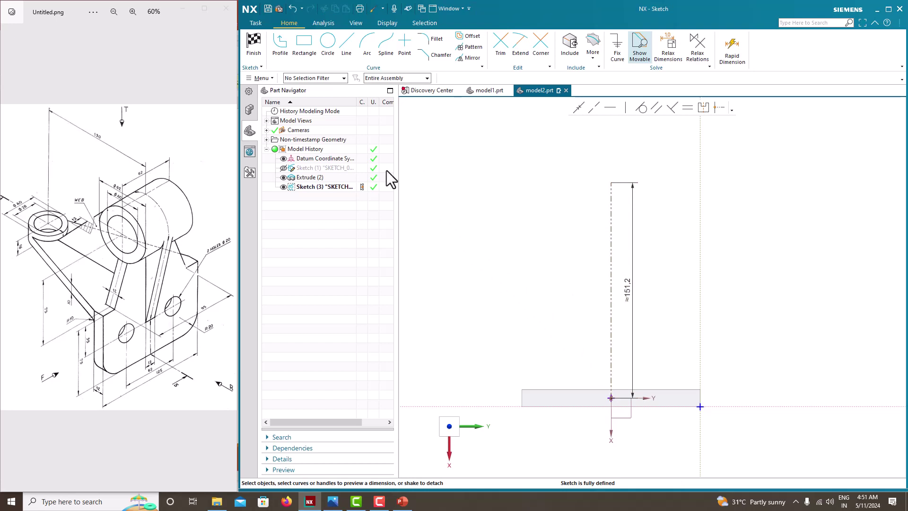
# - Draw a circle about 35 mm in diameter, centred on the reference line towards its free end
pyautogui.click(327, 52)
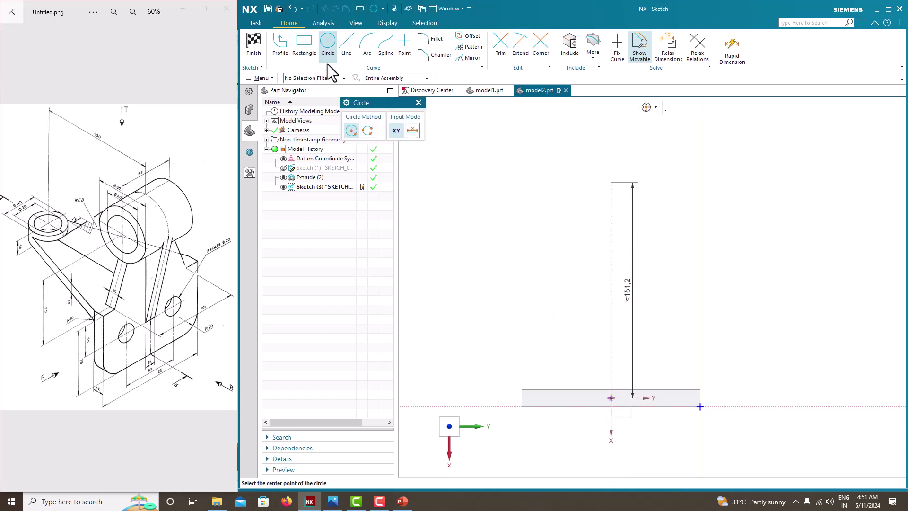
pyautogui.click(610, 236)
pyautogui.click(588, 228)
pyautogui.press('Escape')
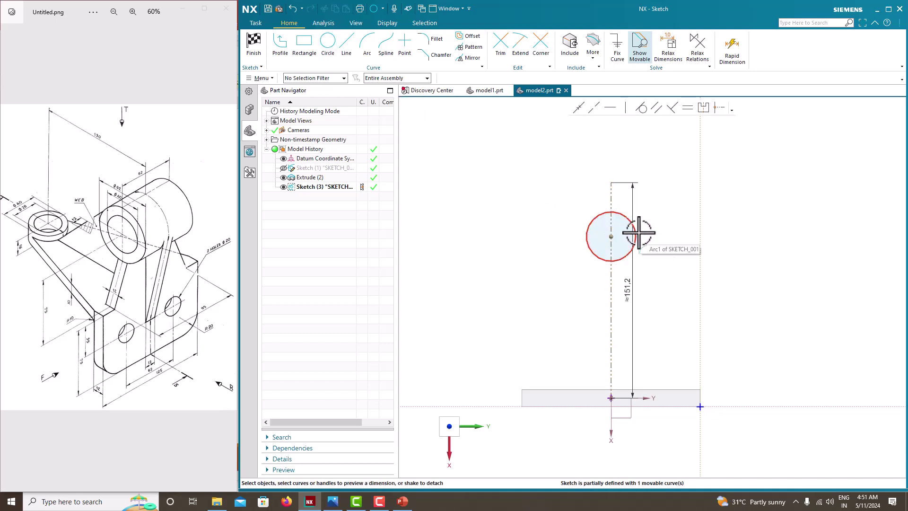
# - Check the boss size in the reference drawing and set the circle's diameter to 40 mm
pyautogui.moveTo(31, 231); pyautogui.dragTo(82, 253)
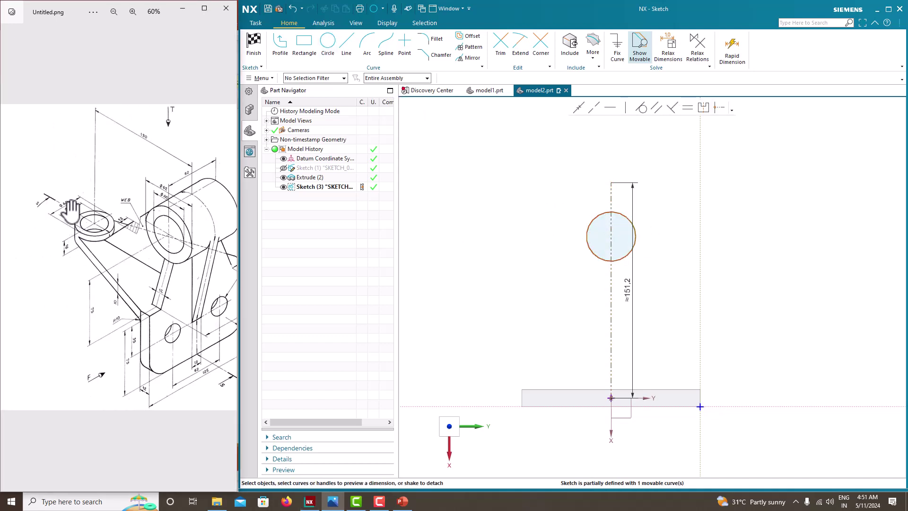
pyautogui.scroll(1, 70, 210)
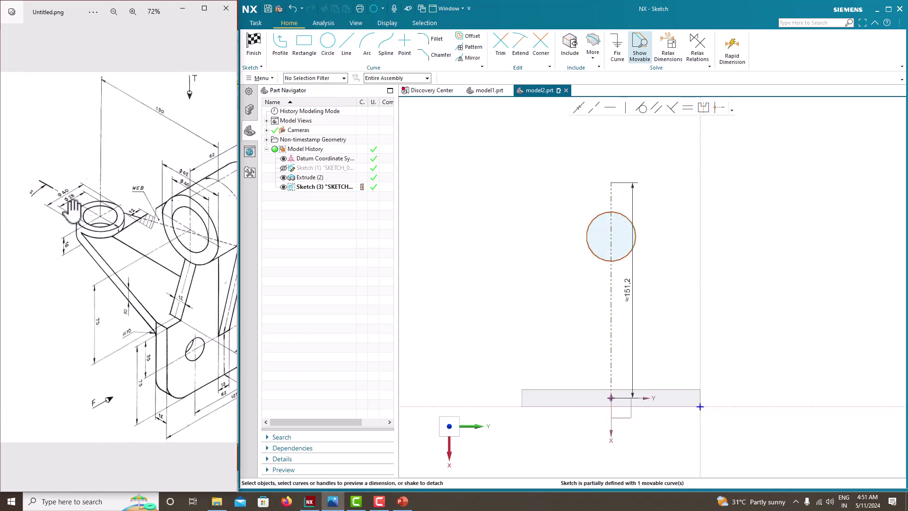
pyautogui.click(635, 237)
pyautogui.click(657, 215)
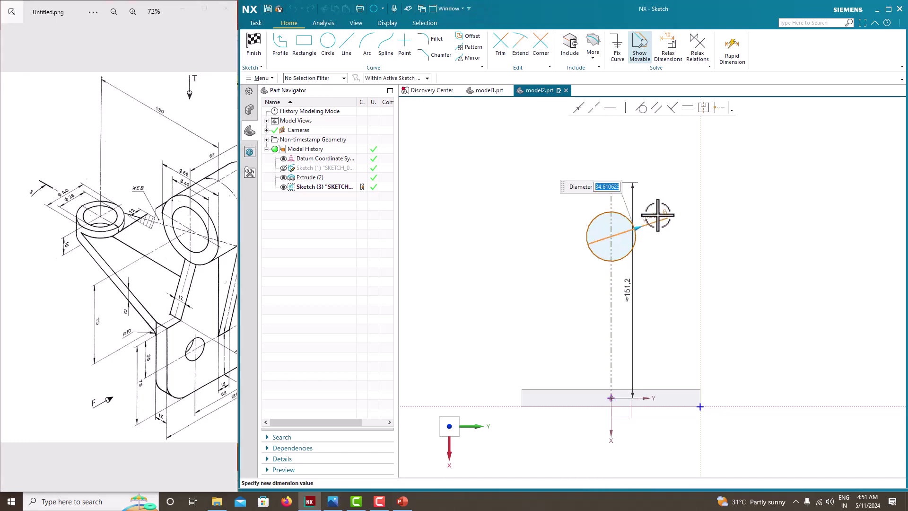
pyautogui.press('Return')
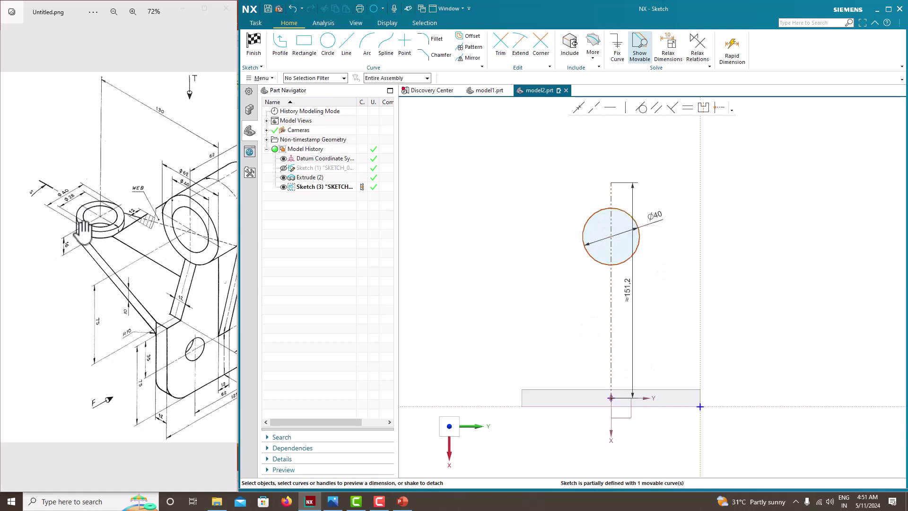
# - Dimension the circle's centre from the sketch's horizontal axis and set the distance to 130+6 mm
pyautogui.scroll(-2, 103, 226)
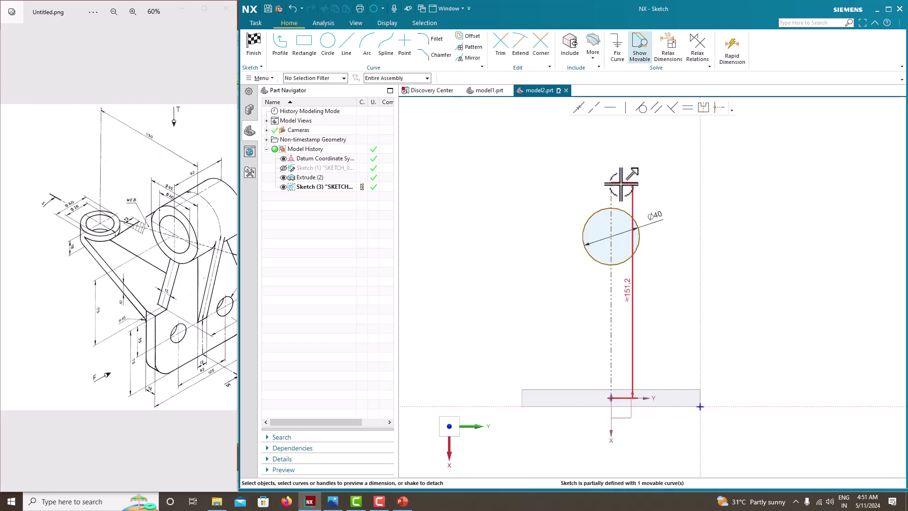
pyautogui.scroll(2, 619, 182)
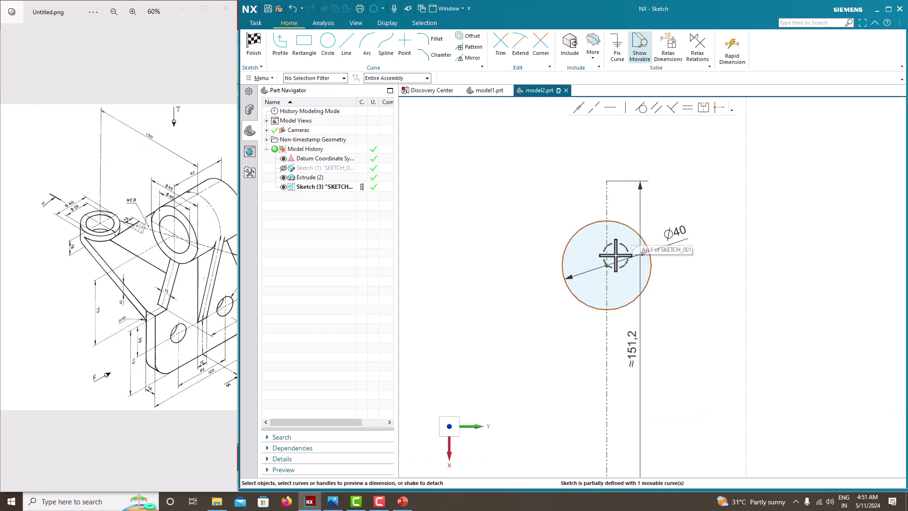
pyautogui.click(606, 265)
pyautogui.scroll(-3, 543, 260)
pyautogui.scroll(2, 604, 363)
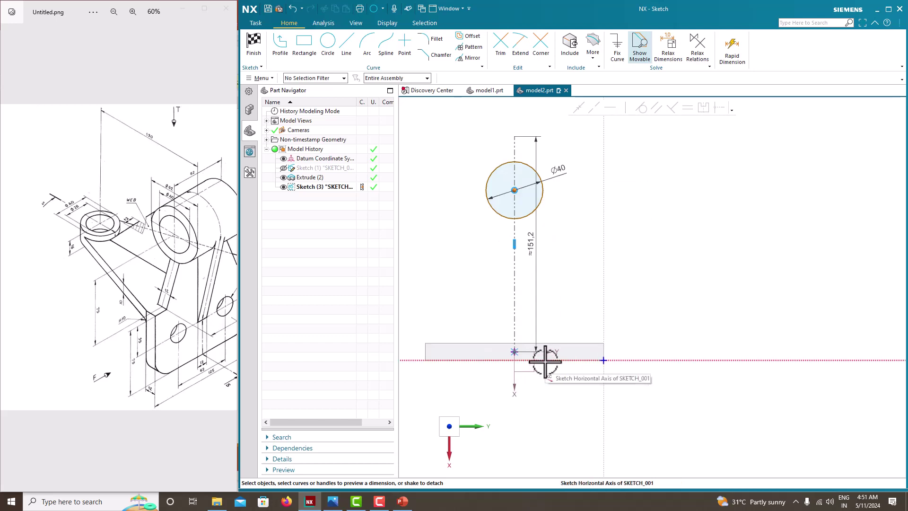
pyautogui.click(545, 362)
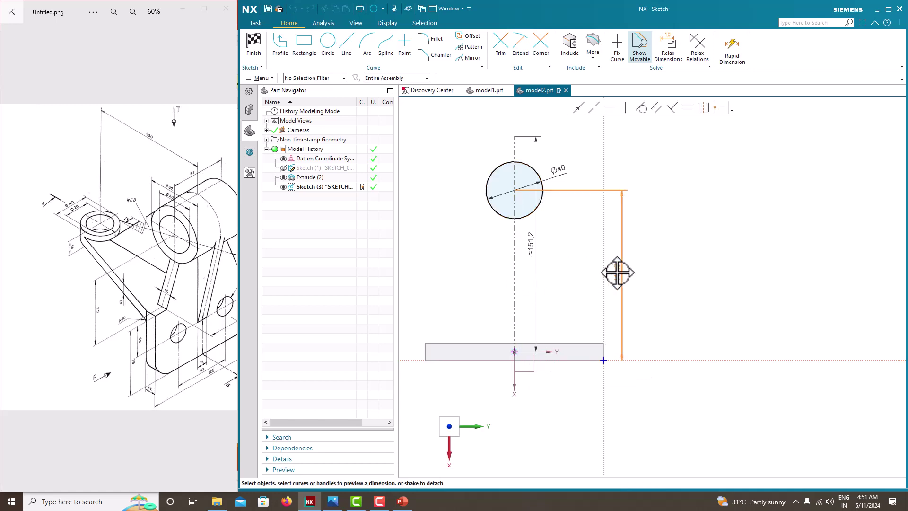
pyautogui.click(619, 274)
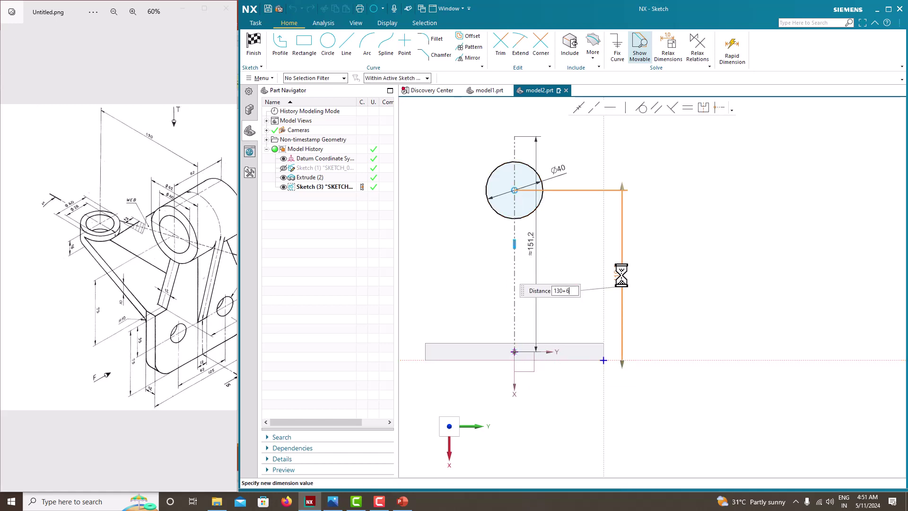
pyautogui.press('Return')
pyautogui.press('Escape')
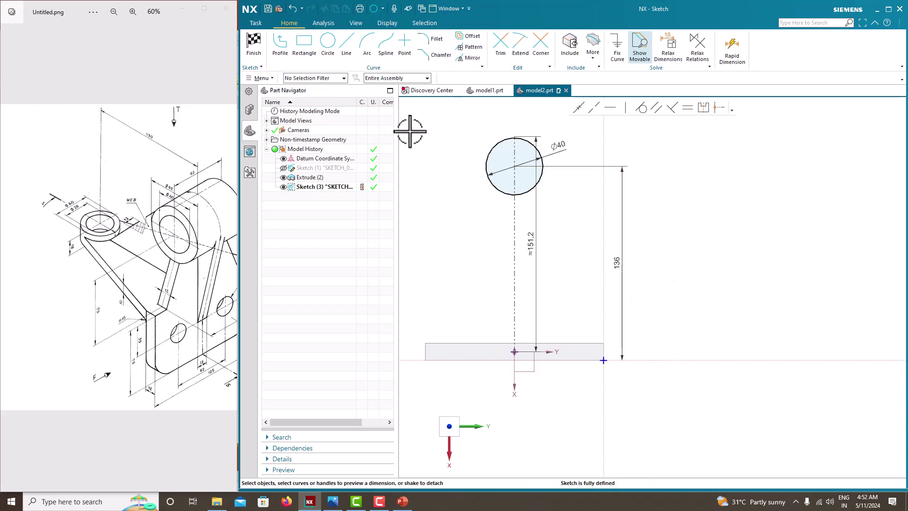
# - Draw a line from the plate's inner corner on the negative Y side, ending tangent to the 40 mm circle
pyautogui.click(279, 47)
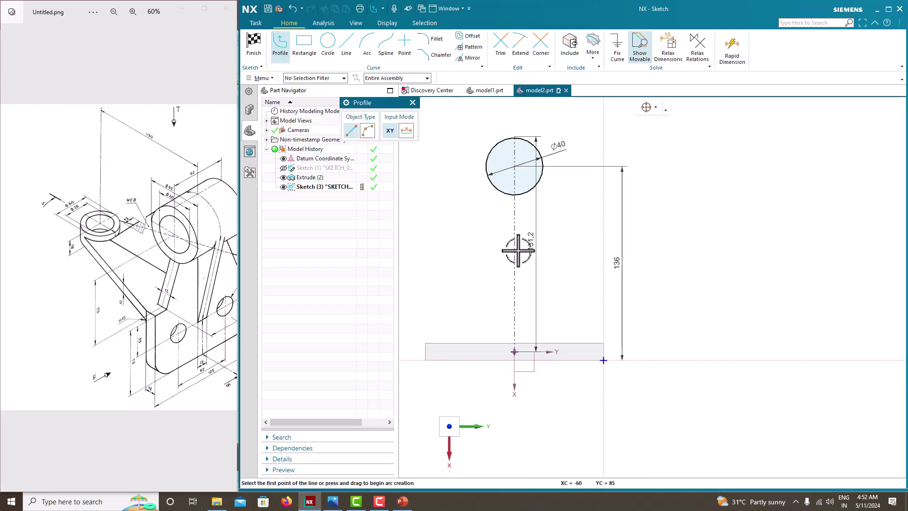
pyautogui.click(425, 342)
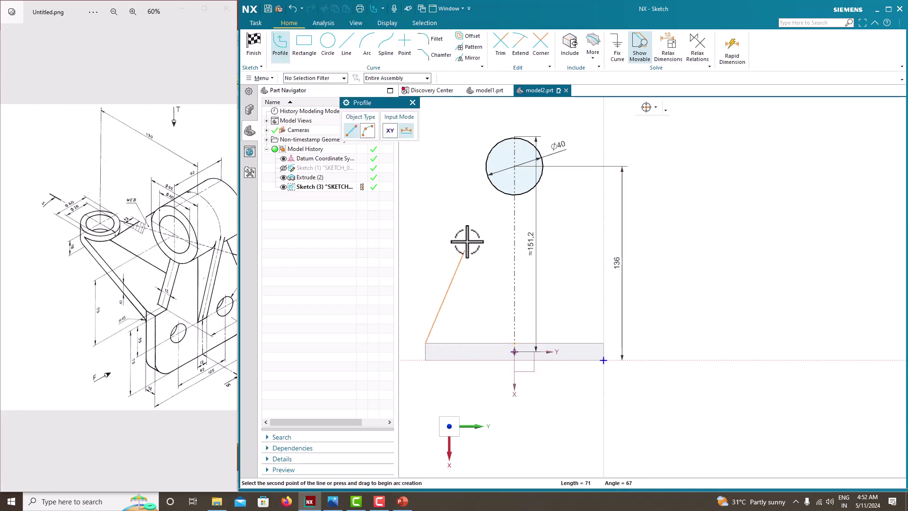
pyautogui.click(487, 157)
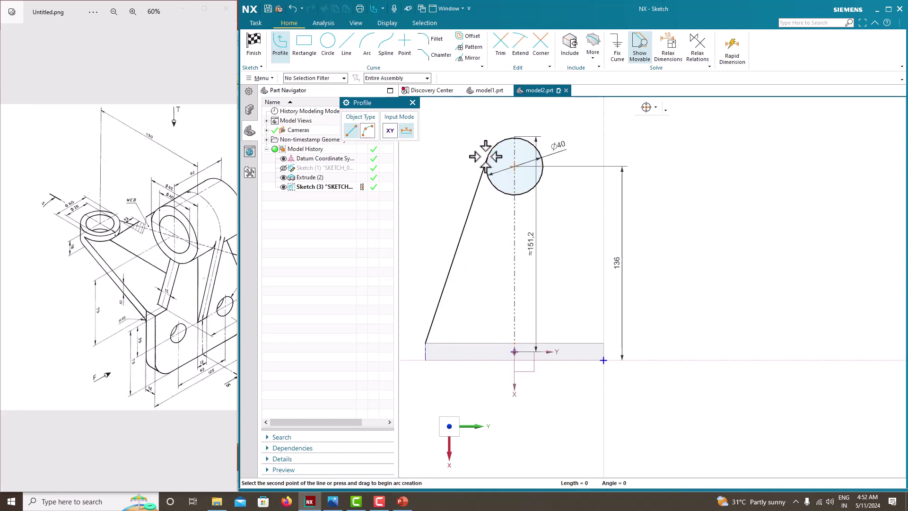
pyautogui.middleClick(448, 191)
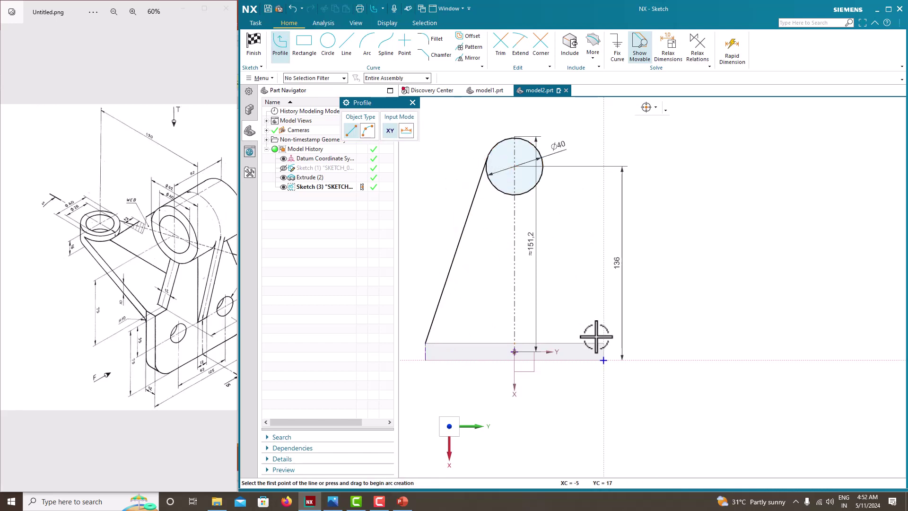
# - Draw the matching line from the plate's inner corner on the positive Y side, ending tangent to the circle
pyautogui.scroll(3, 603, 345)
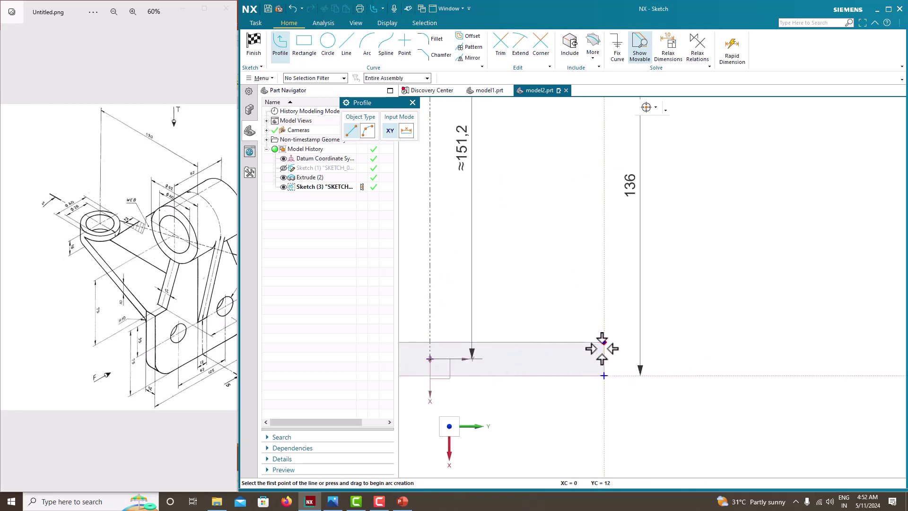
pyautogui.scroll(2, 605, 345)
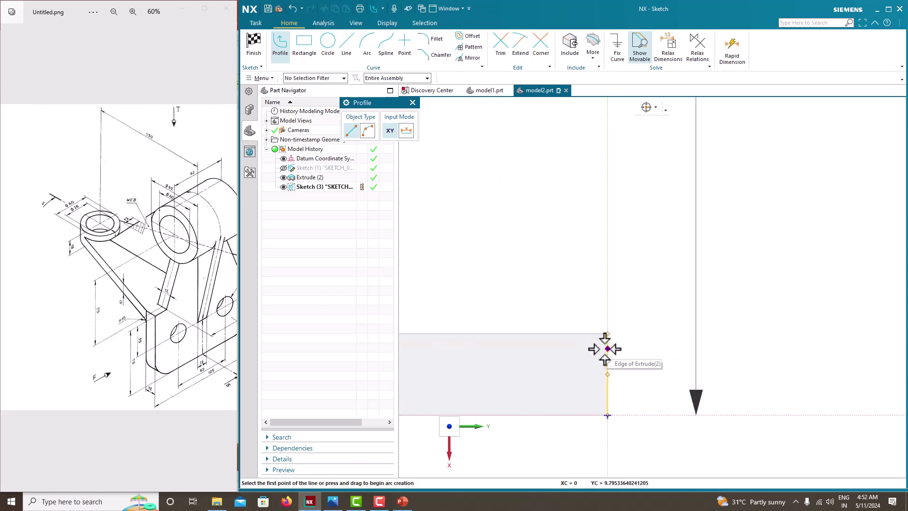
pyautogui.click(601, 332)
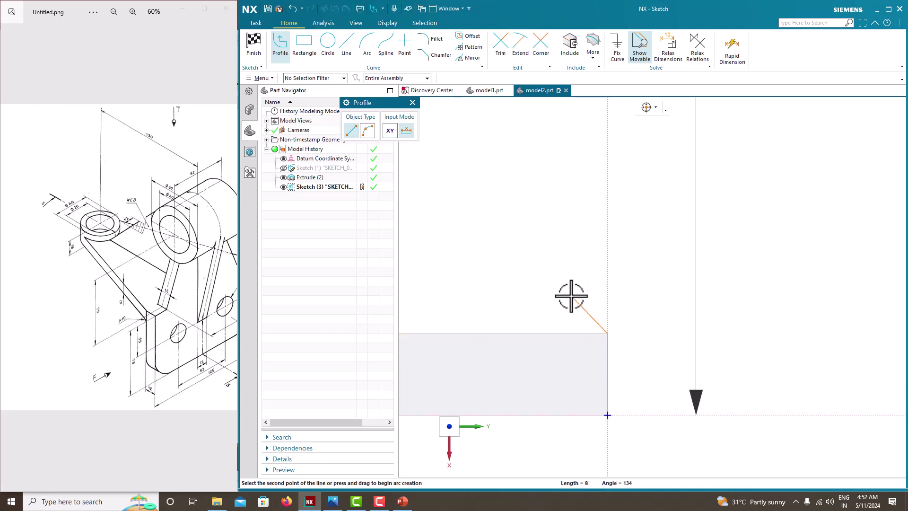
pyautogui.scroll(-6, 569, 298)
pyautogui.scroll(3, 524, 208)
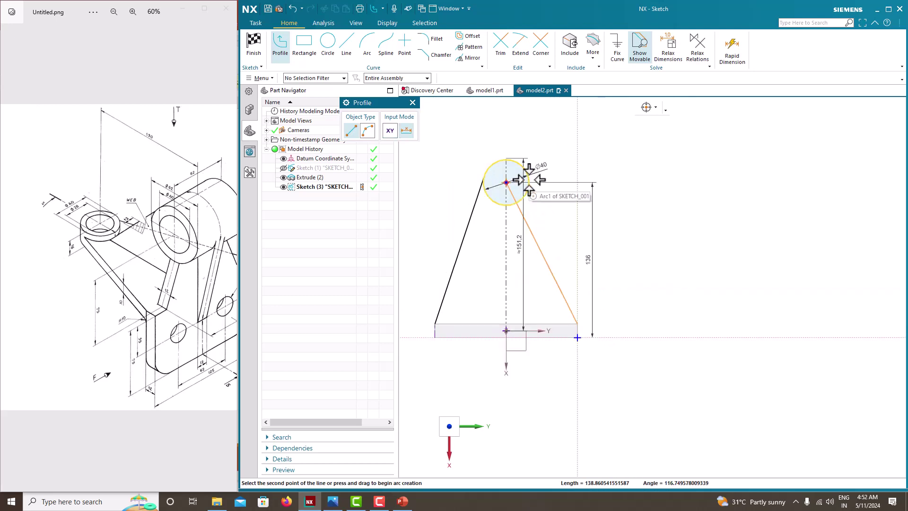
pyautogui.click(529, 177)
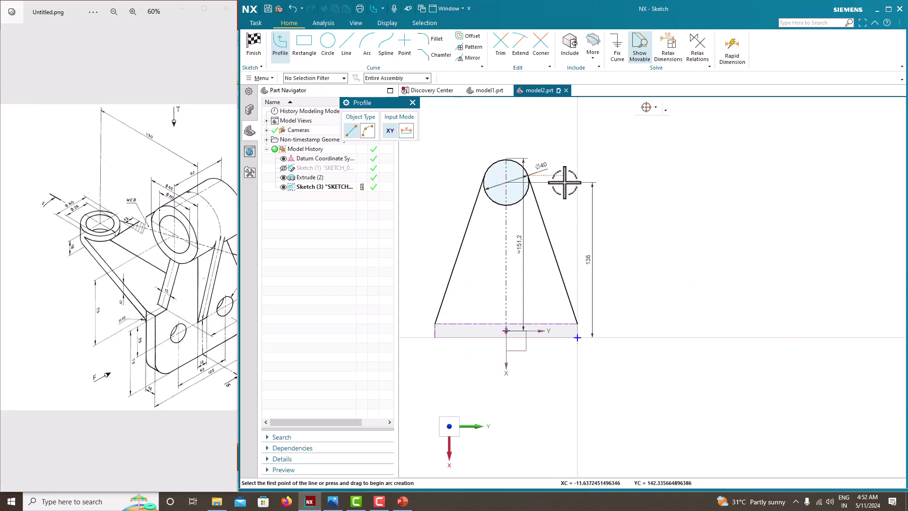
pyautogui.press('Escape')
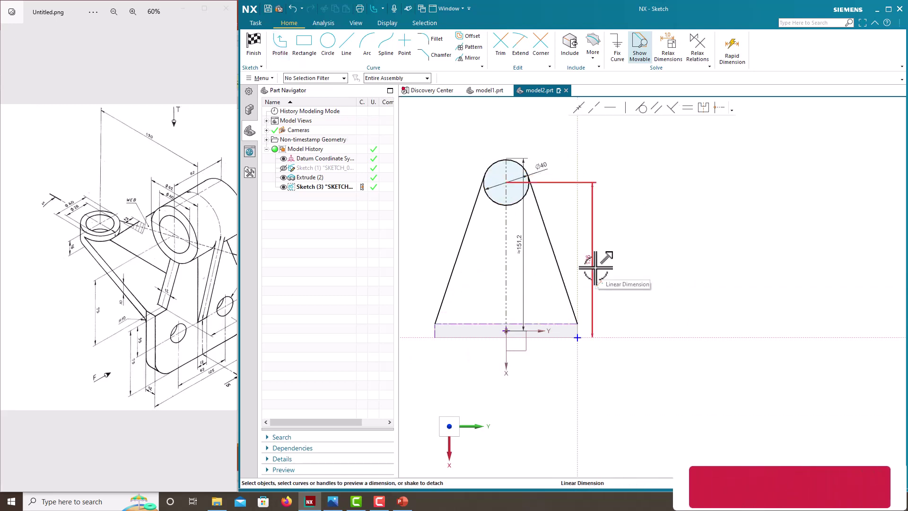
# - Close the base of the profile with a line along the plate's edge joining the two slanted lines' lower ends
pyautogui.click(280, 42)
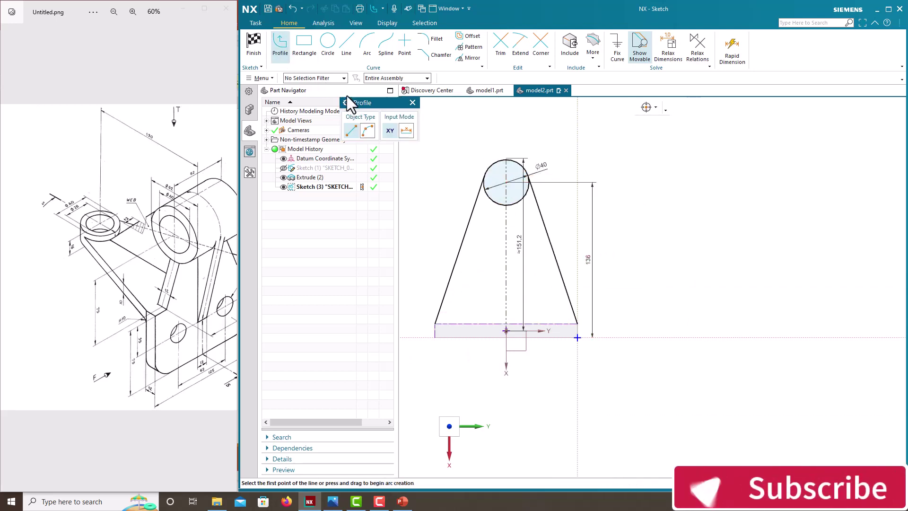
pyautogui.click(435, 323)
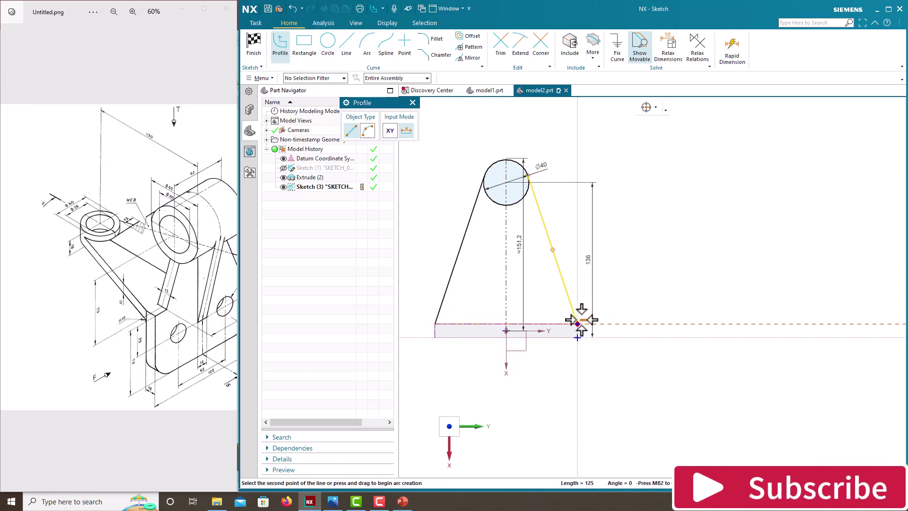
pyautogui.click(577, 324)
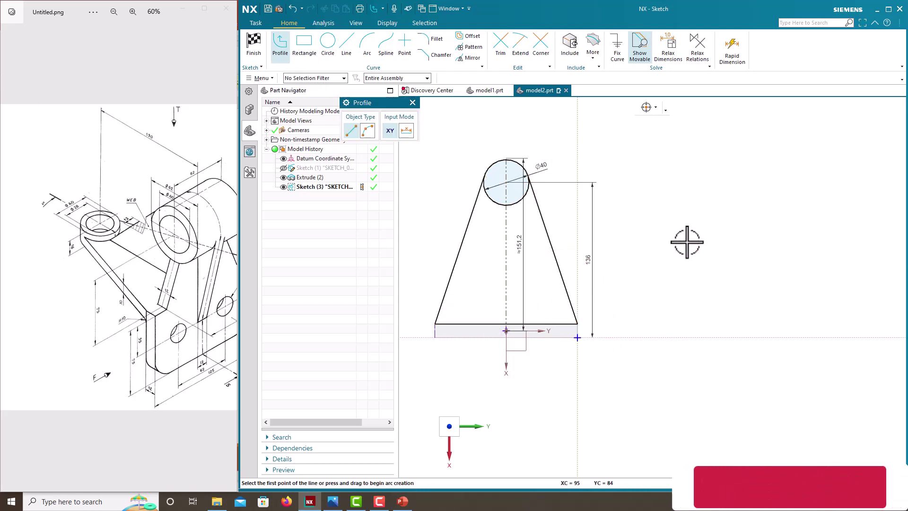
pyautogui.press('Escape')
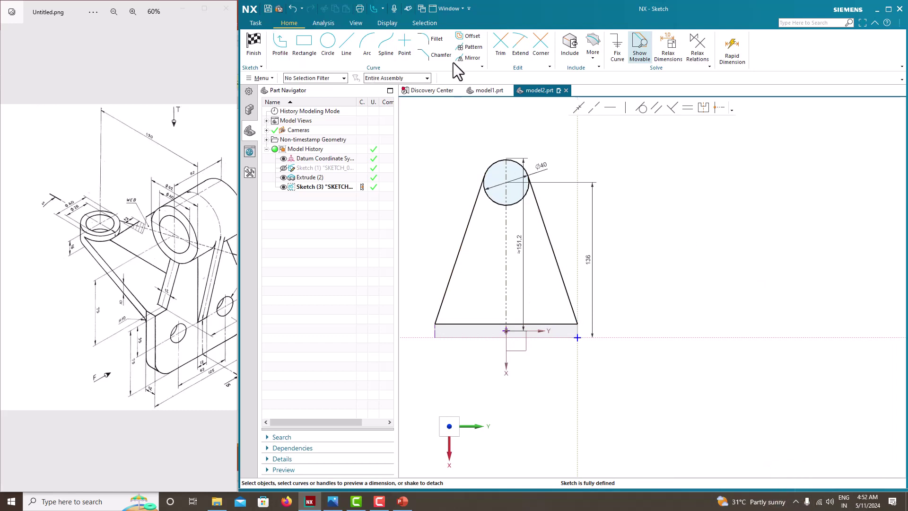
# - Trim away the circle's inner arc between the two tangent lines and finish the sketch
pyautogui.click(500, 47)
pyautogui.click(493, 203)
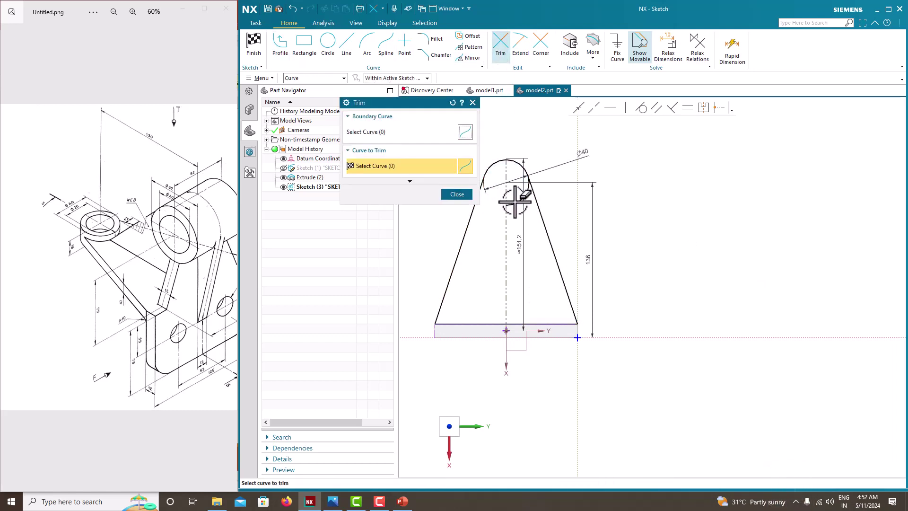
pyautogui.press('Escape')
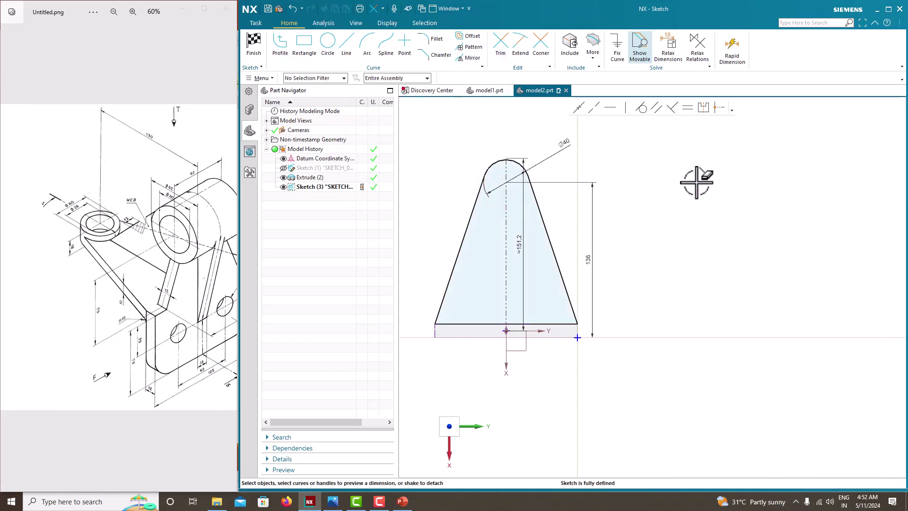
pyautogui.rightClick(696, 182)
pyautogui.click(701, 188)
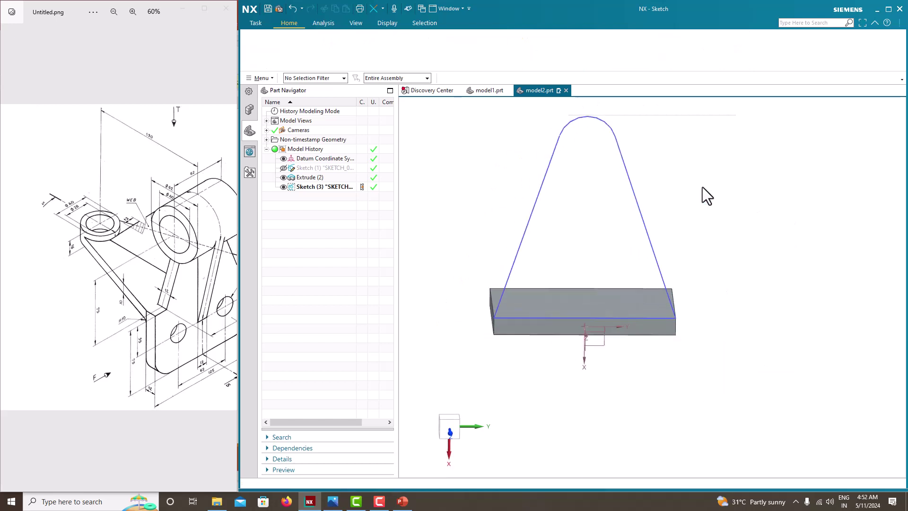
# - Extrude the tapered arm profile 10 mm in the reversed direction, into the base plate, uniting it with the plate
pyautogui.click(304, 46)
pyautogui.moveTo(509, 329); pyautogui.dragTo(582, 339, button='middle')
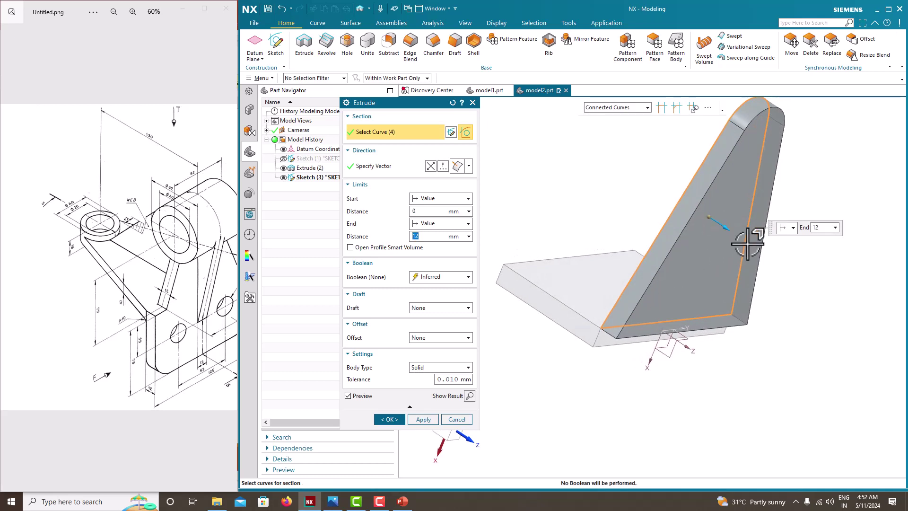
pyautogui.moveTo(728, 226); pyautogui.dragTo(708, 216)
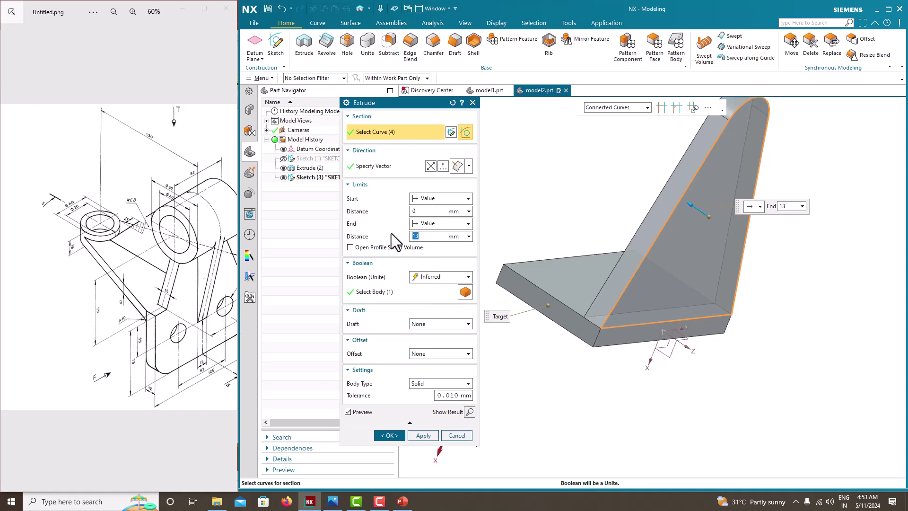
pyautogui.press('Return')
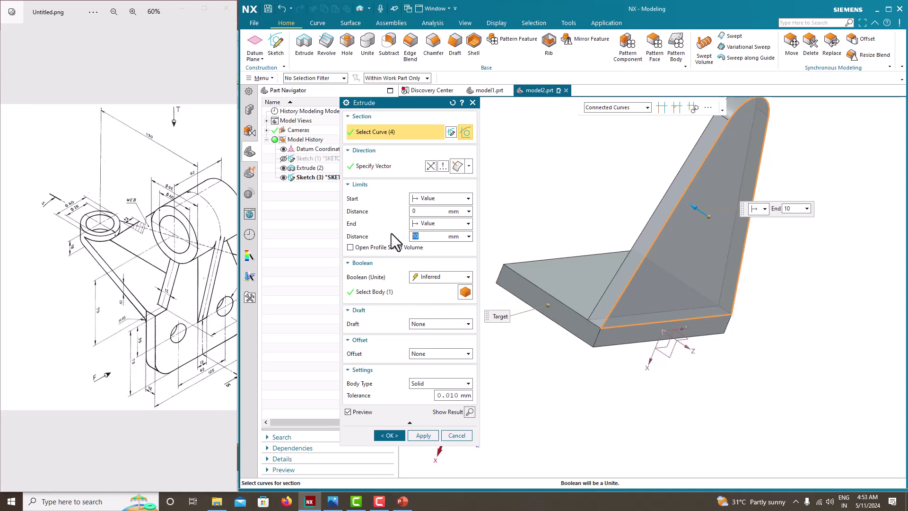
pyautogui.click(389, 435)
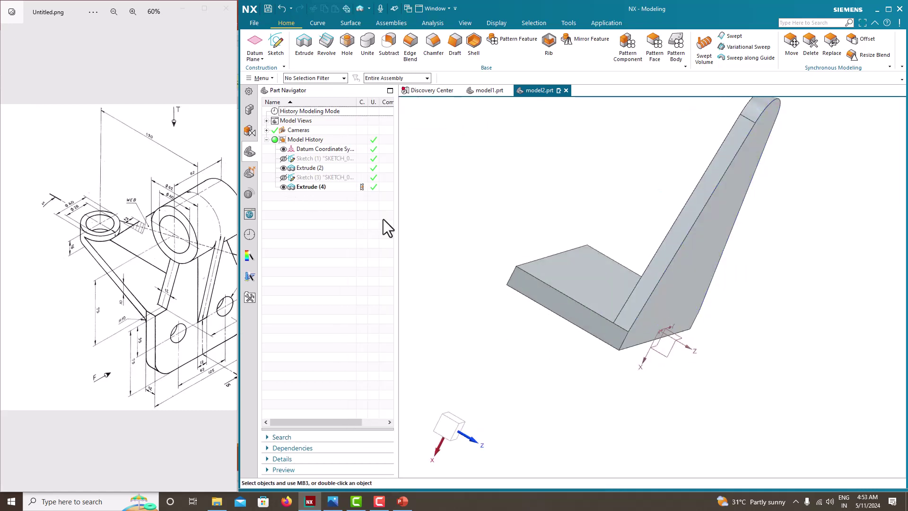
# - Sketch a circle on the arm's outer flat face, concentric with the rounded end and matching its edge, and finish the sketch
pyautogui.moveTo(529, 274)
pyautogui.mouseDown(button='middle')
pyautogui.moveTo(504, 265)
pyautogui.moveTo(148, 271)
pyautogui.mouseUp(button='middle')
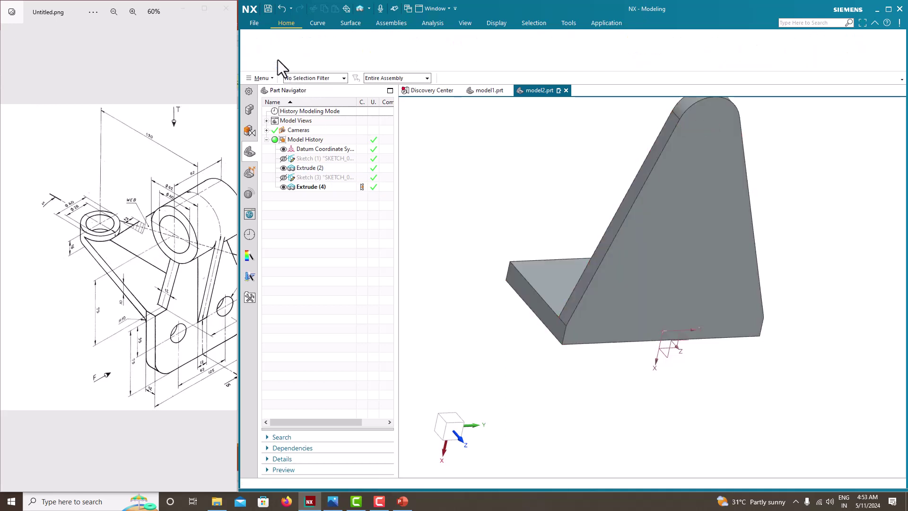
pyautogui.click(277, 50)
pyautogui.click(669, 175)
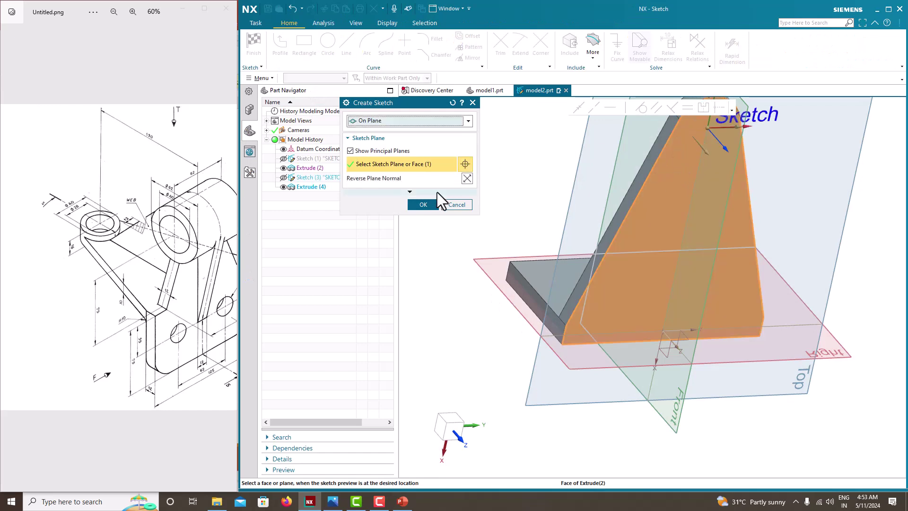
pyautogui.click(425, 204)
pyautogui.click(328, 42)
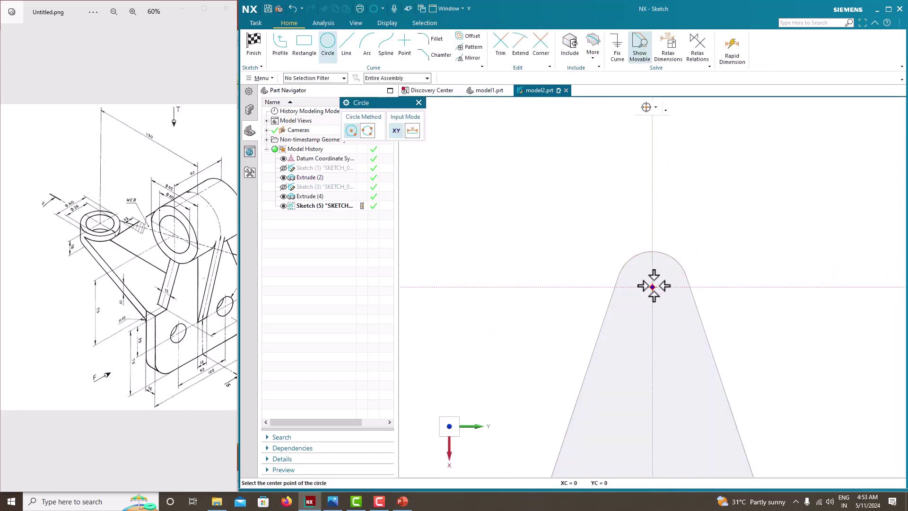
pyautogui.scroll(2, 652, 287)
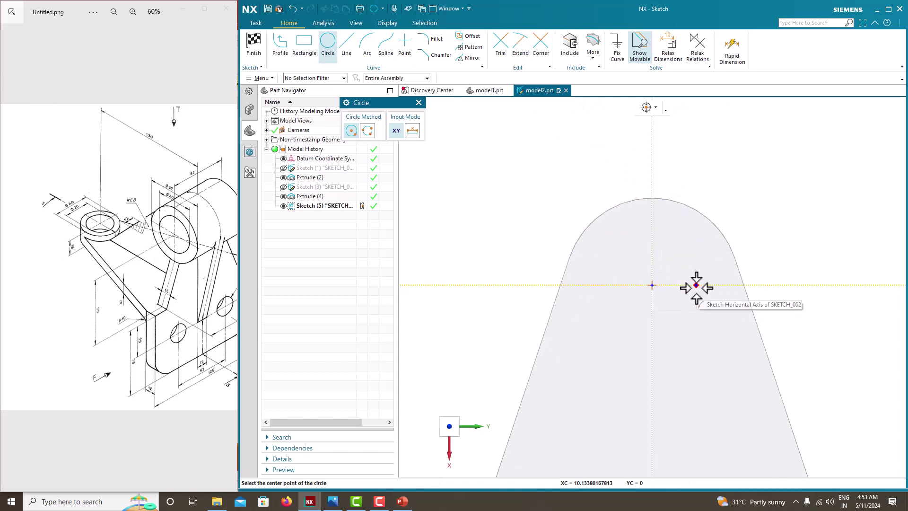
pyautogui.click(652, 284)
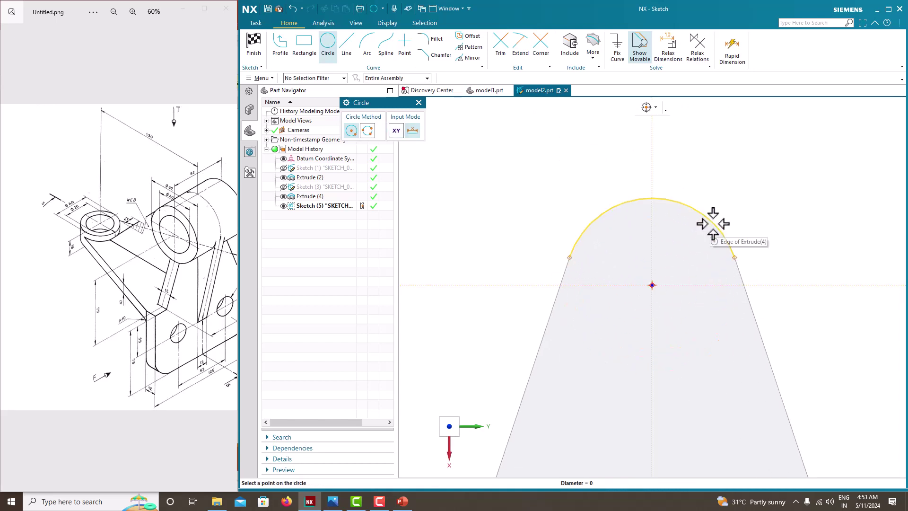
pyautogui.click(734, 257)
pyautogui.press('Escape')
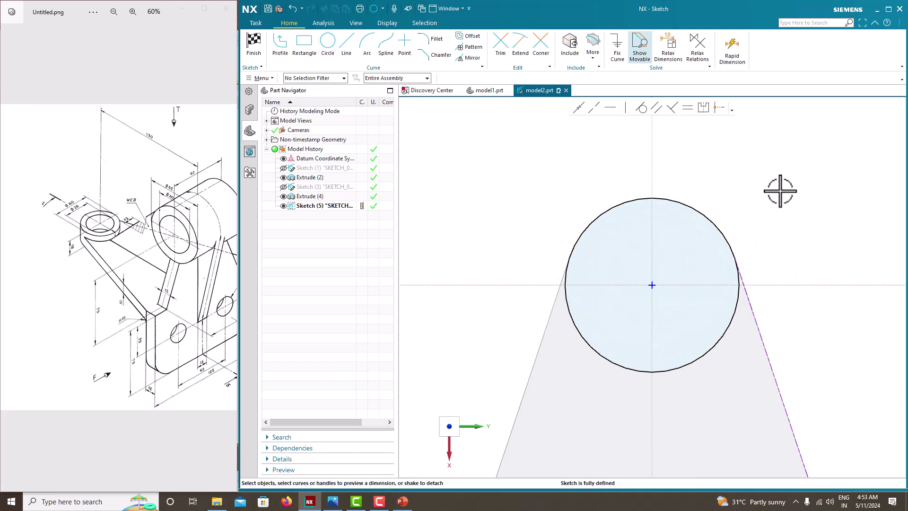
pyautogui.rightClick(776, 193)
pyautogui.click(792, 206)
pyautogui.hotkey('ctrl', 'q')
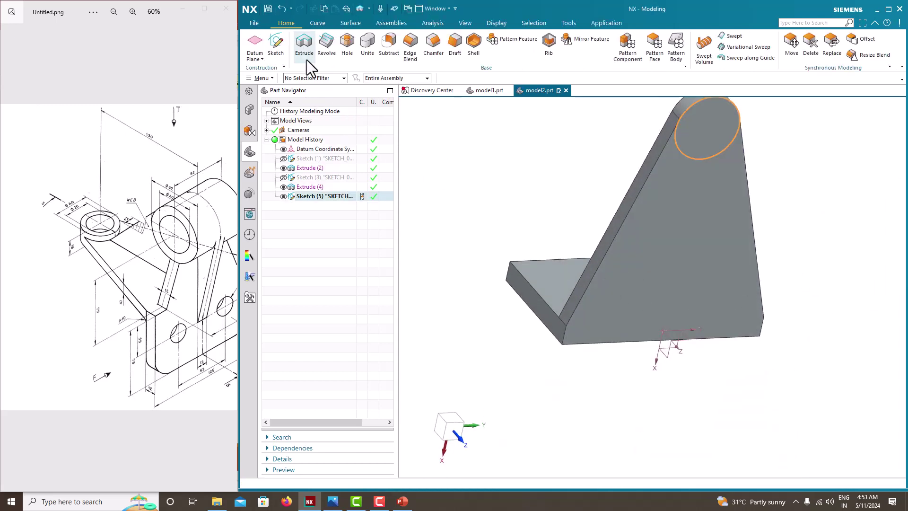
# - Extrude the circle 6 mm outward from the arm's face, uniting it with the body
pyautogui.press('x')
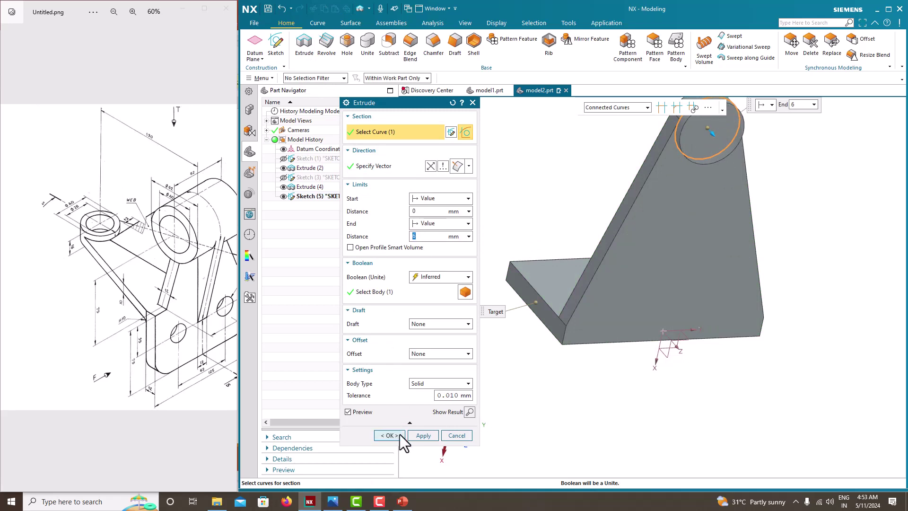
pyautogui.click(389, 435)
pyautogui.scroll(-3, 641, 253)
pyautogui.scroll(5, 591, 249)
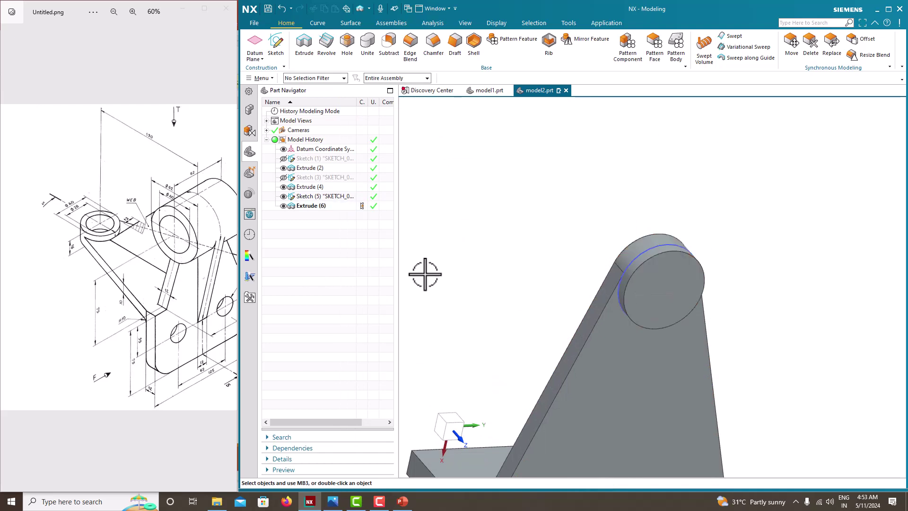
# - In a new sketch on the Front plane, draw a circle about 73 mm in diameter on the vertical axis, centred about 102 mm above the origin
pyautogui.moveTo(425, 274)
pyautogui.mouseDown(button='middle')
pyautogui.moveTo(487, 274)
pyautogui.moveTo(547, 239)
pyautogui.moveTo(507, 264)
pyautogui.moveTo(534, 282)
pyautogui.moveTo(689, 257)
pyautogui.mouseUp(button='middle')
pyautogui.click(276, 43)
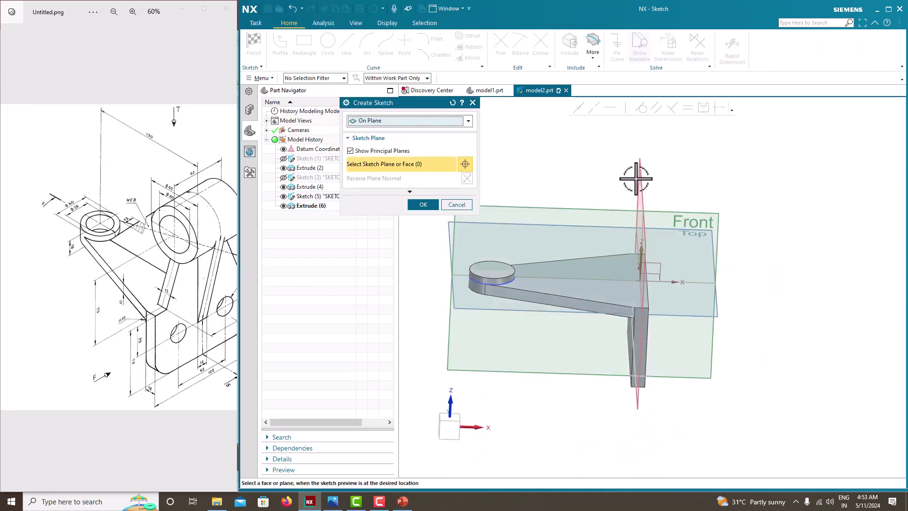
pyautogui.moveTo(737, 215); pyautogui.dragTo(710, 203, button='middle')
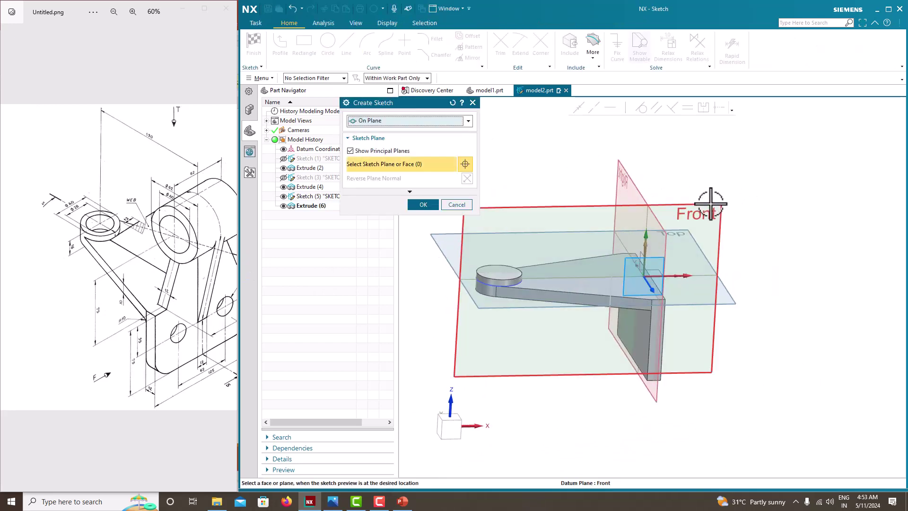
pyautogui.click(710, 204)
pyautogui.moveTo(691, 282); pyautogui.dragTo(692, 286, button='middle')
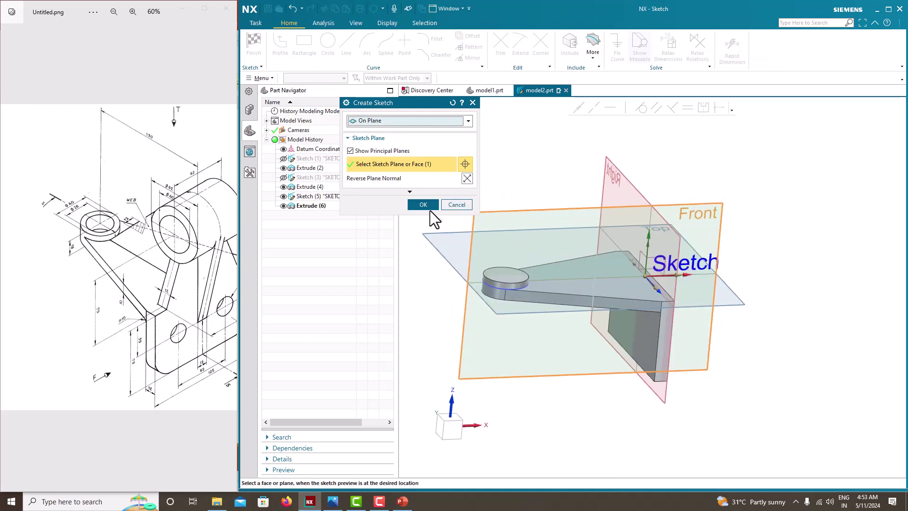
pyautogui.click(425, 205)
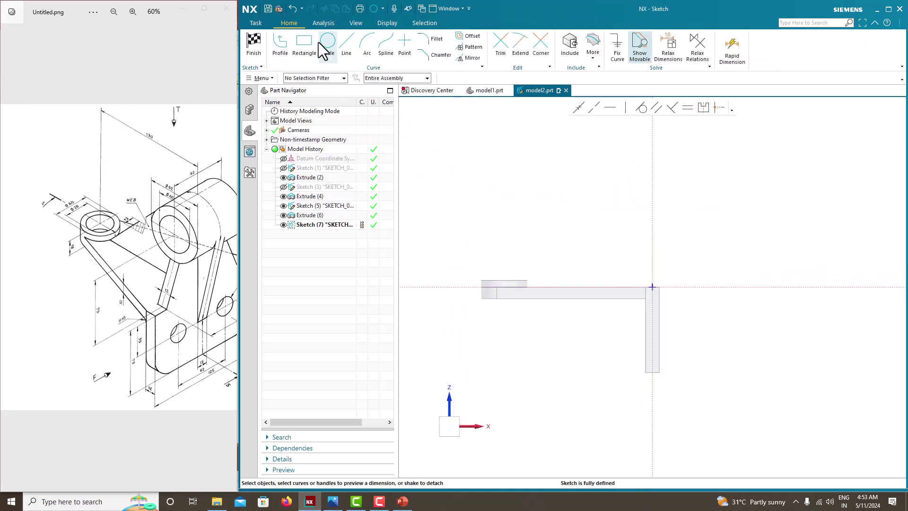
pyautogui.click(315, 42)
pyautogui.click(325, 43)
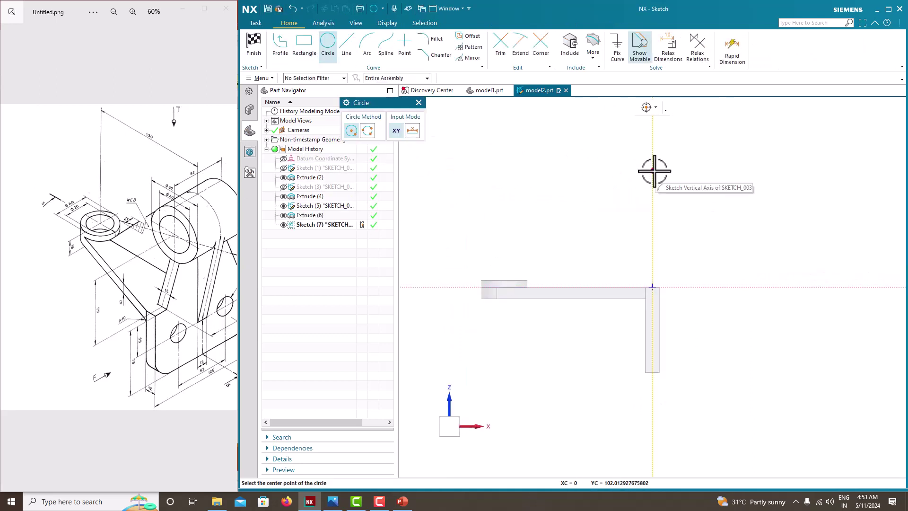
pyautogui.click(653, 171)
pyautogui.click(612, 162)
pyautogui.press('Escape')
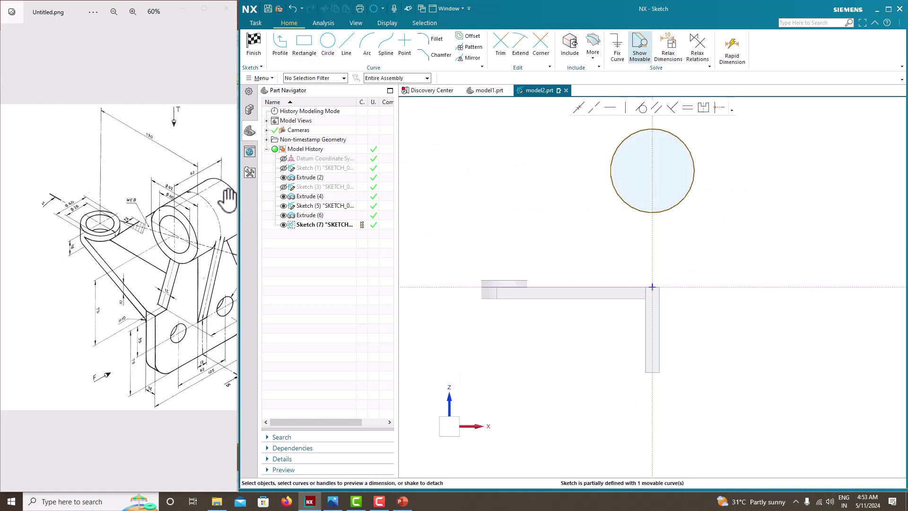
# - Check the large boss in the reference drawing and set the sketched circle's diameter to 62 mm
pyautogui.scroll(2, 163, 202)
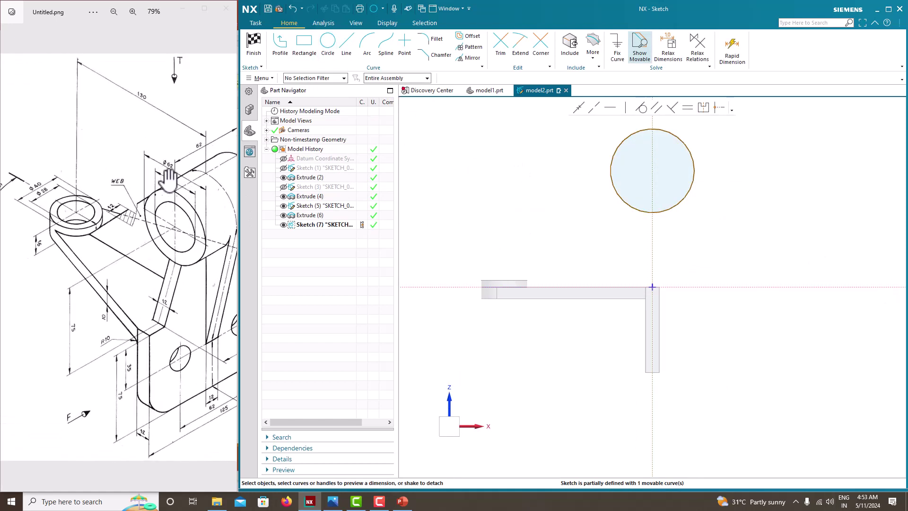
pyautogui.scroll(-3, 168, 177)
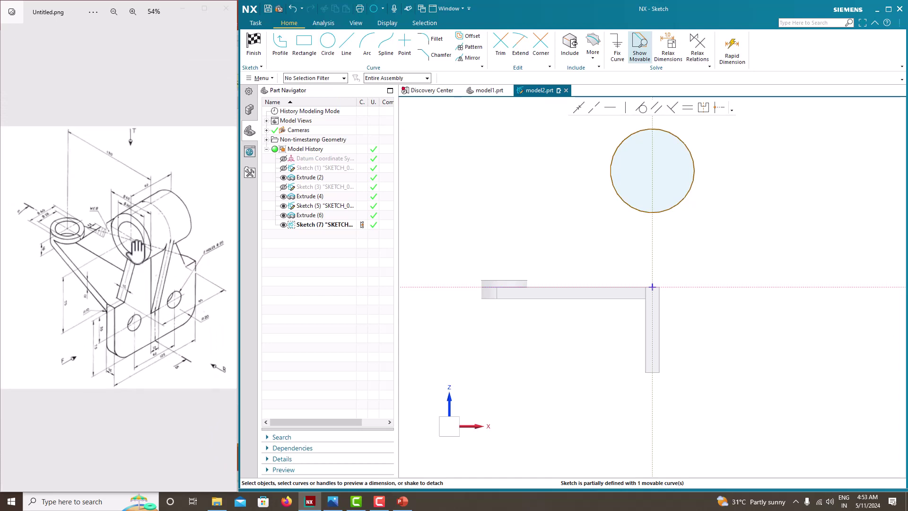
pyautogui.scroll(2, 128, 293)
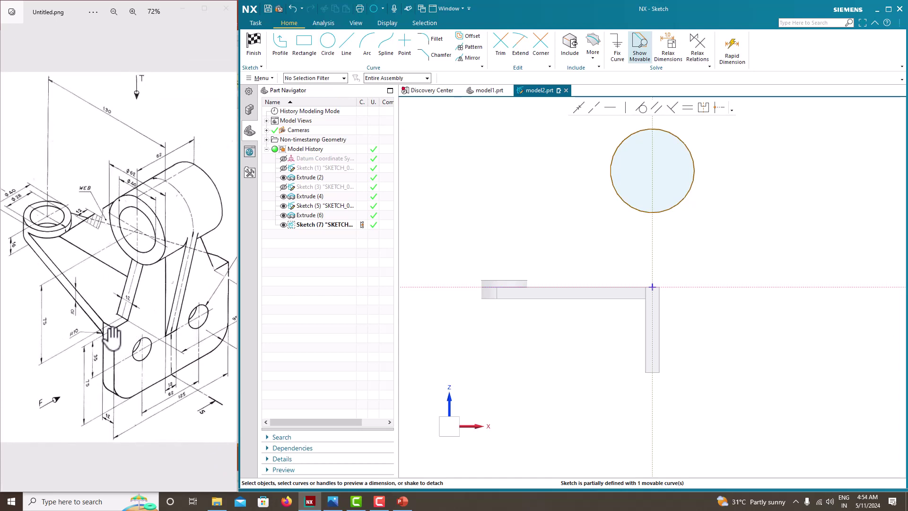
pyautogui.click(693, 162)
pyautogui.click(714, 143)
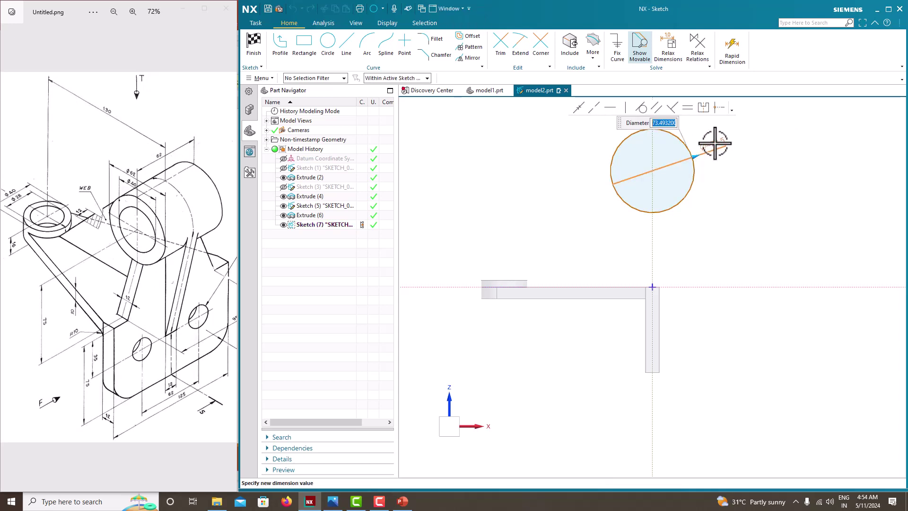
pyautogui.write('62')
pyautogui.press('Return')
pyautogui.click(517, 262)
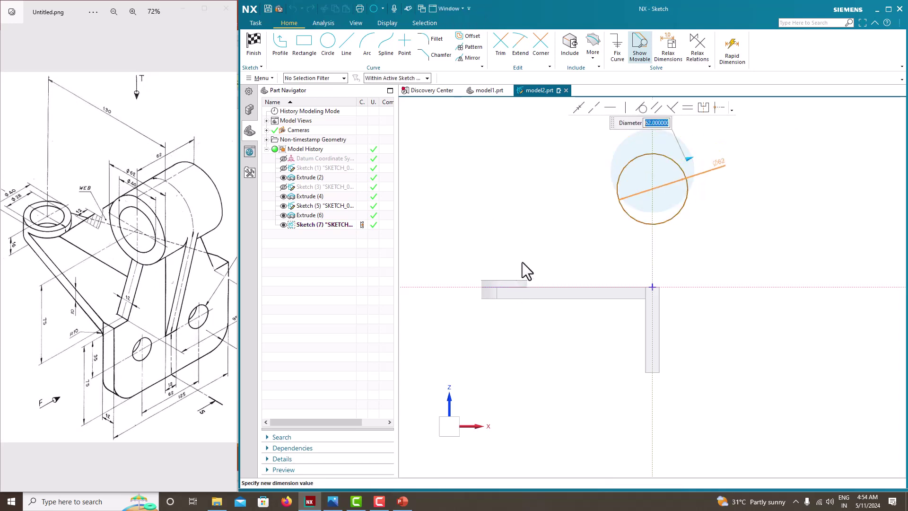
# - Dimension the circle's centre 75 mm above the horizontal axis and finish the sketch
pyautogui.click(653, 190)
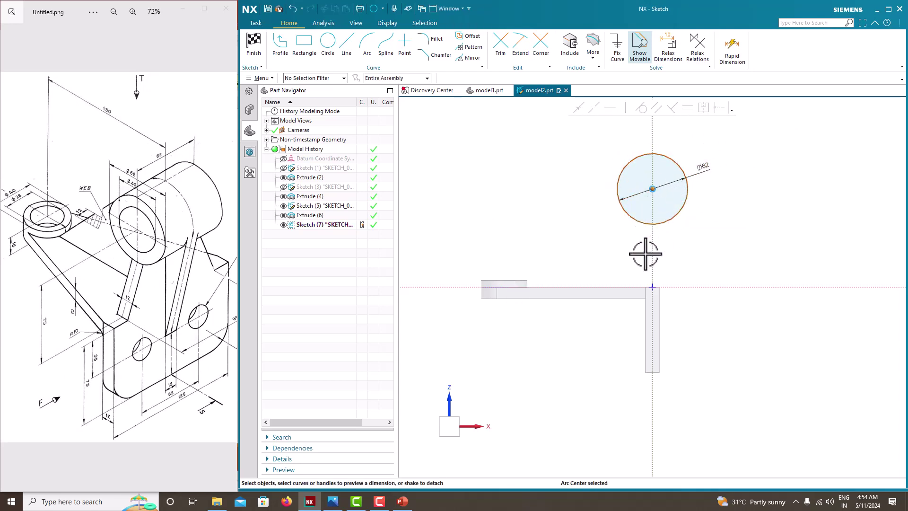
pyautogui.click(643, 286)
pyautogui.click(658, 242)
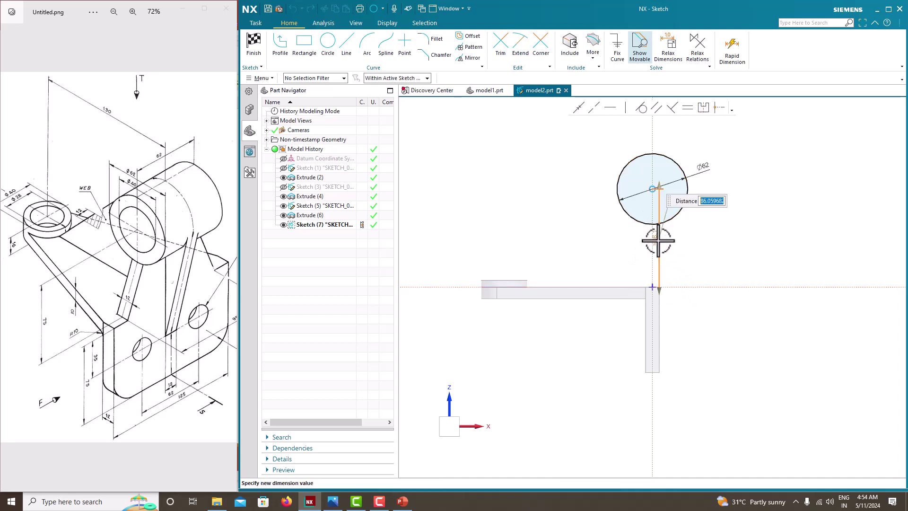
pyautogui.write('75')
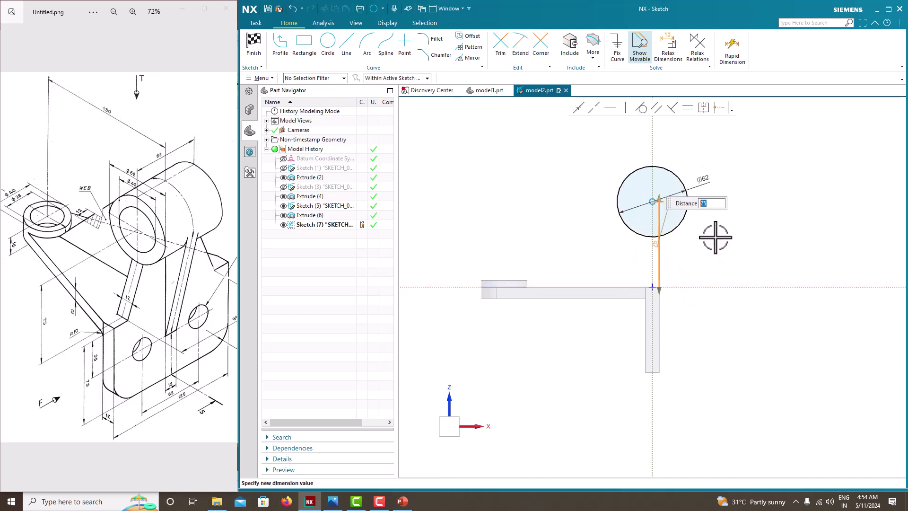
pyautogui.press('Return')
pyautogui.scroll(2, 731, 227)
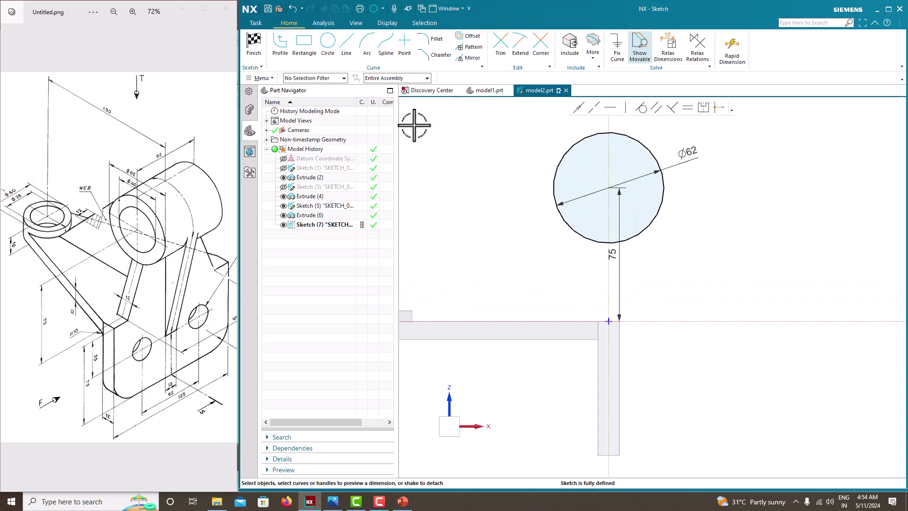
pyautogui.rightClick(743, 149)
pyautogui.click(744, 152)
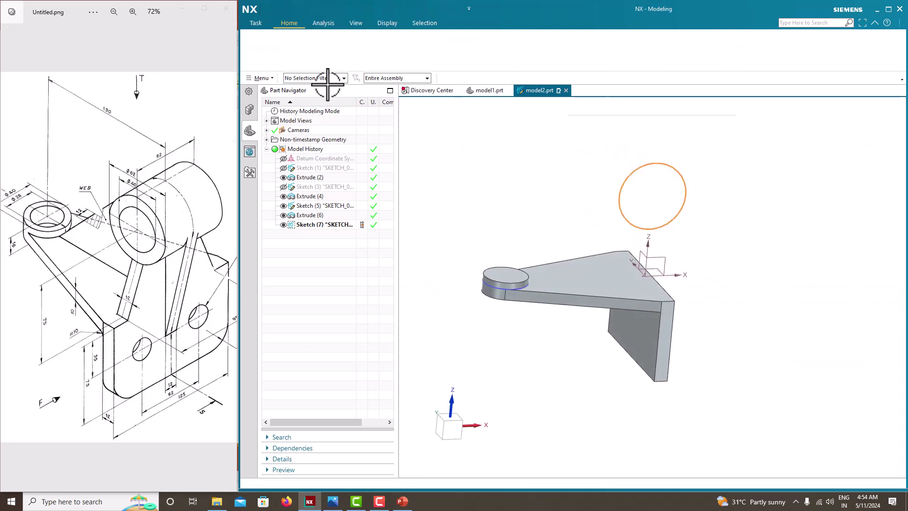
# - Extrude the 62 mm circle with a symmetric limit and a total width of 62 mm
pyautogui.click(314, 47)
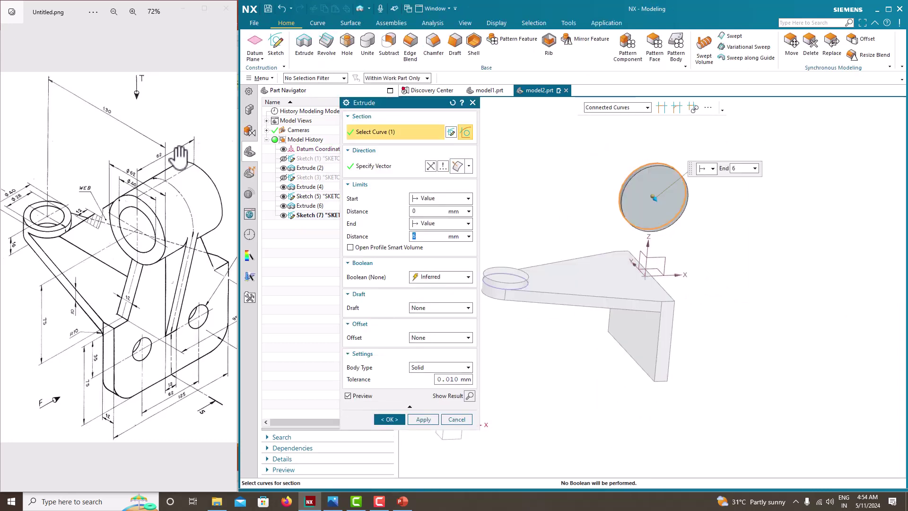
pyautogui.click(440, 223)
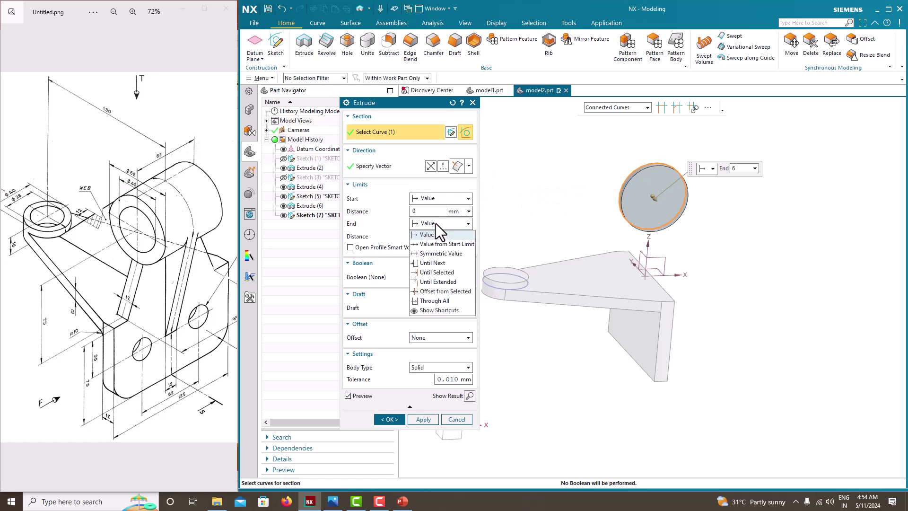
pyautogui.click(437, 246)
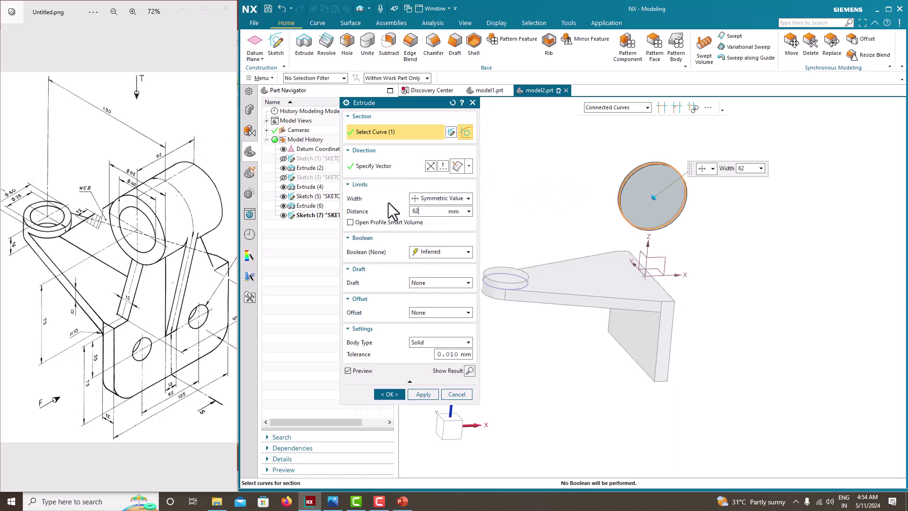
pyautogui.write('62')
pyautogui.press('Return')
pyautogui.click(390, 394)
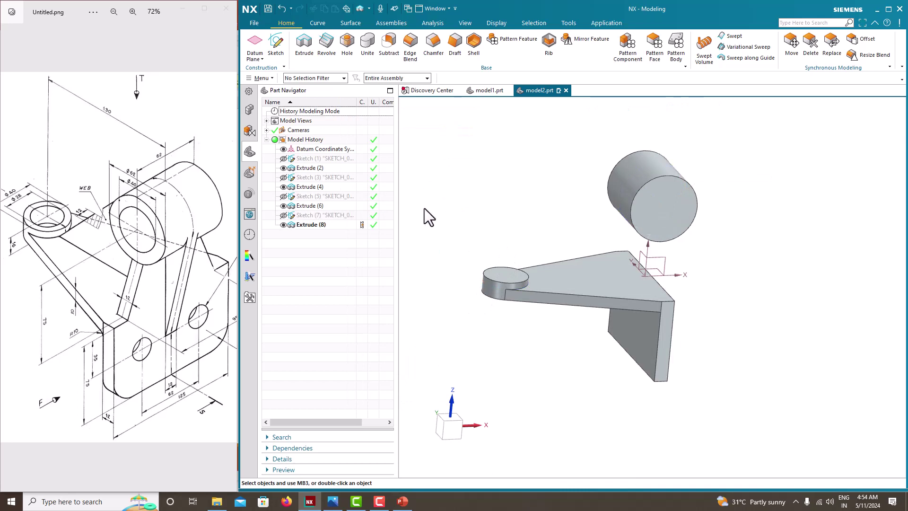
# - Start a new sketch on the Right plane
pyautogui.moveTo(517, 215); pyautogui.dragTo(443, 238, button='middle')
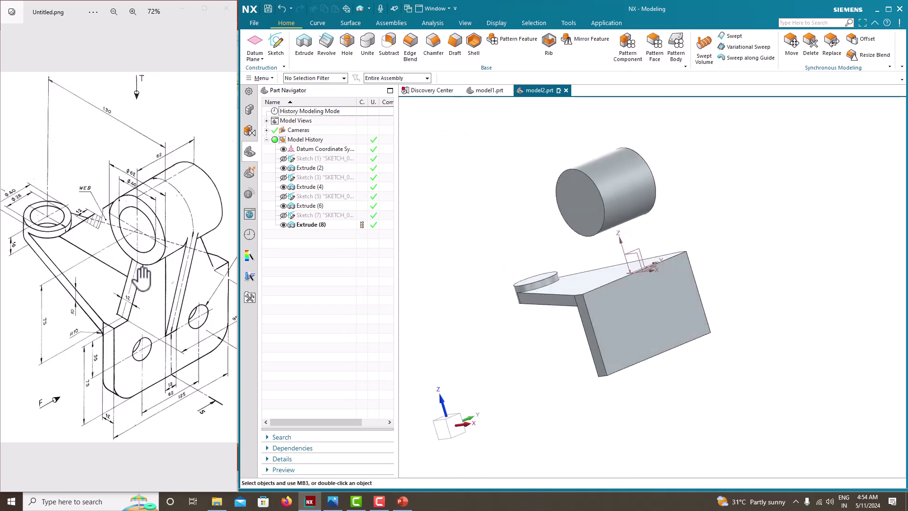
pyautogui.click(276, 44)
pyautogui.moveTo(648, 261); pyautogui.dragTo(681, 227, button='middle')
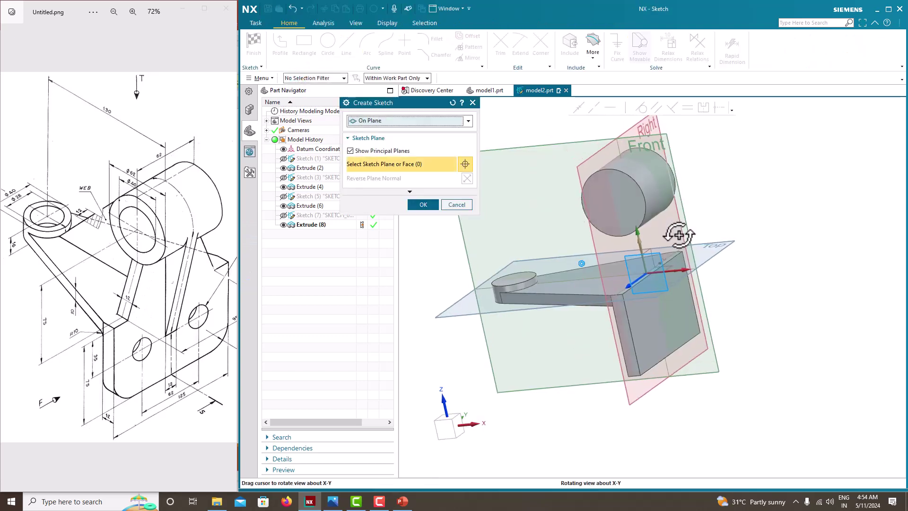
pyautogui.click(589, 158)
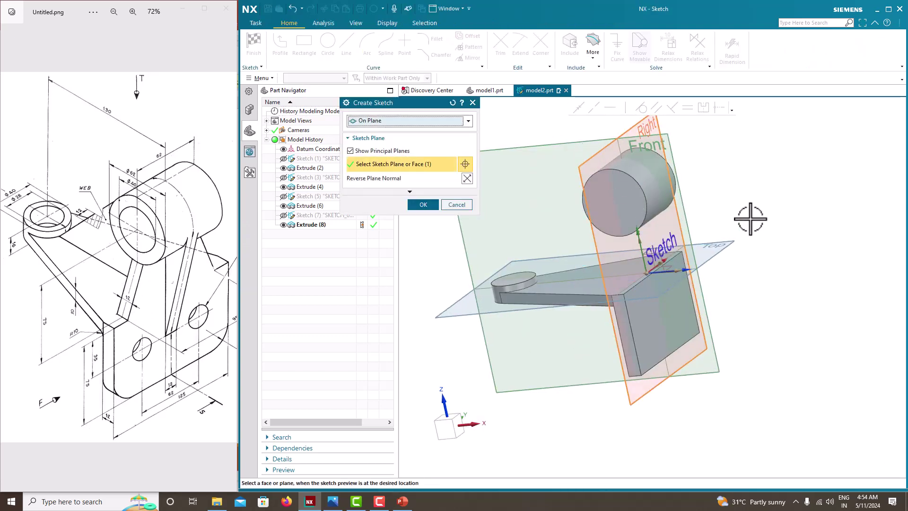
pyautogui.click(422, 205)
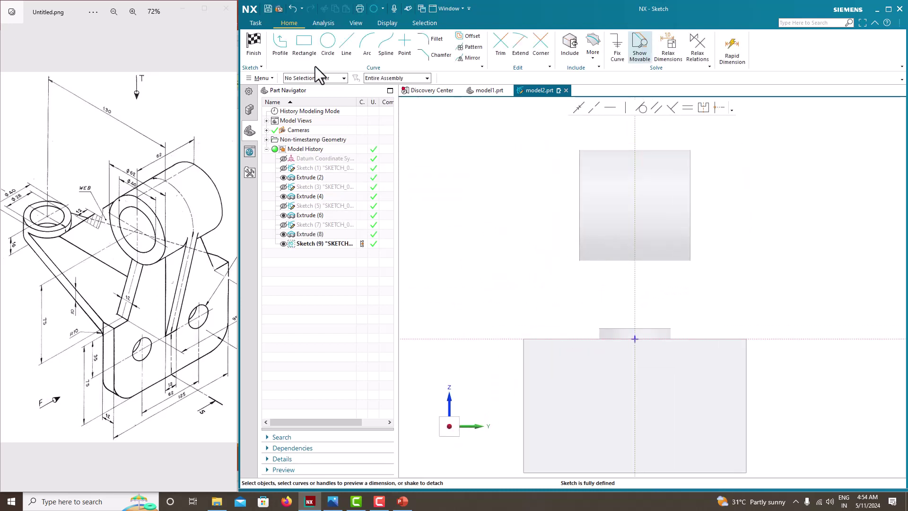
# - Sketch a closed trapezoid about 79 mm wide at its base and 45 mm high, from the horizontal axis up to the boss's lower corners
pyautogui.click(280, 45)
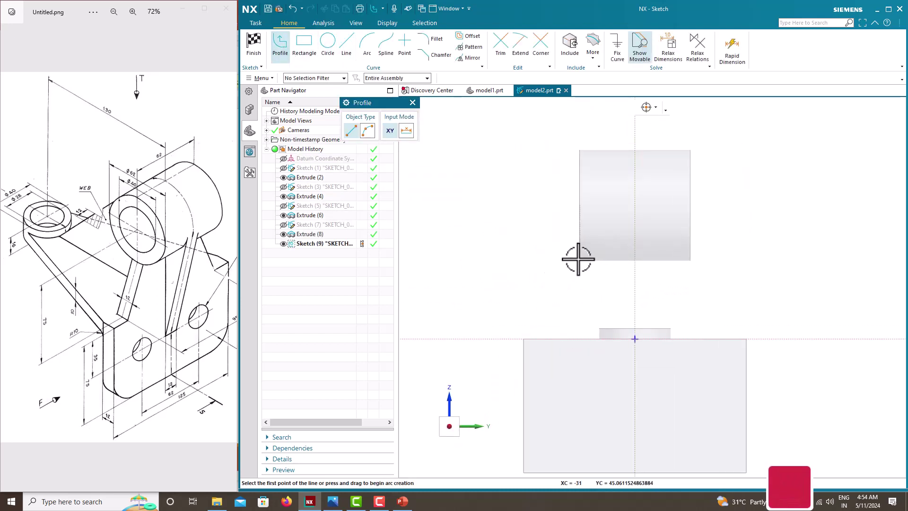
pyautogui.click(560, 339)
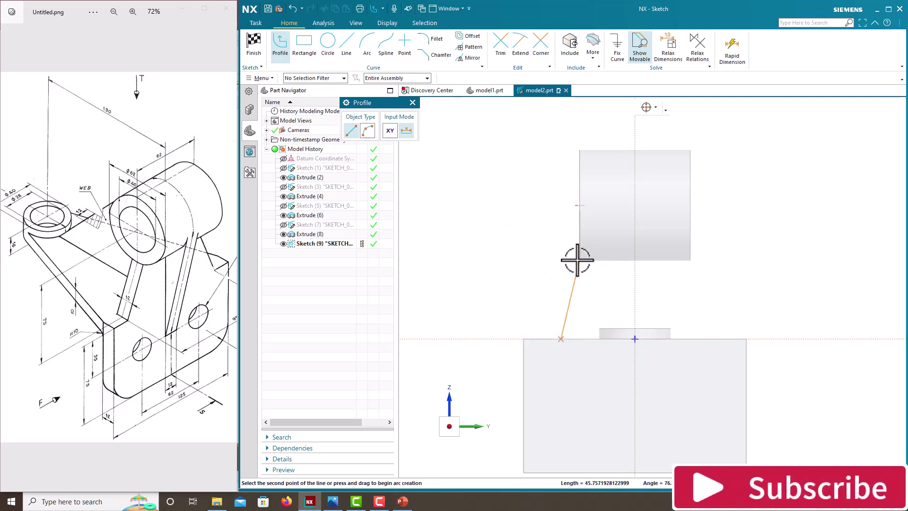
pyautogui.click(580, 259)
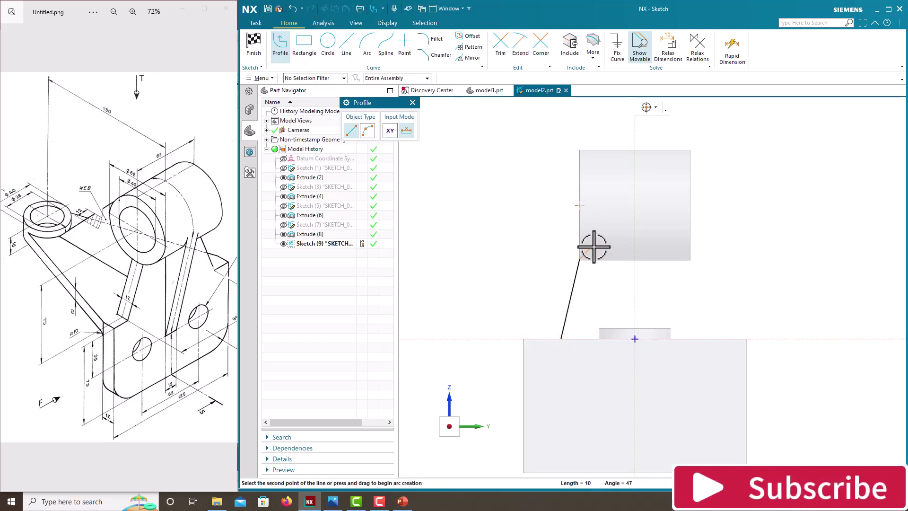
pyautogui.click(690, 260)
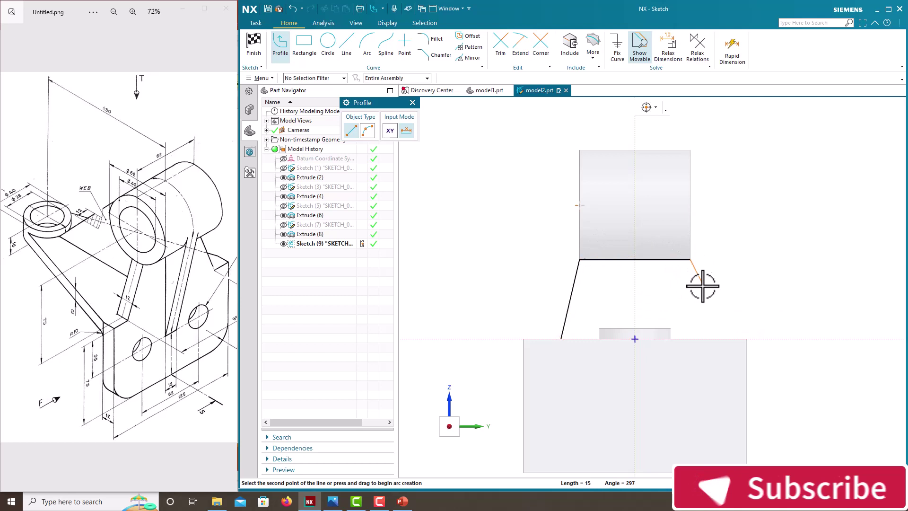
pyautogui.click(701, 339)
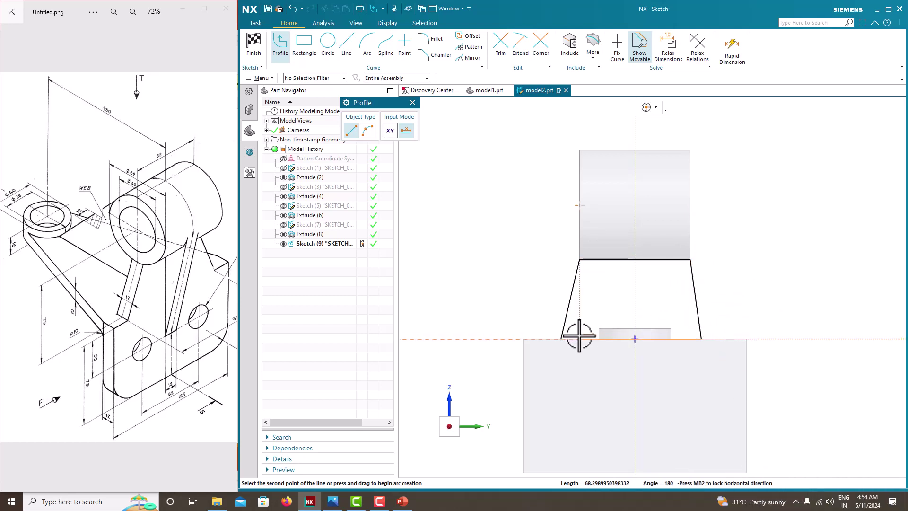
pyautogui.click(561, 338)
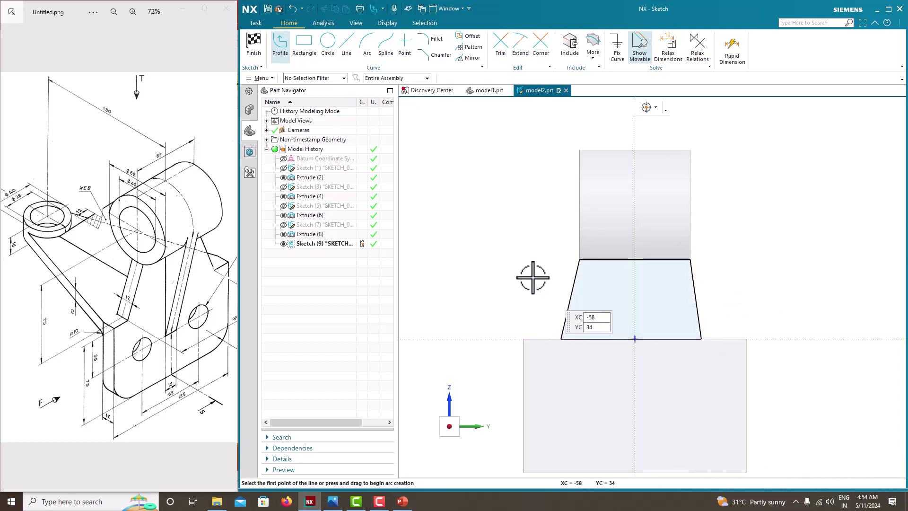
pyautogui.press('Escape')
# - Try to set the length of the trapezoid's bottom edge to 95 mm, and undo the change
pyautogui.scroll(-2, 567, 371)
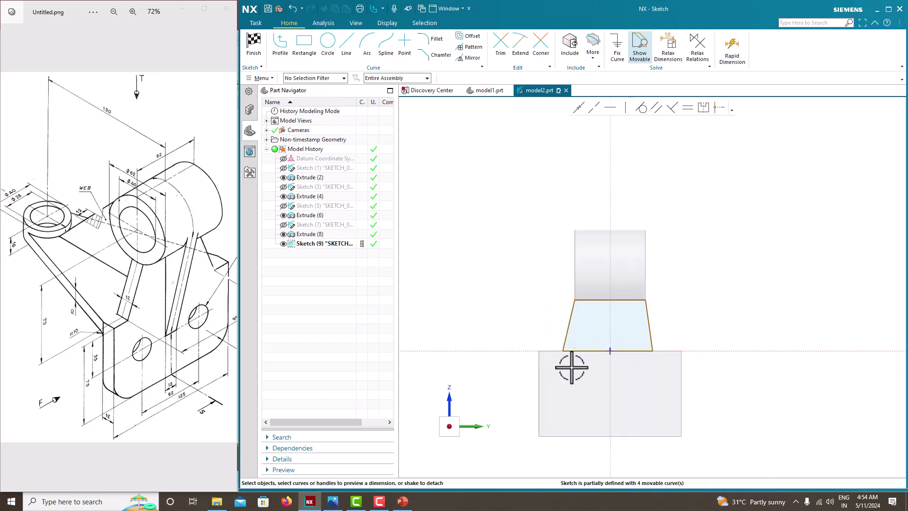
pyautogui.click(596, 352)
pyautogui.click(605, 369)
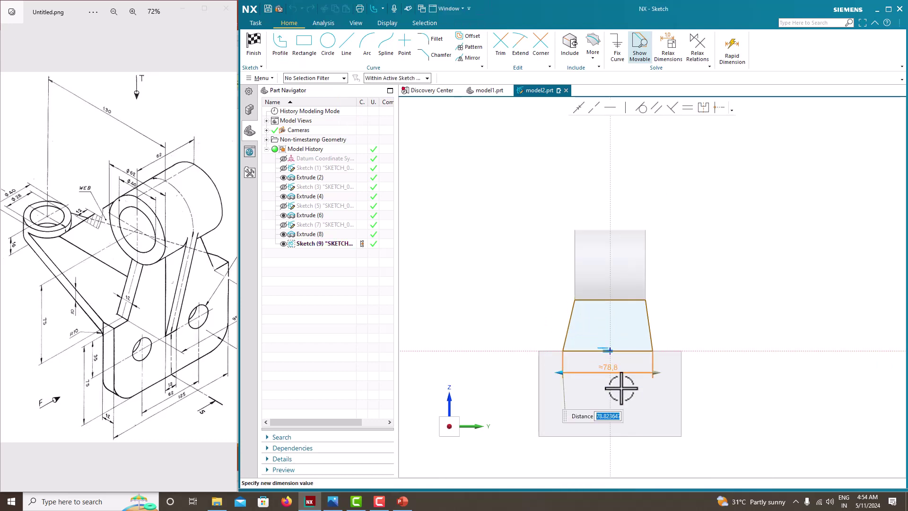
pyautogui.scroll(-3, 151, 333)
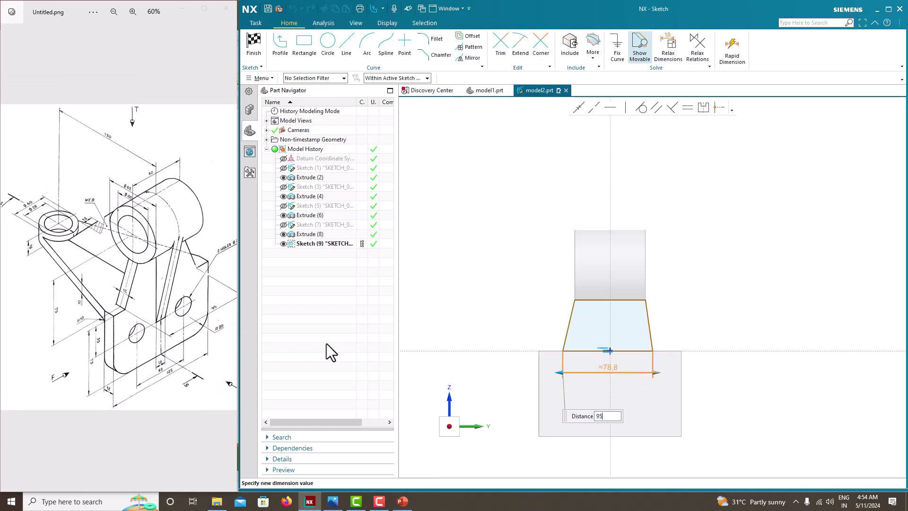
pyautogui.write('95')
pyautogui.press('Return')
pyautogui.click(515, 261)
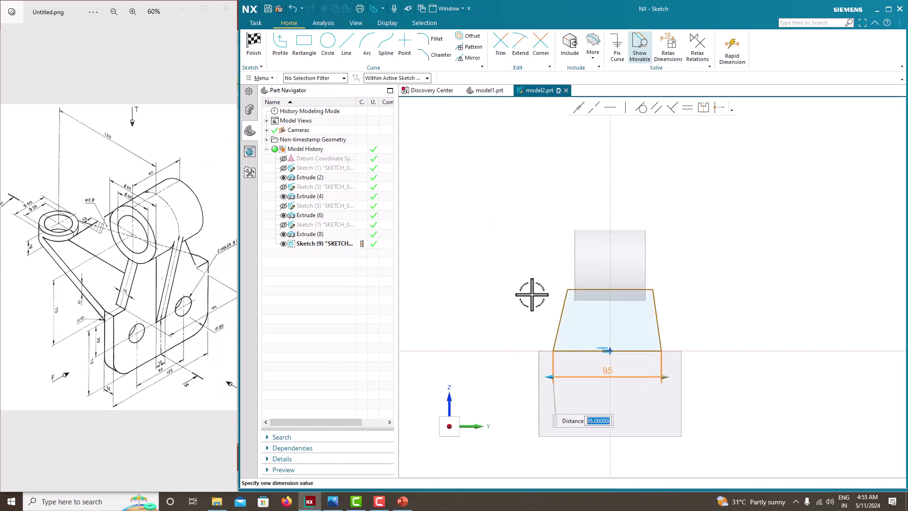
pyautogui.scroll(3, 645, 339)
pyautogui.scroll(-2, 644, 369)
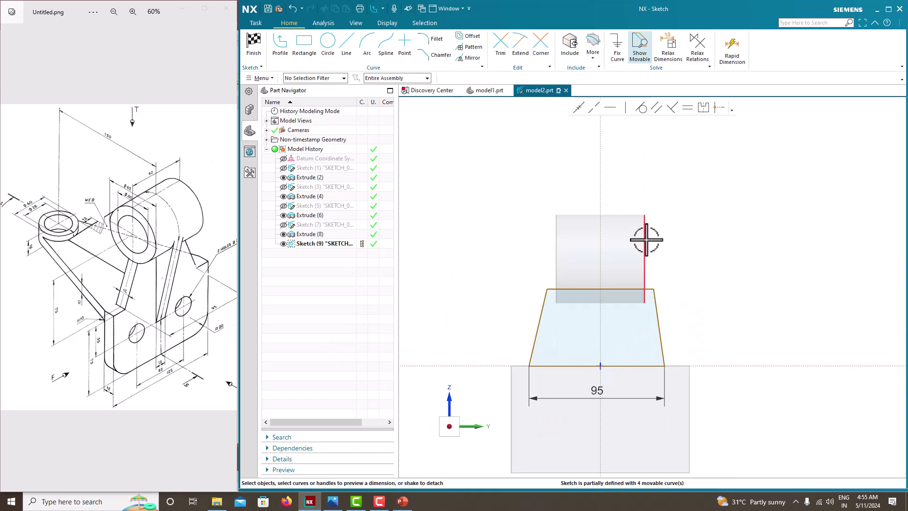
pyautogui.hotkey('ctrl', 'z')
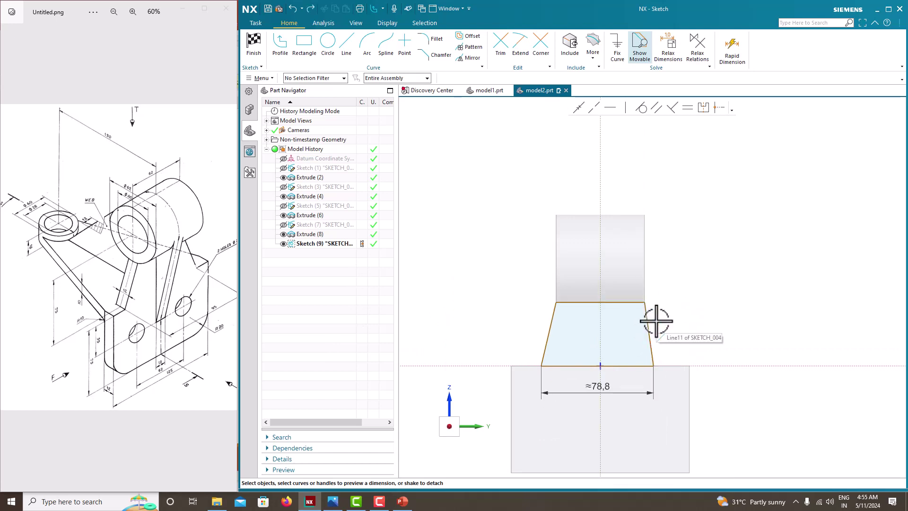
# - Set the trapezoid's base length to 95 mm
pyautogui.scroll(2, 615, 376)
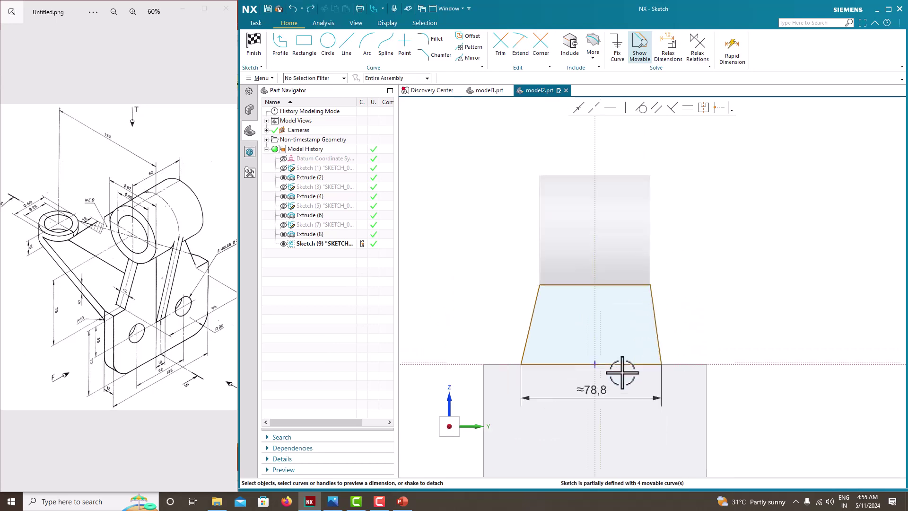
pyautogui.click(596, 398)
pyautogui.write('95')
pyautogui.press('Return')
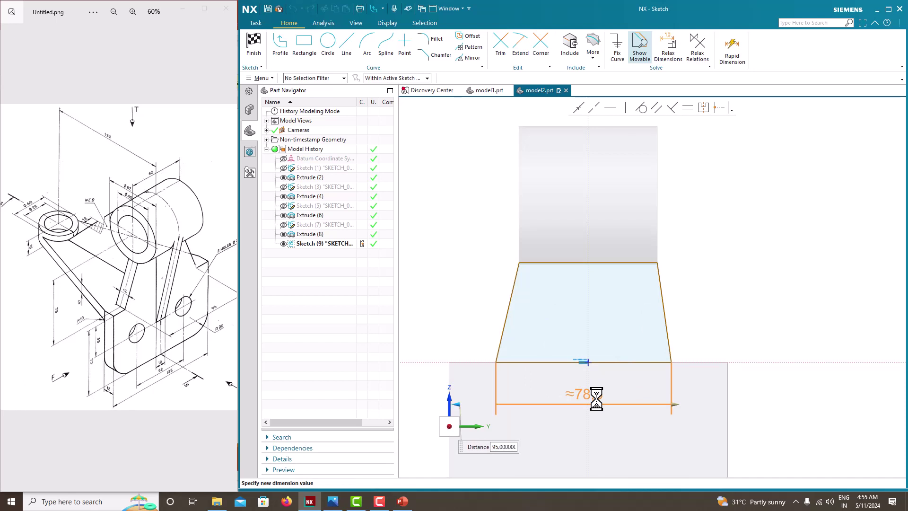
pyautogui.click(632, 261)
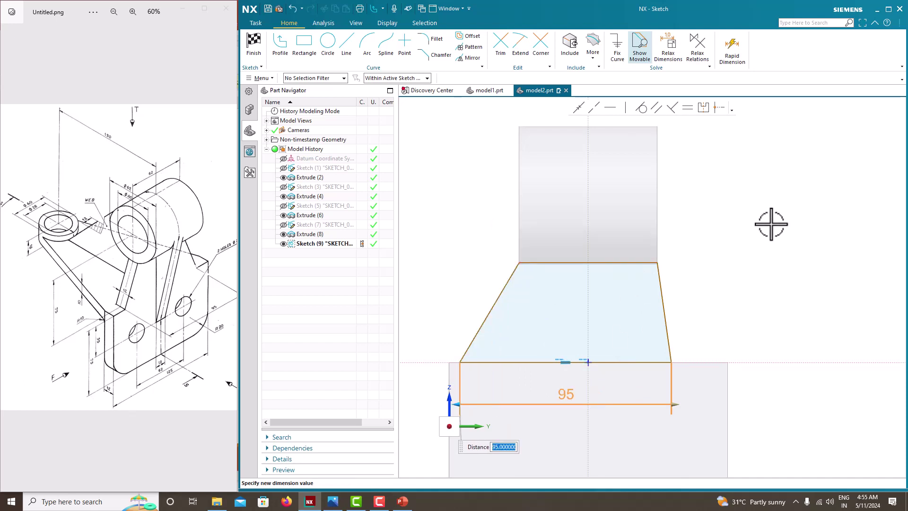
pyautogui.press('Escape')
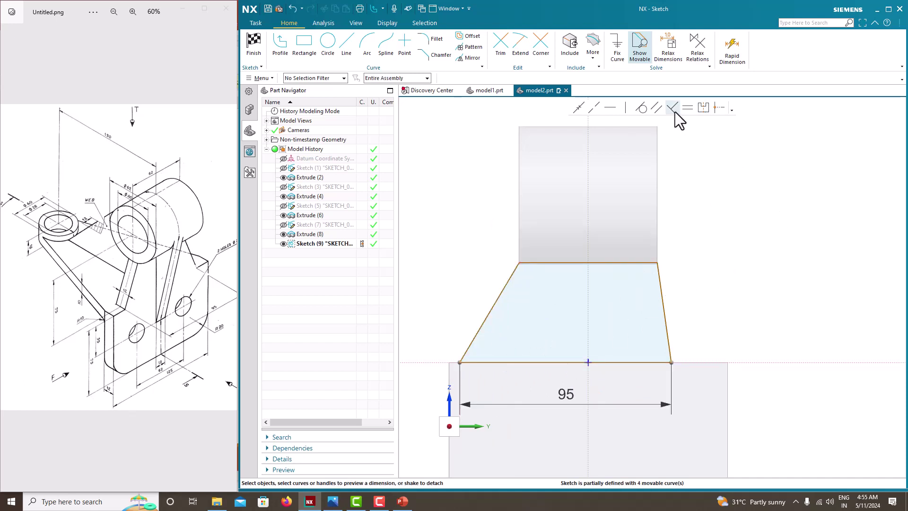
# - Make the trapezoid's two bottom corners symmetric about the vertical sketch axis
pyautogui.click(704, 107)
pyautogui.click(464, 356)
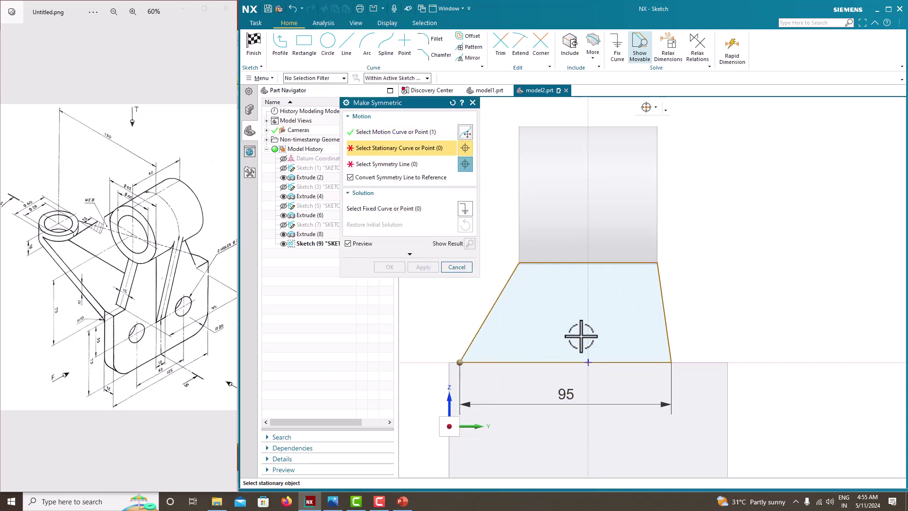
pyautogui.click(671, 361)
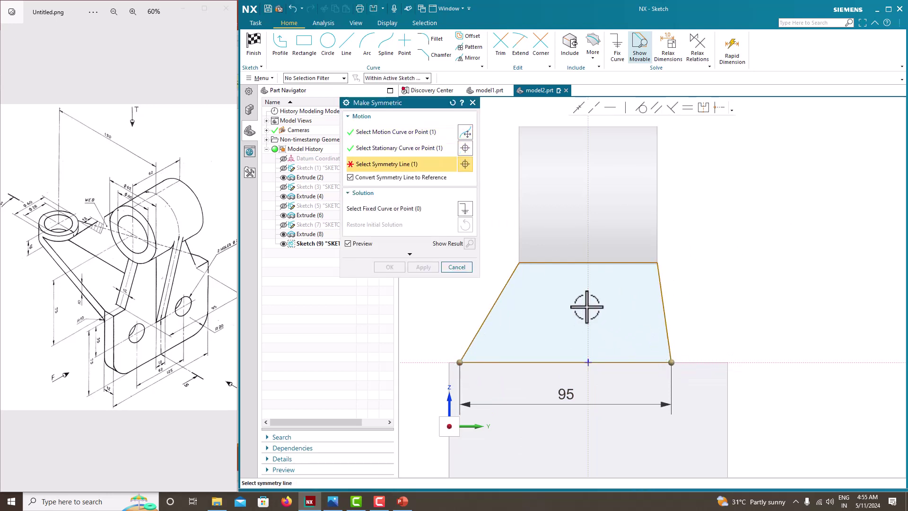
pyautogui.click(586, 308)
pyautogui.press('Escape')
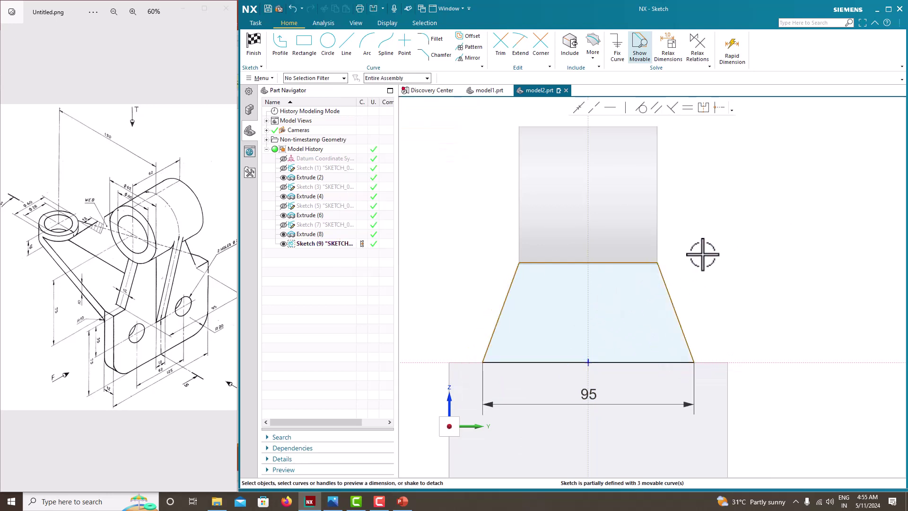
# - Set the vertical height of the trapezoid's right slanted side to 75-31 mm and dimension the left side's height at 44 mm
pyautogui.click(663, 276)
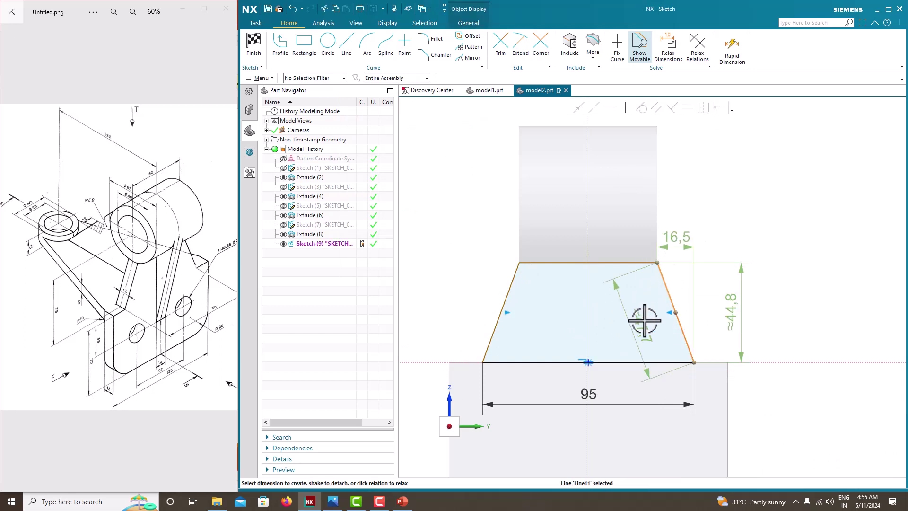
pyautogui.doubleClick(733, 311)
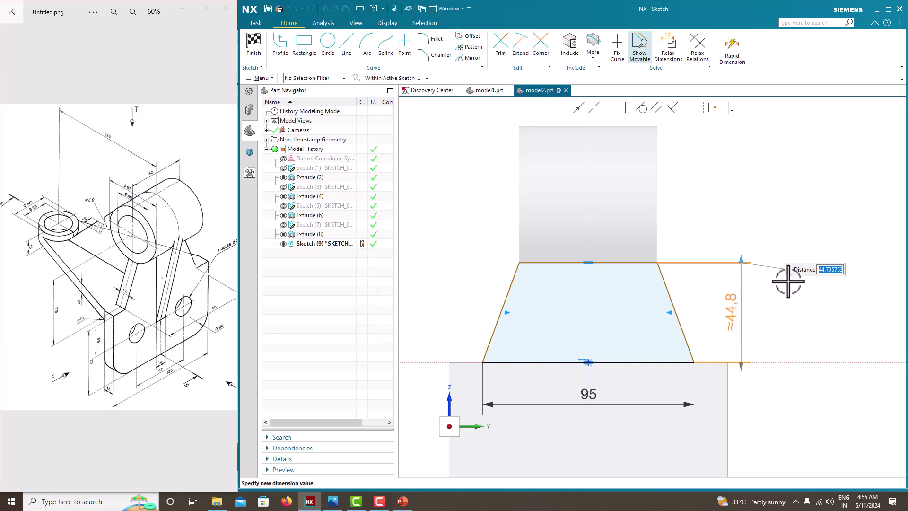
pyautogui.press('Return')
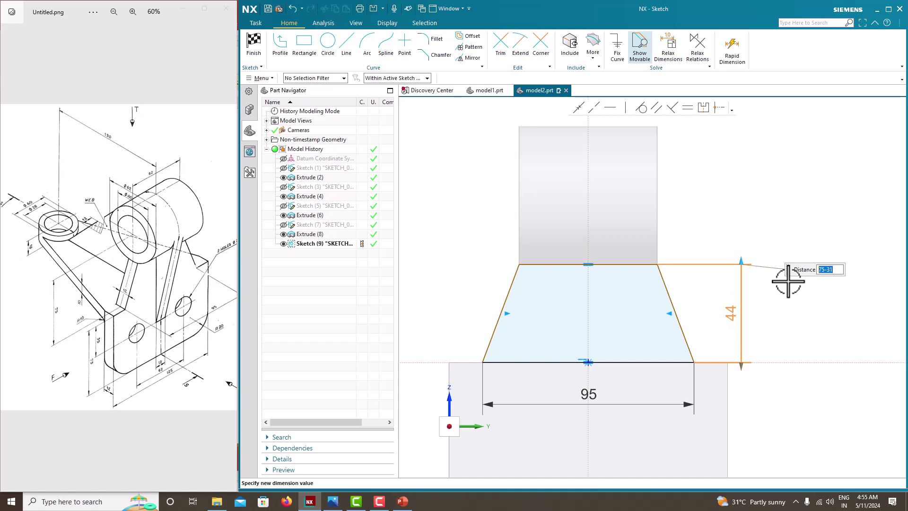
pyautogui.click(504, 306)
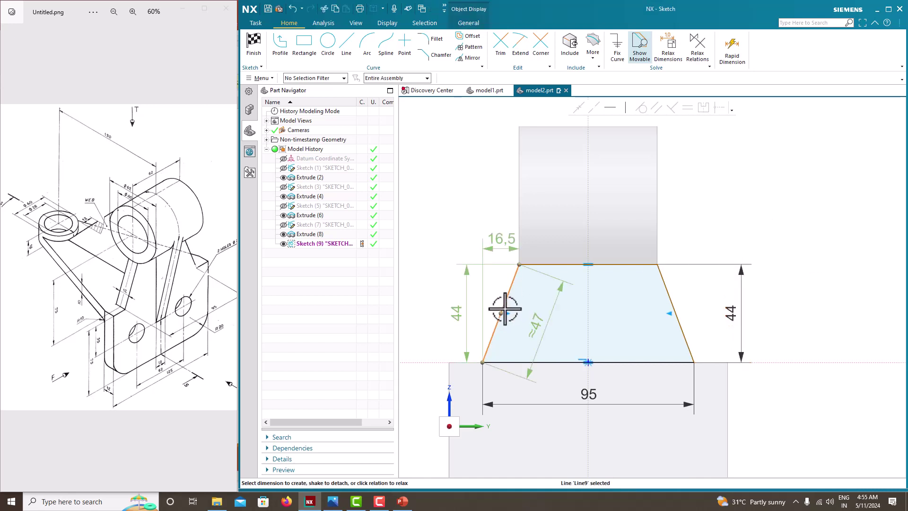
pyautogui.click(466, 314)
pyautogui.press('Return')
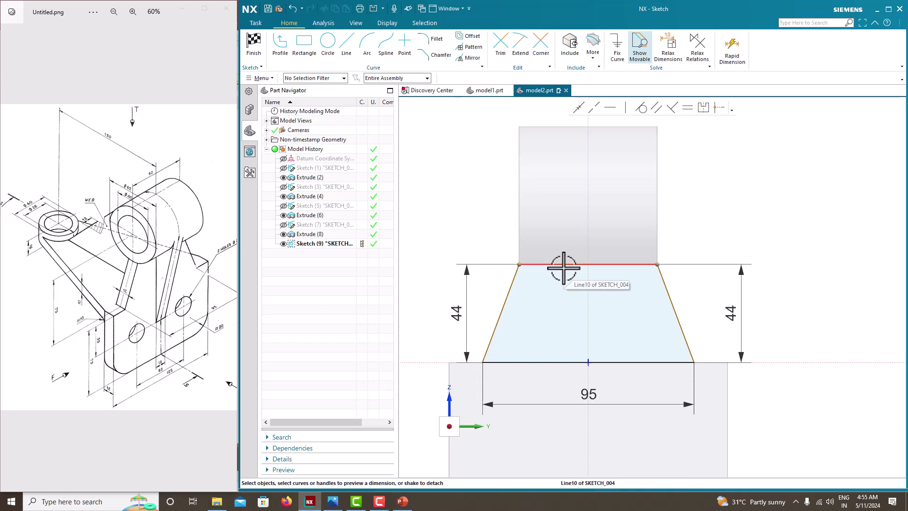
# - Make the trapezoid's two top corners symmetric about the vertical sketch axis
pyautogui.click(703, 107)
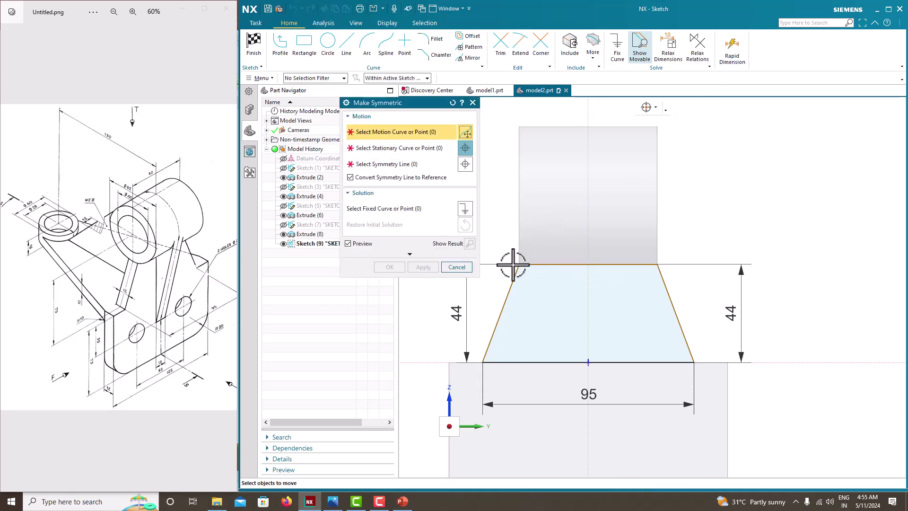
pyautogui.click(519, 264)
pyautogui.click(657, 264)
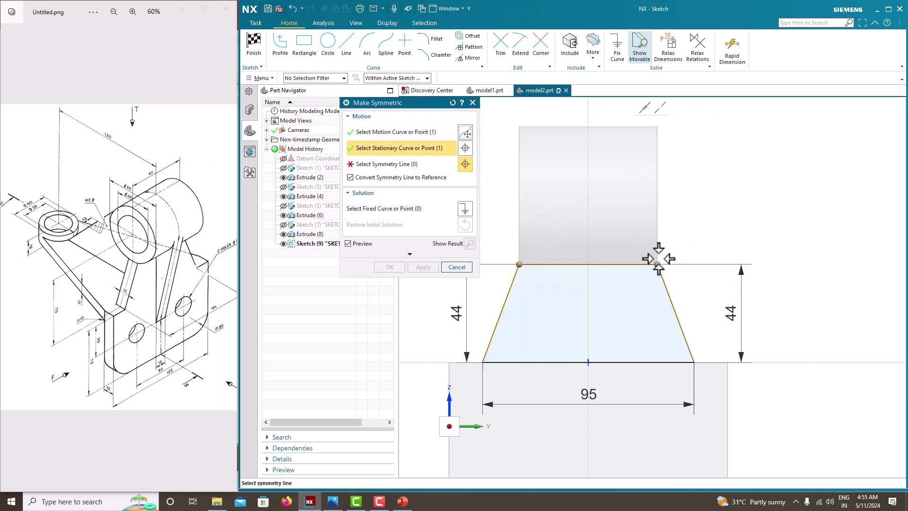
pyautogui.click(588, 224)
pyautogui.click(403, 268)
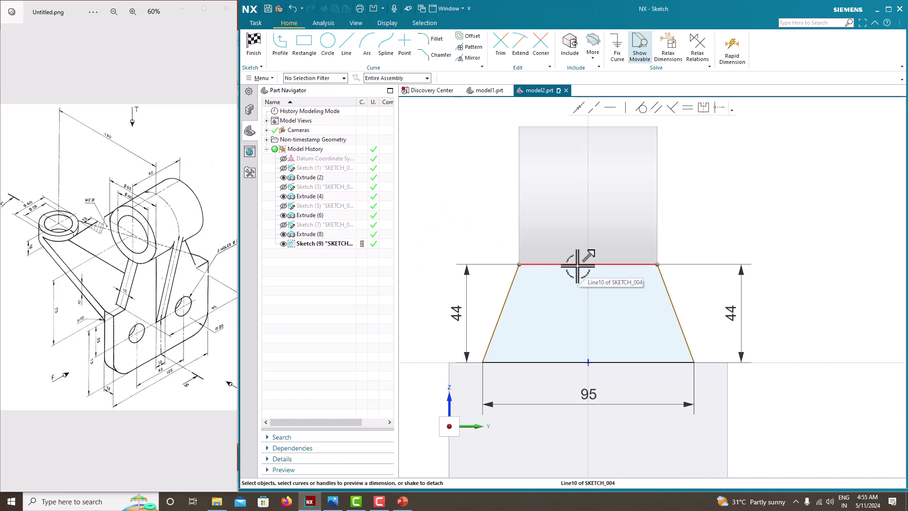
# - Dimension the length of the trapezoid's left slanted side as 47 mm
pyautogui.click(511, 286)
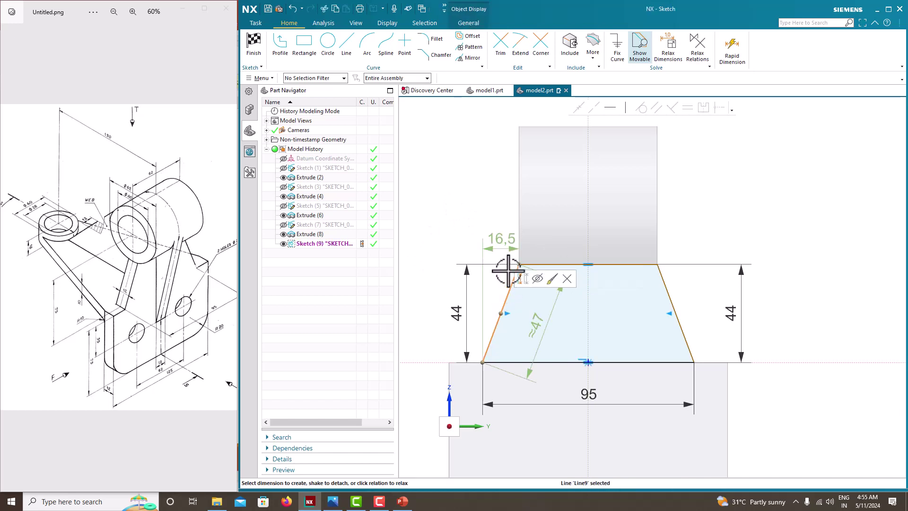
pyautogui.click(545, 323)
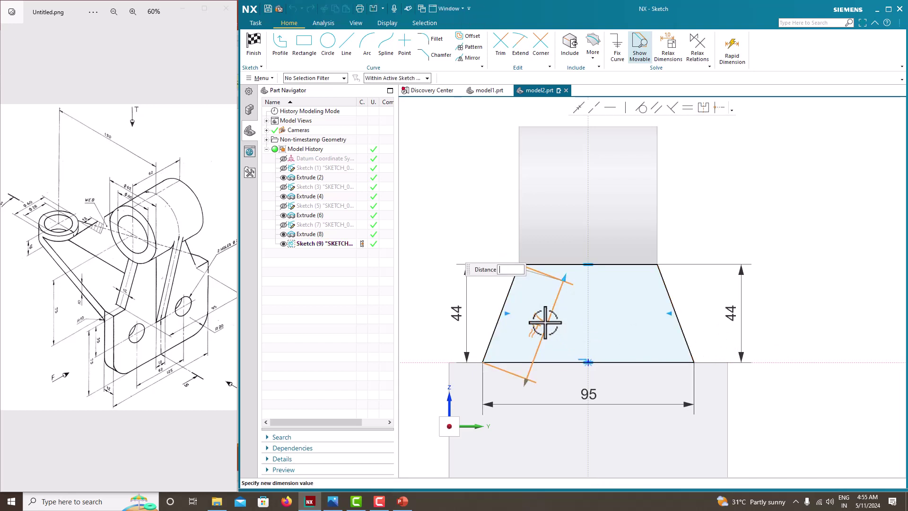
pyautogui.press('Return')
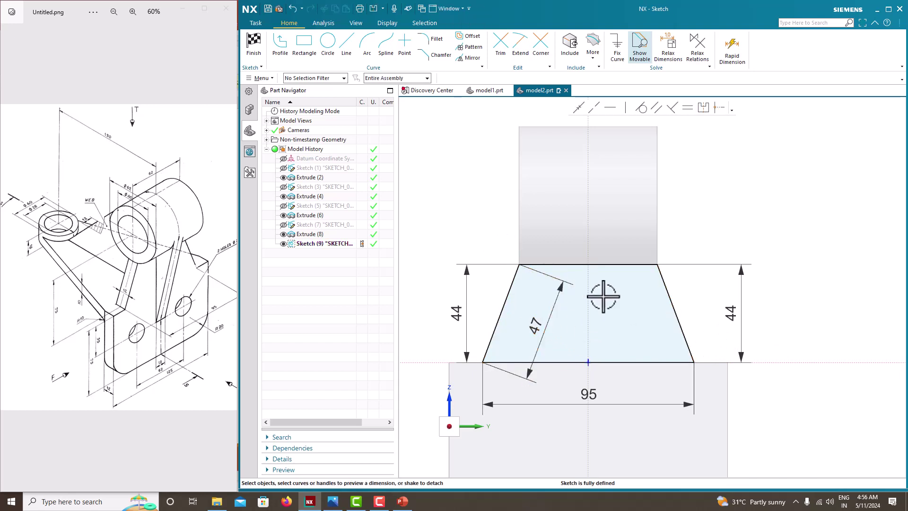
# - Draw a three-line profile about 18 mm high rising from the trapezoid's top corners to form a rectangle overlapping the large boss
pyautogui.click(347, 45)
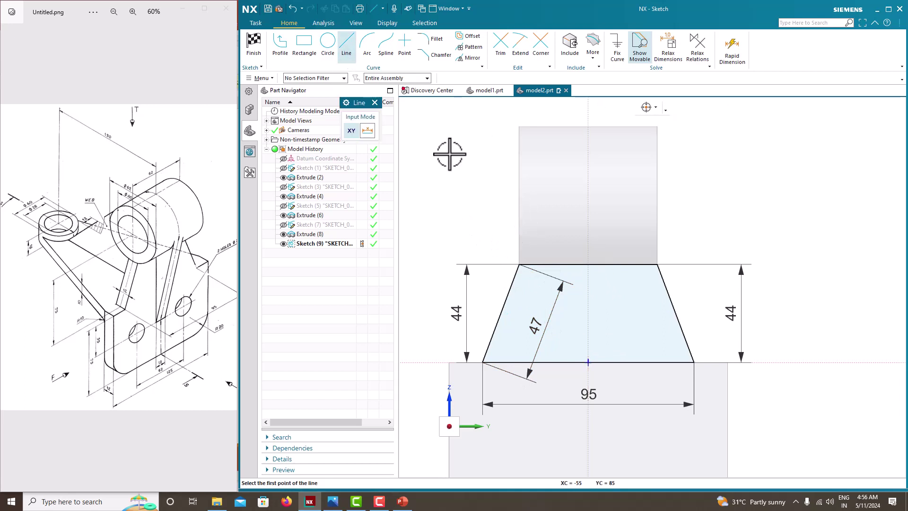
pyautogui.click(280, 45)
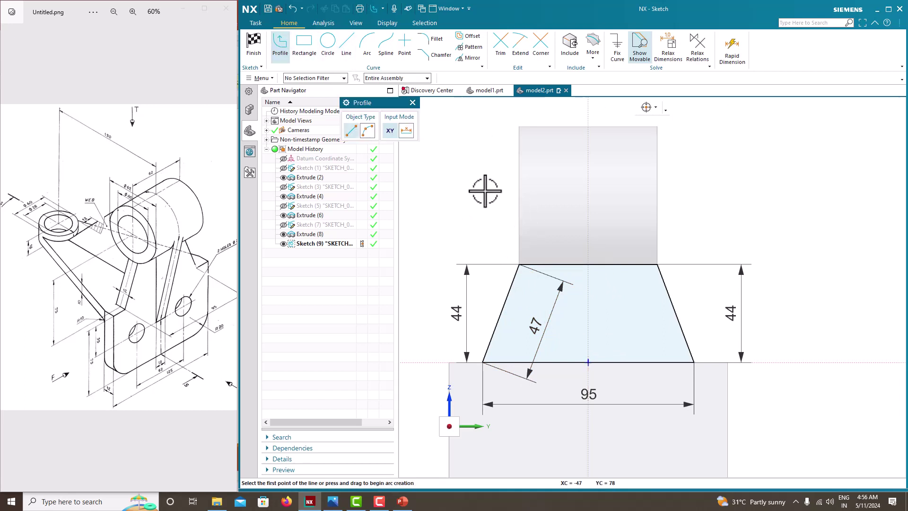
pyautogui.click(519, 263)
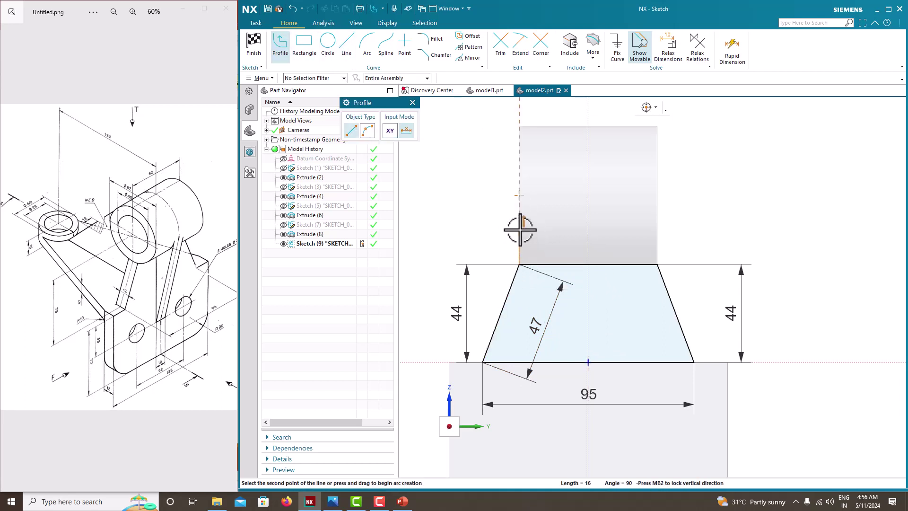
pyautogui.click(657, 224)
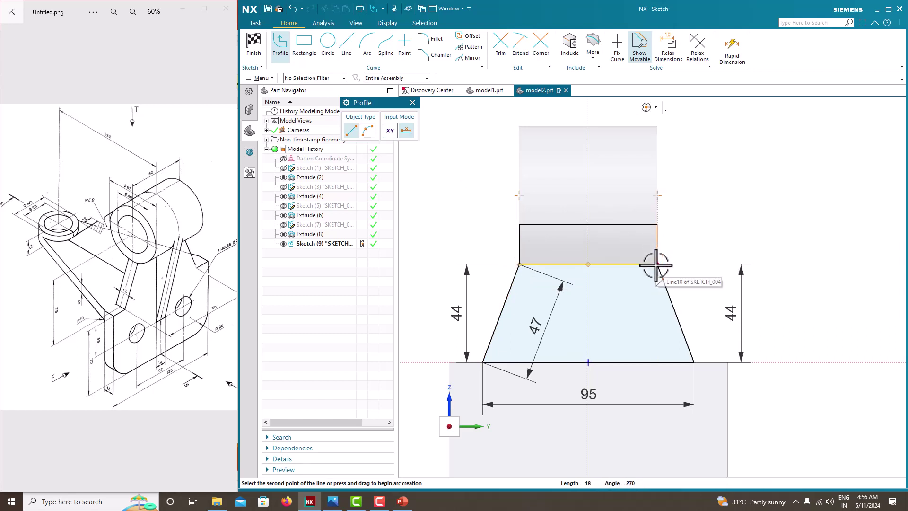
pyautogui.press('Escape')
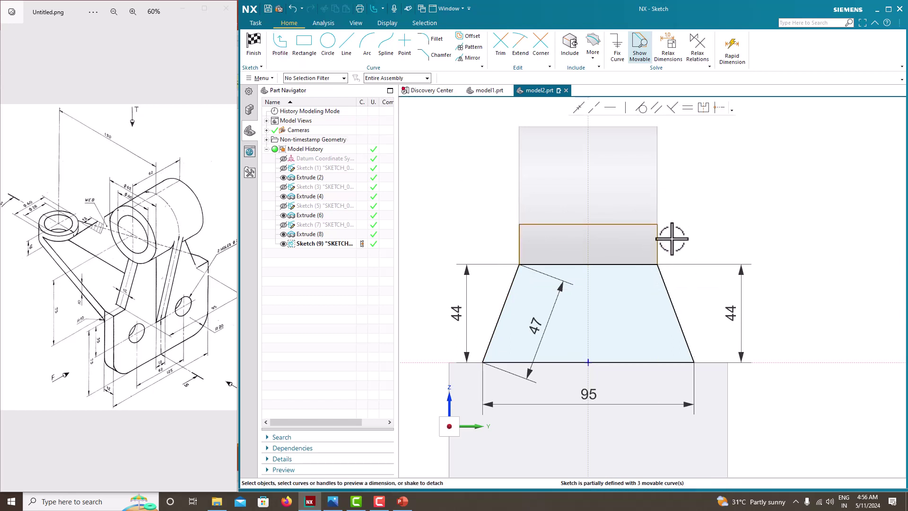
# - Set the height of the upper rectangle's right side to 15 mm
pyautogui.moveTo(660, 243); pyautogui.dragTo(639, 242)
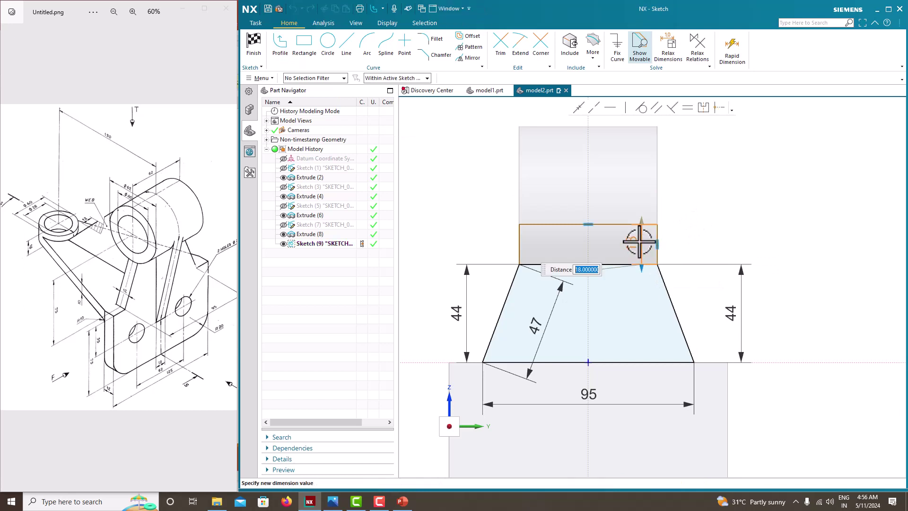
pyautogui.write('15')
pyautogui.press('Return')
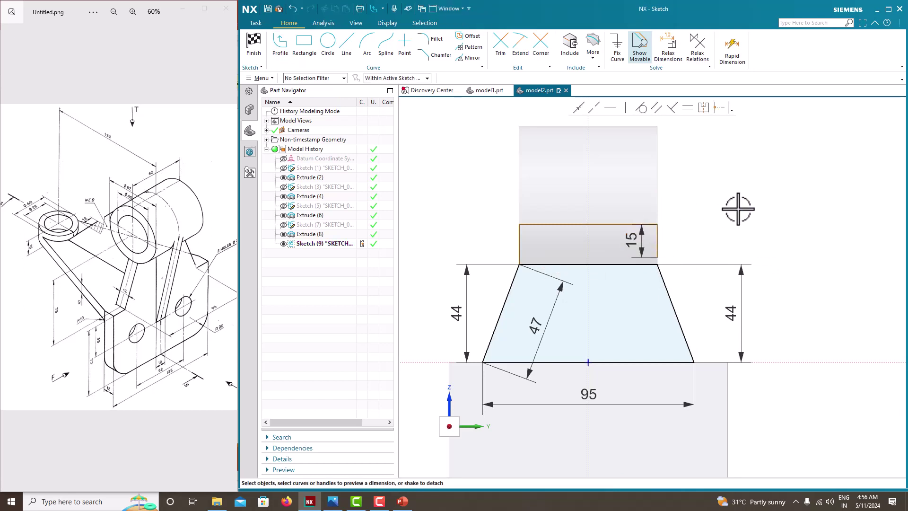
# - Make the lower end of the rectangle's right side coincident with the trapezoid's top-right corner
pyautogui.scroll(3, 657, 252)
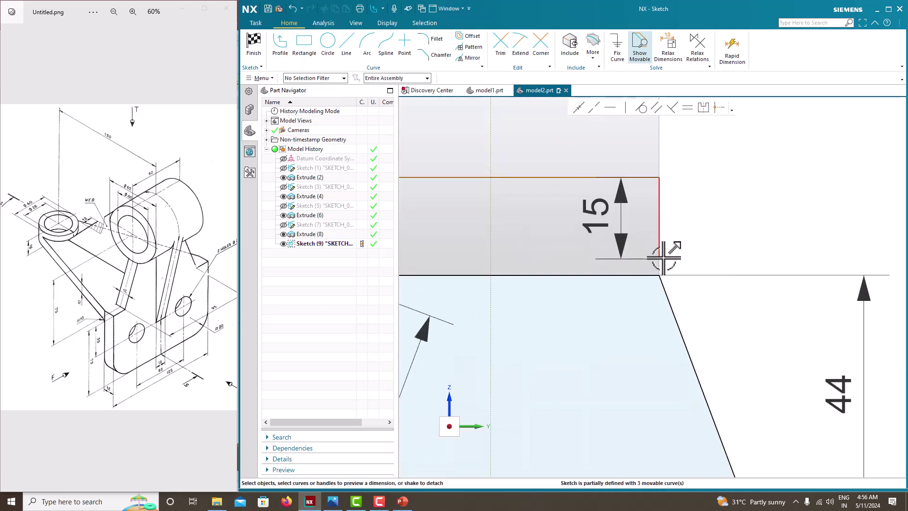
pyautogui.click(659, 258)
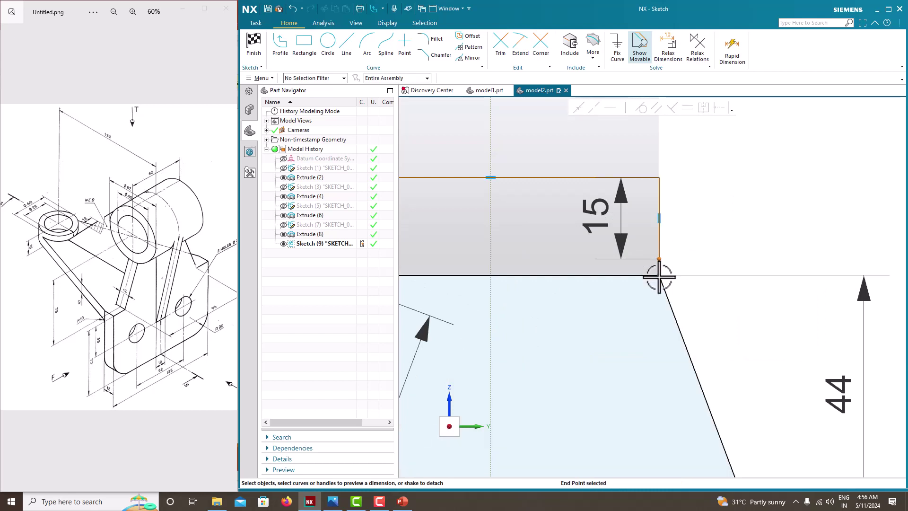
pyautogui.click(658, 275)
pyautogui.click(593, 108)
pyautogui.scroll(-3, 704, 188)
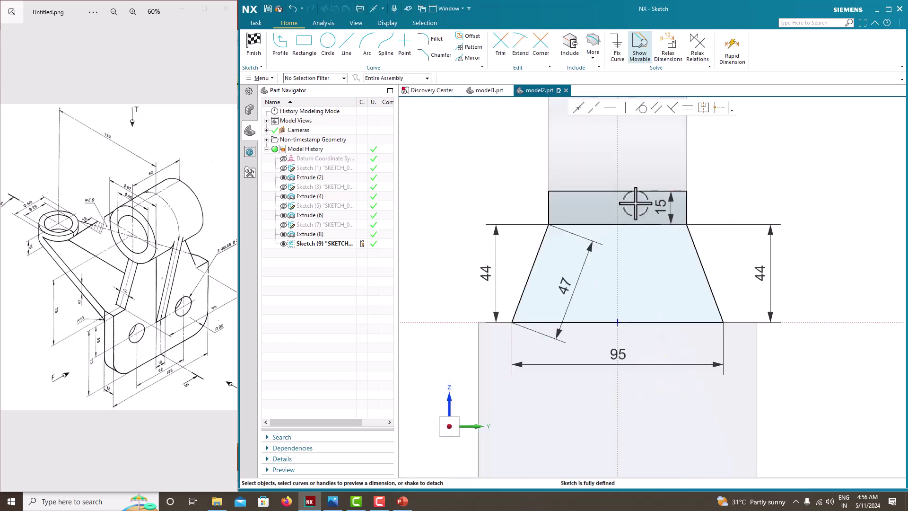
# - Trim away the line separating the trapezoid from the upper rectangle and finish the sketch
pyautogui.scroll(2, 635, 203)
pyautogui.click(500, 45)
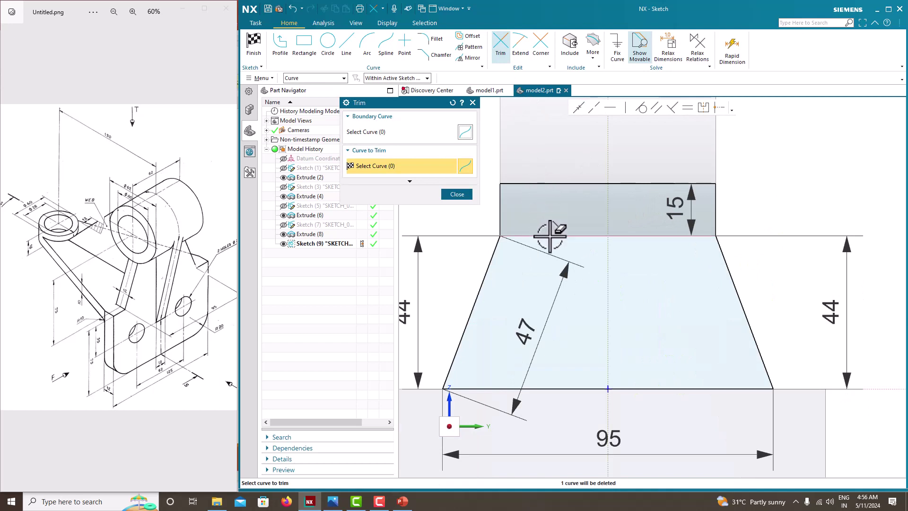
pyautogui.press('Escape')
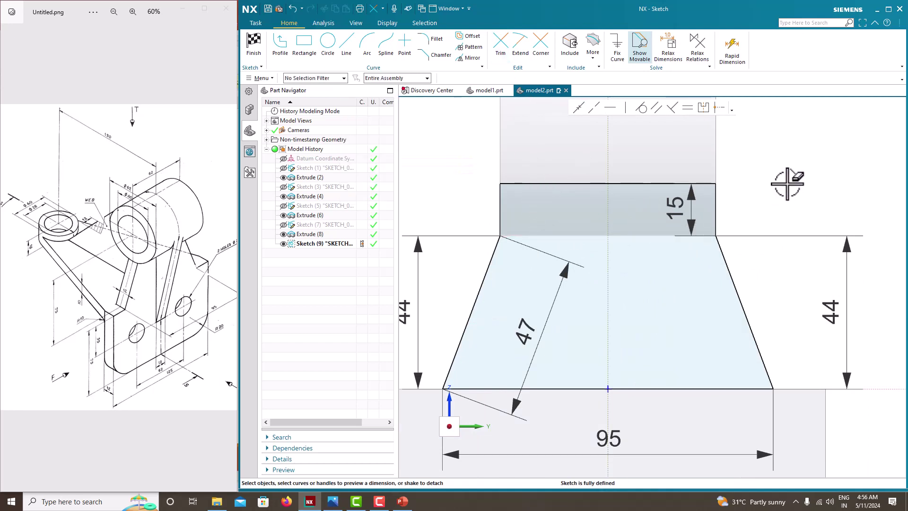
pyautogui.scroll(-3, 621, 282)
pyautogui.moveTo(622, 283)
pyautogui.mouseDown(button='middle')
pyautogui.moveTo(628, 227)
pyautogui.moveTo(533, 192)
pyautogui.mouseUp(button='middle')
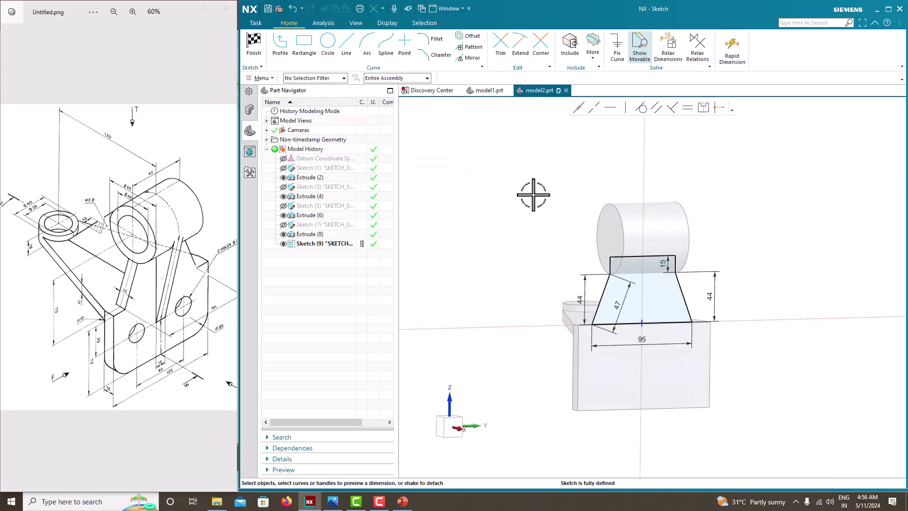
pyautogui.rightClick(535, 194)
pyautogui.click(539, 197)
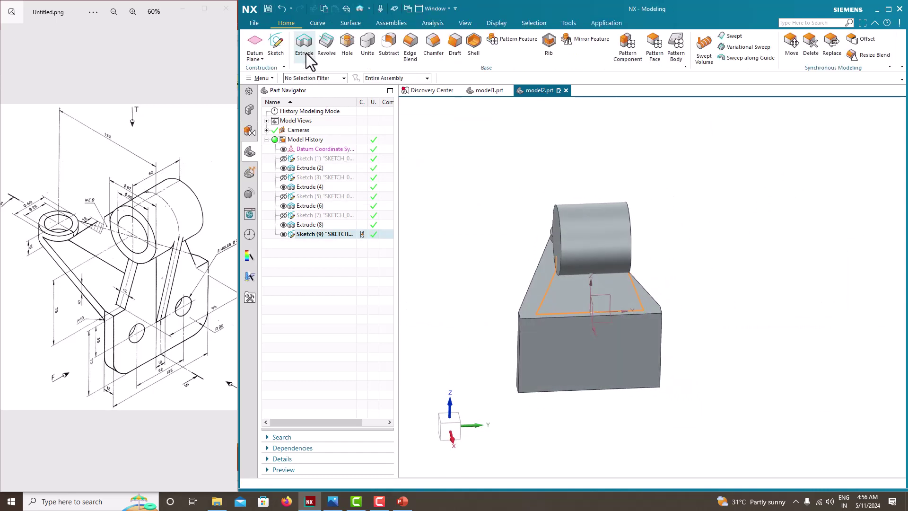
# - Extrude the support profile with a symmetric width of 12 mm and unite it with the large boss
pyautogui.click(304, 45)
pyautogui.moveTo(514, 312); pyautogui.dragTo(629, 416, button='middle')
pyautogui.click(430, 223)
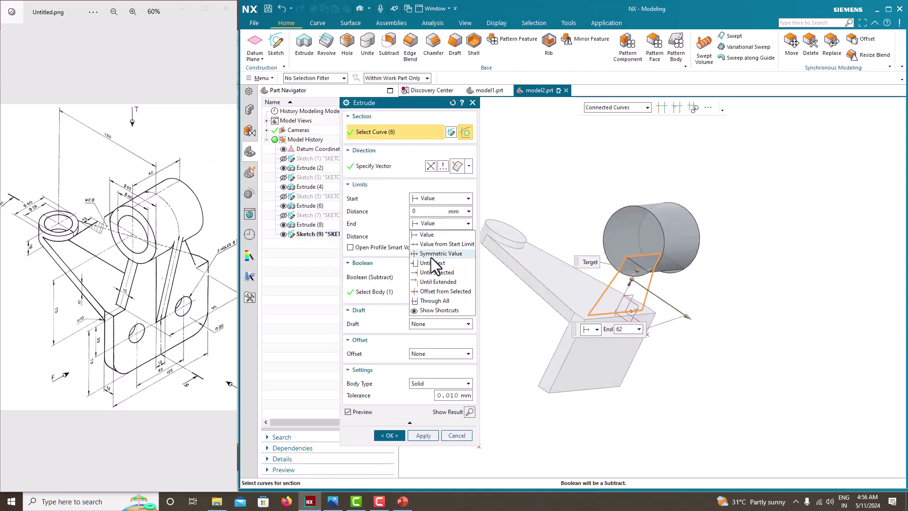
pyautogui.click(431, 257)
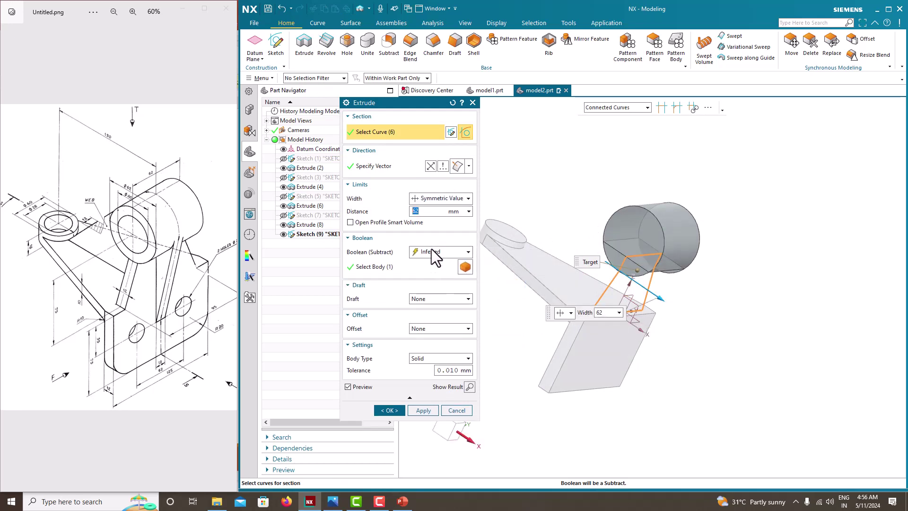
pyautogui.click(431, 244)
pyautogui.click(427, 273)
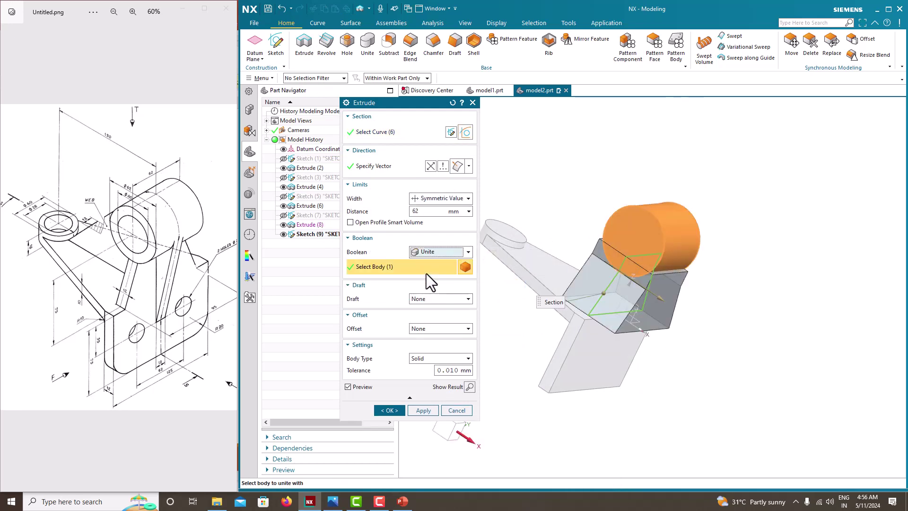
pyautogui.doubleClick(399, 211)
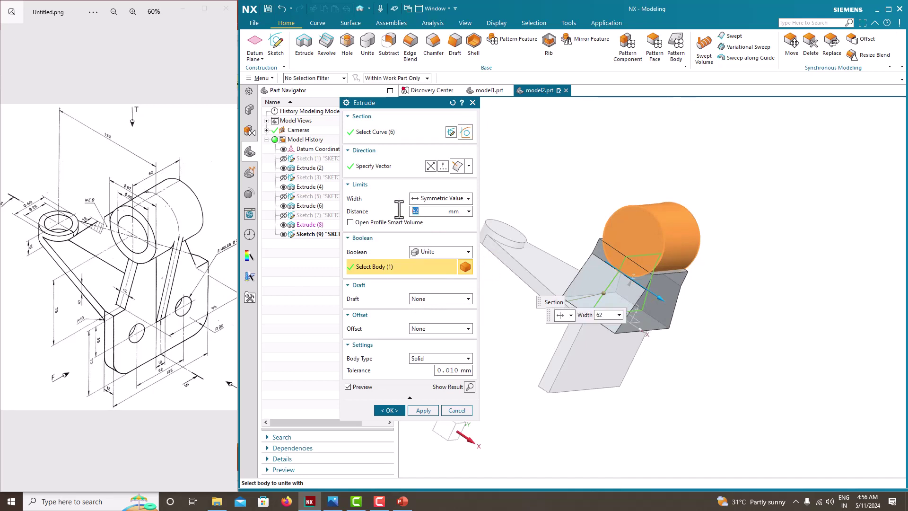
pyautogui.write('12')
pyautogui.press('Return')
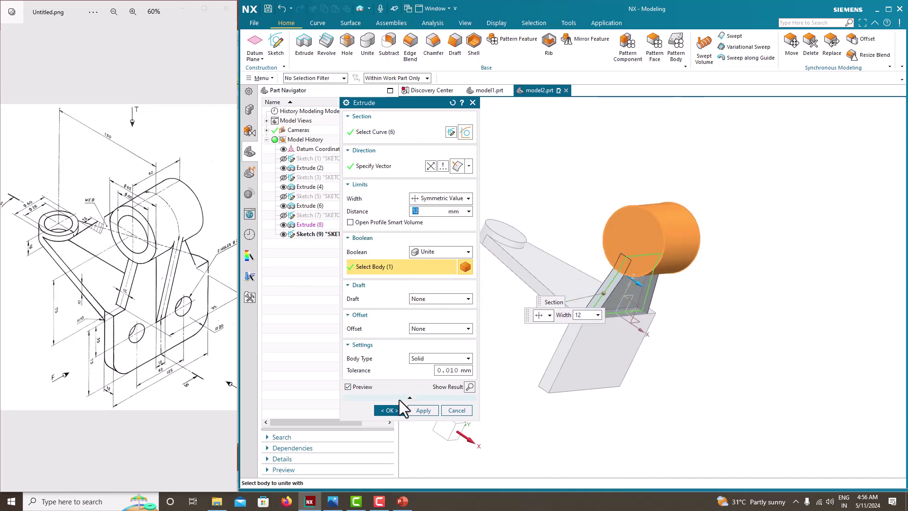
pyautogui.click(388, 409)
# - Hide the support profile's sketch and examine where the support meets the large boss
pyautogui.moveTo(466, 328); pyautogui.dragTo(345, 255, button='middle')
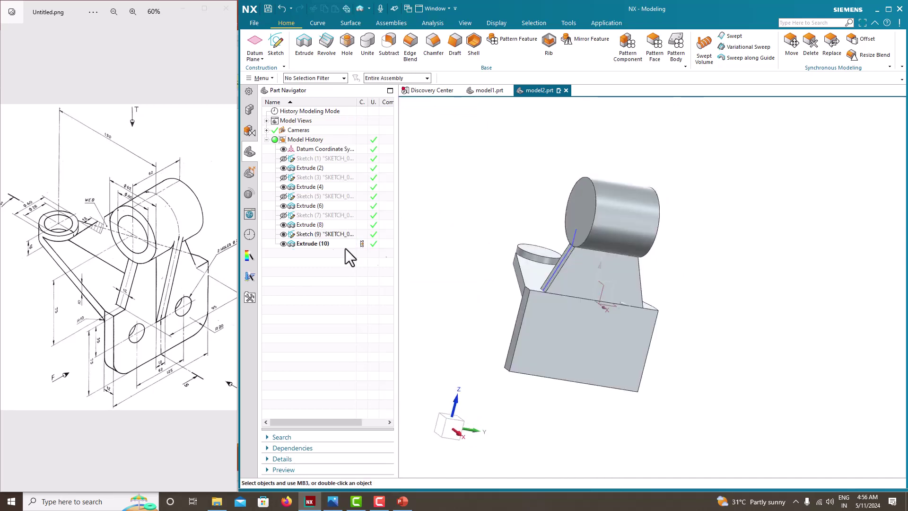
pyautogui.click(284, 234)
pyautogui.moveTo(591, 264); pyautogui.dragTo(608, 259, button='middle')
pyautogui.scroll(5, 608, 260)
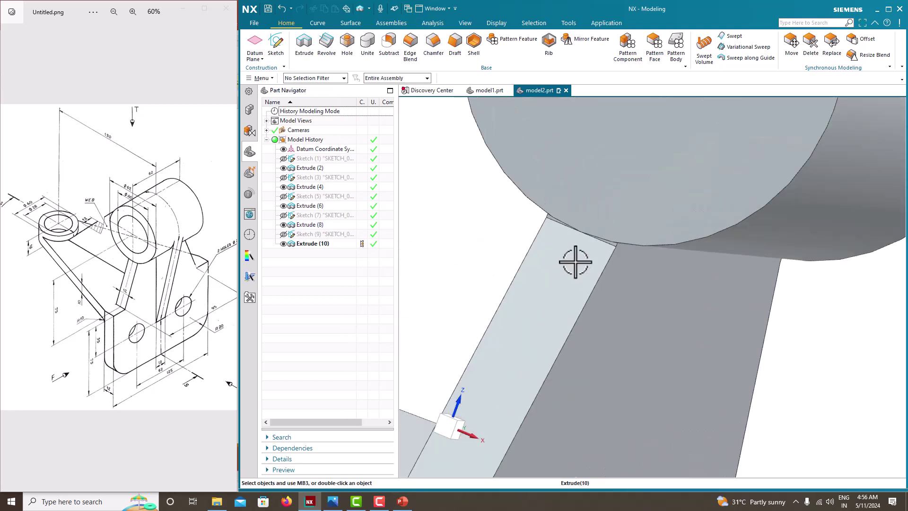
pyautogui.scroll(2, 578, 254)
pyautogui.scroll(-3, 681, 265)
pyautogui.moveTo(680, 265)
pyautogui.mouseDown(button='middle')
pyautogui.moveTo(712, 265)
pyautogui.moveTo(682, 249)
pyautogui.moveTo(669, 223)
pyautogui.moveTo(682, 225)
pyautogui.moveTo(696, 251)
pyautogui.moveTo(683, 251)
pyautogui.mouseUp(button='middle')
pyautogui.scroll(-3, 587, 218)
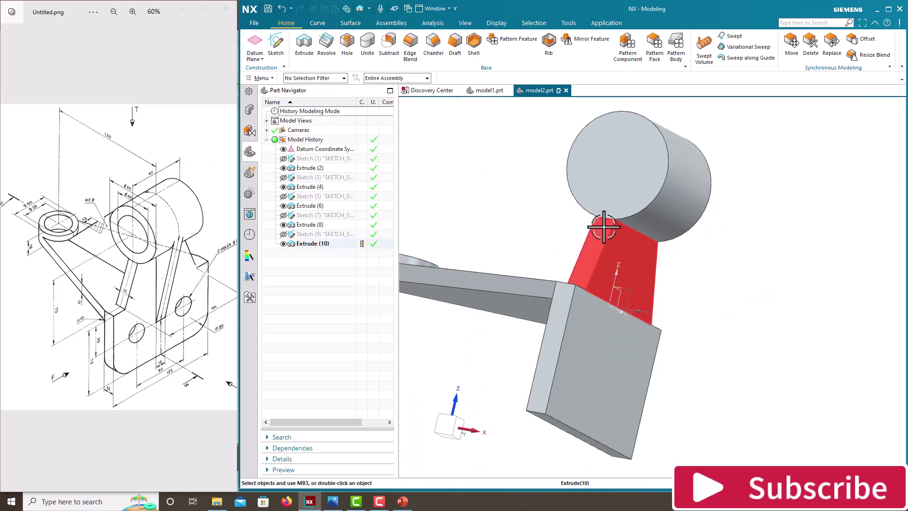
pyautogui.moveTo(587, 218); pyautogui.dragTo(584, 290, button='middle')
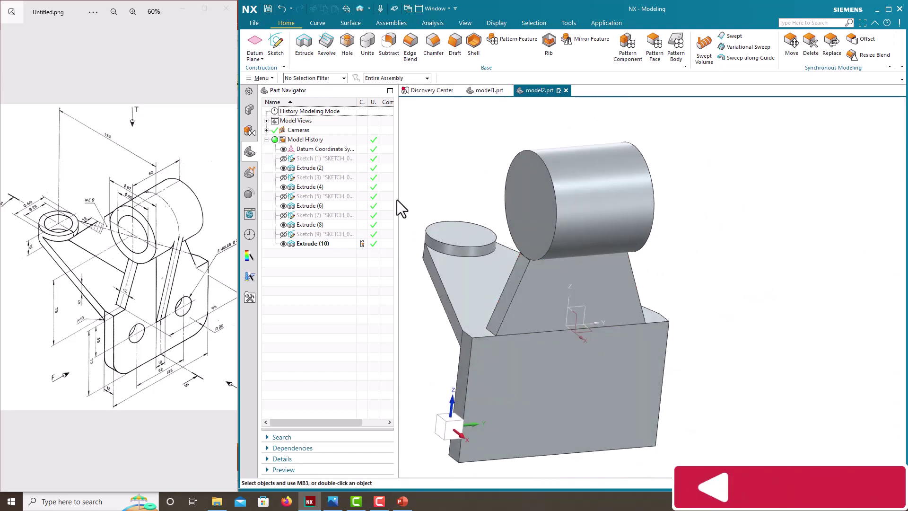
# - Unite the large boss and support body with the base body
pyautogui.click(367, 44)
pyautogui.click(526, 198)
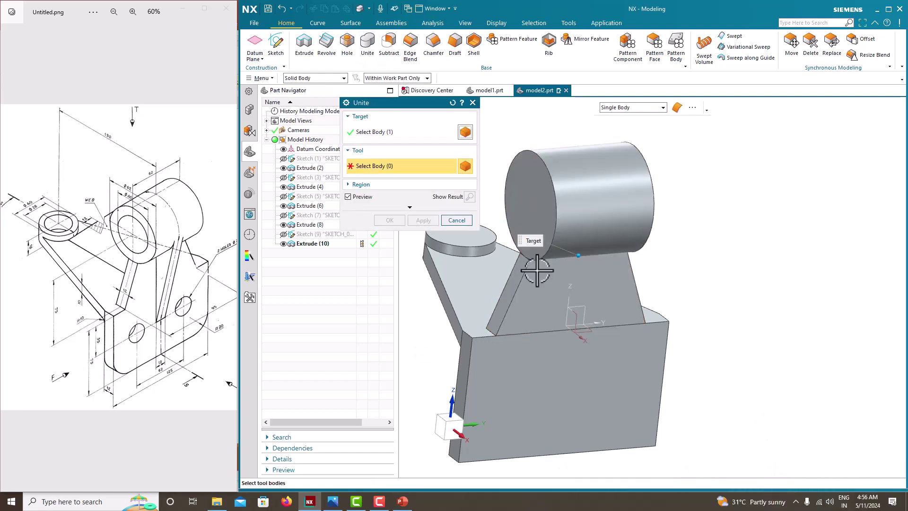
pyautogui.click(520, 357)
pyautogui.click(389, 221)
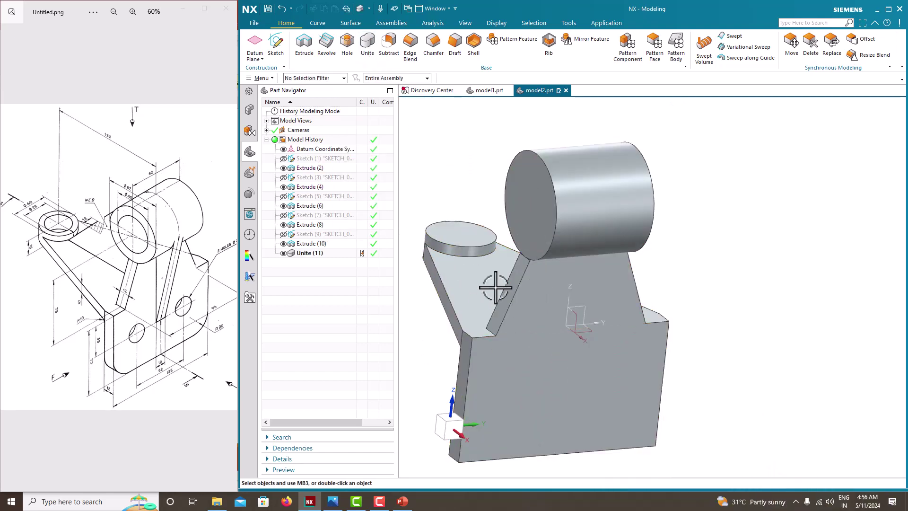
# - Start a new sketch on the Front principal plane
pyautogui.scroll(5, 542, 255)
pyautogui.scroll(3, 543, 241)
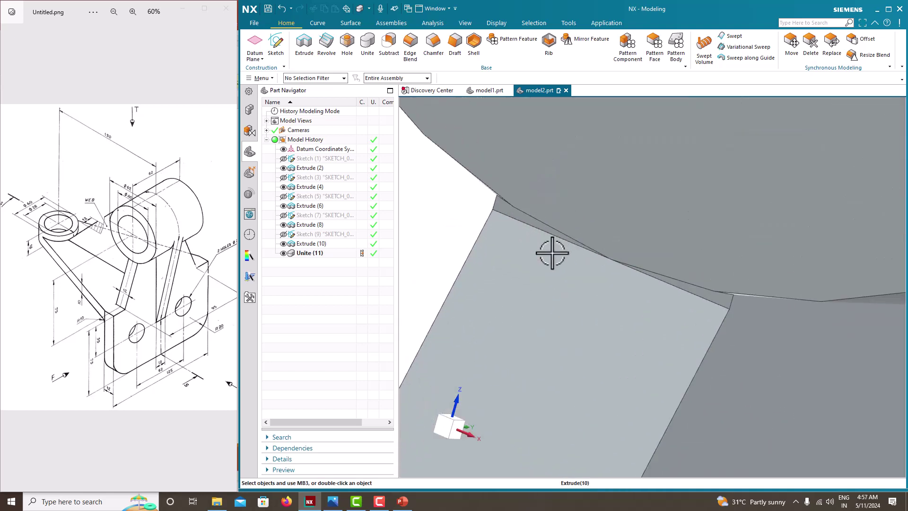
pyautogui.scroll(-3, 551, 253)
pyautogui.moveTo(654, 271); pyautogui.dragTo(575, 251, button='middle')
pyautogui.scroll(-2, 563, 254)
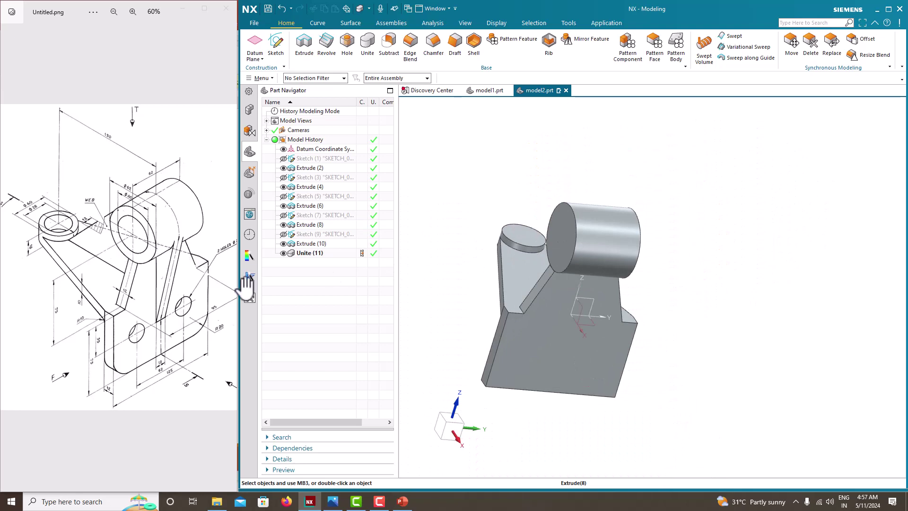
pyautogui.moveTo(544, 256); pyautogui.dragTo(553, 281, button='middle')
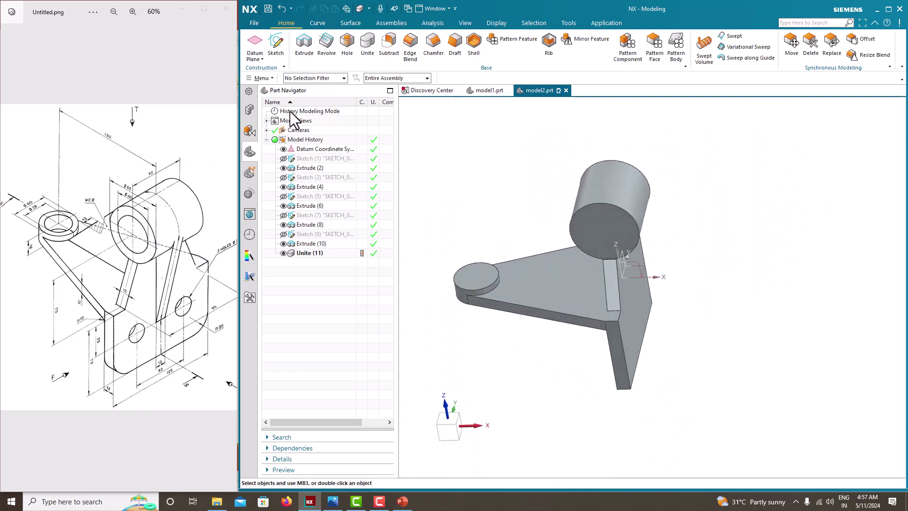
pyautogui.click(277, 47)
pyautogui.moveTo(689, 308); pyautogui.dragTo(715, 302, button='middle')
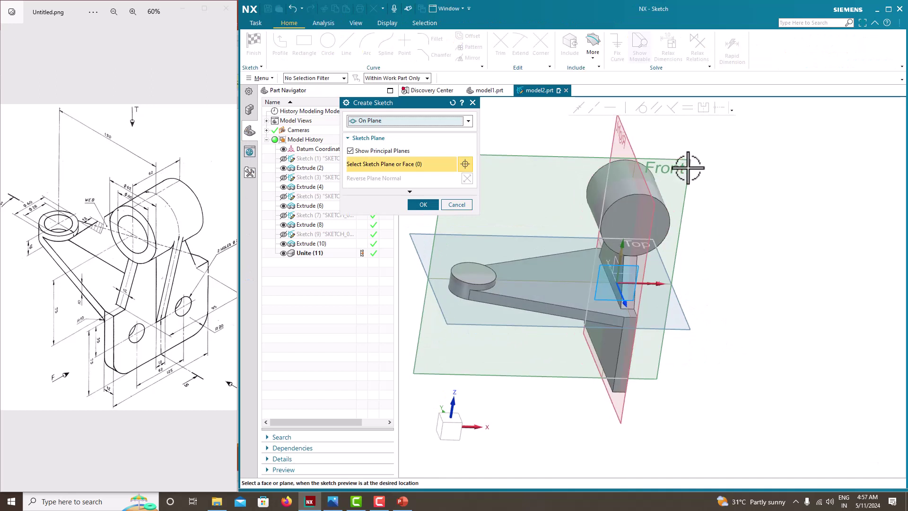
pyautogui.click(688, 169)
pyautogui.click(422, 203)
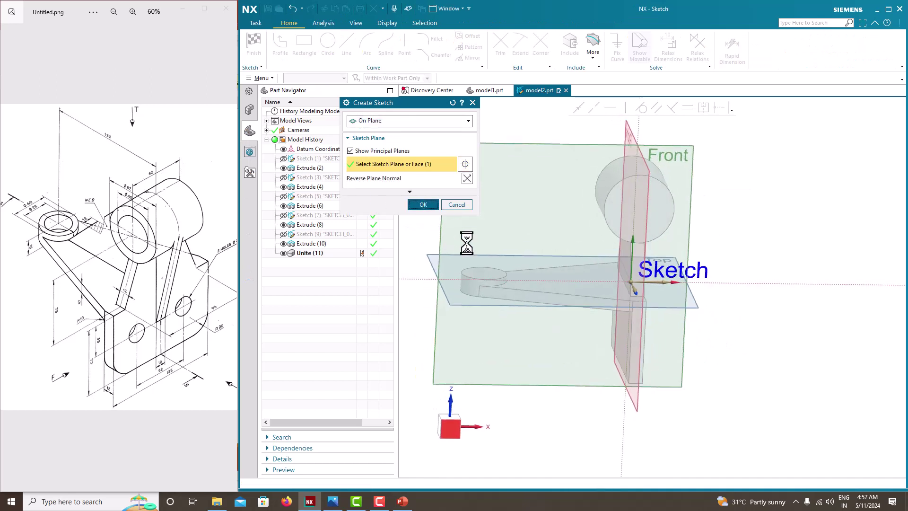
# - Draw a slanted line about 95 mm long from the horizontal sketch axis to the large boss's circular edge
pyautogui.click(282, 45)
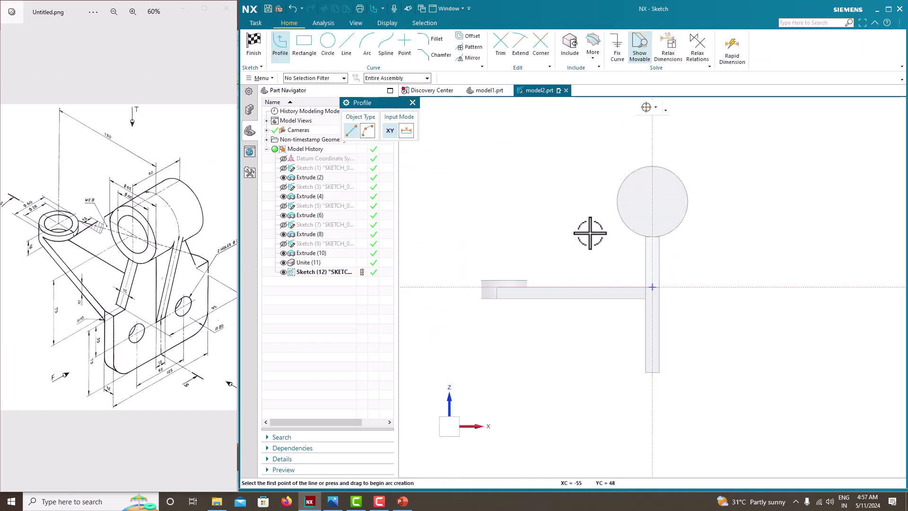
pyautogui.scroll(4, 523, 283)
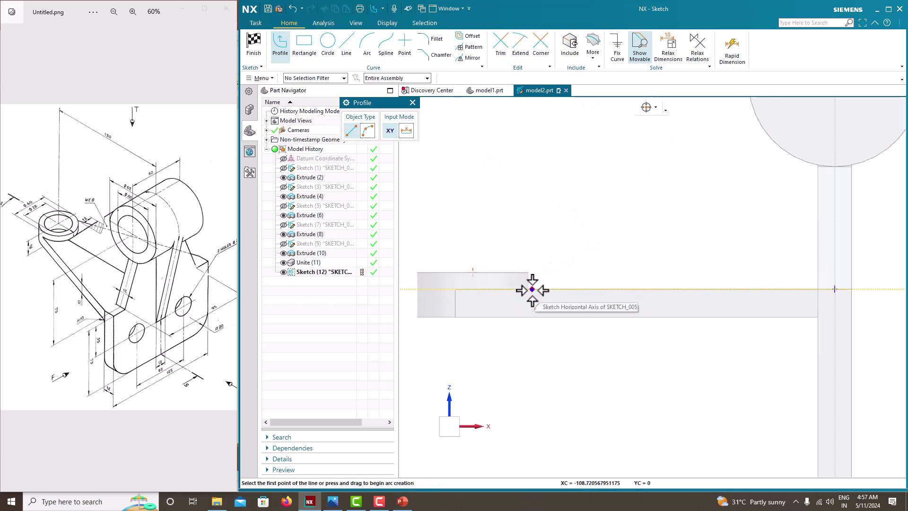
pyautogui.click(531, 288)
pyautogui.scroll(-8, 746, 122)
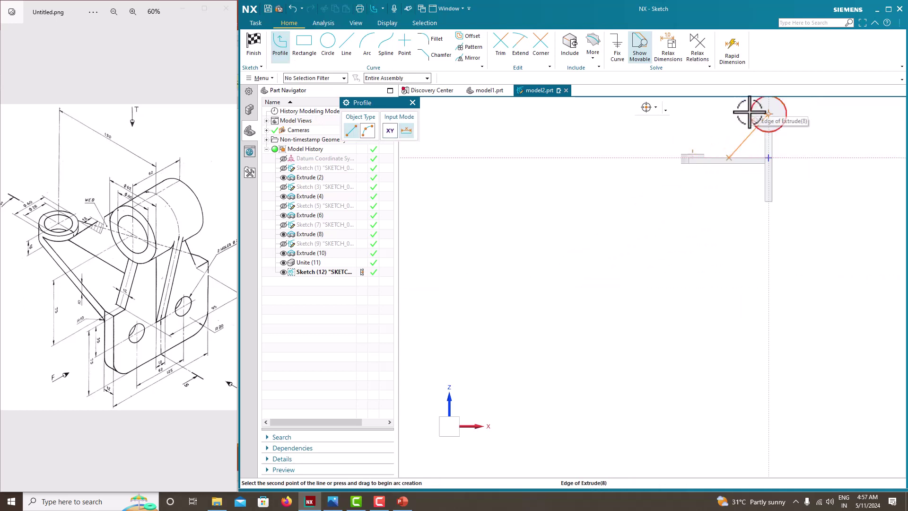
pyautogui.scroll(-1, 751, 116)
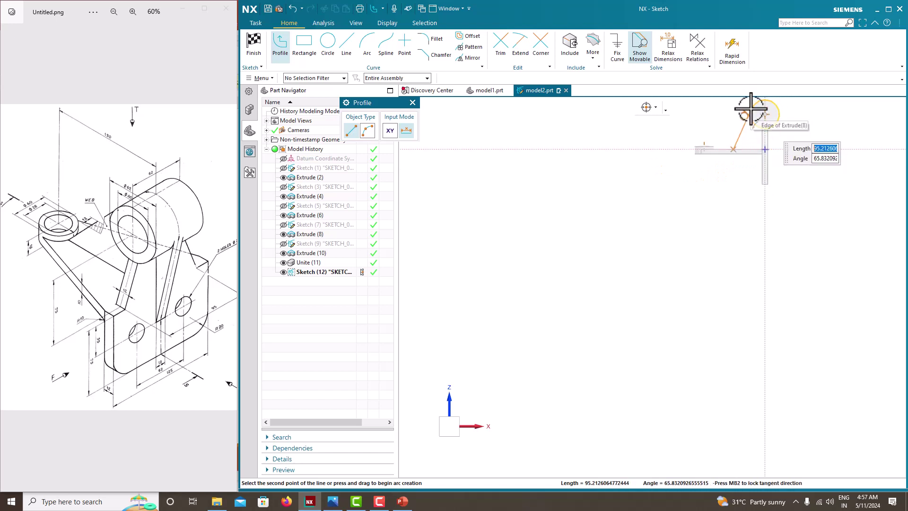
pyautogui.click(751, 108)
pyautogui.press('Escape')
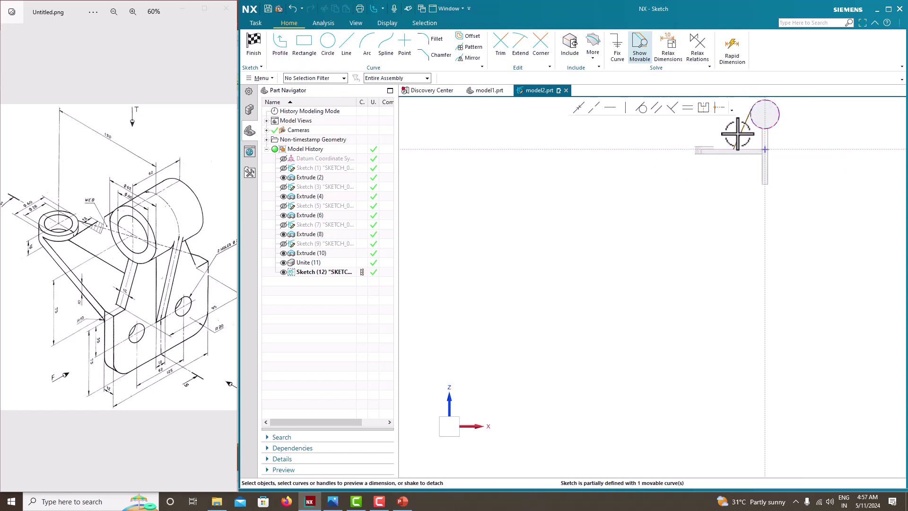
# - Dimension the horizontal distance from the slanted line's lower endpoint to the vertical sketch axis as 130-20 mm
pyautogui.scroll(5, 736, 135)
pyautogui.scroll(1, 736, 141)
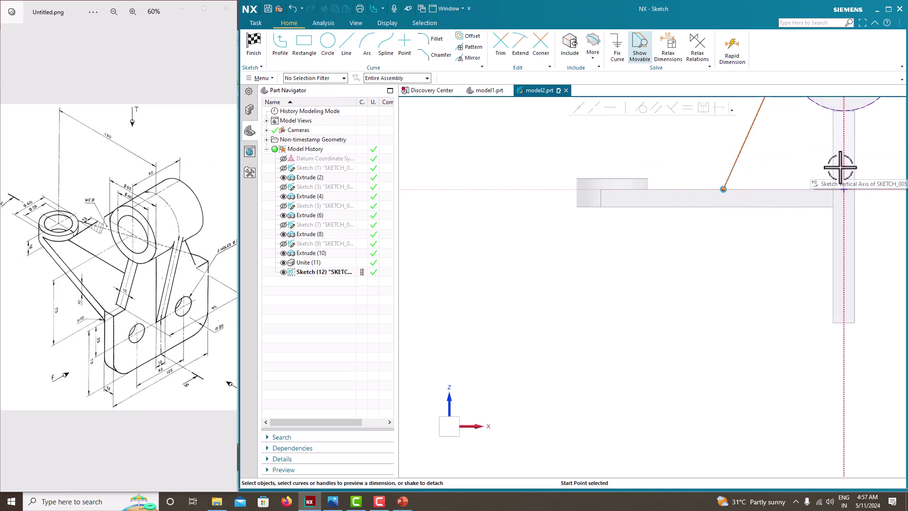
pyautogui.scroll(-1, 820, 203)
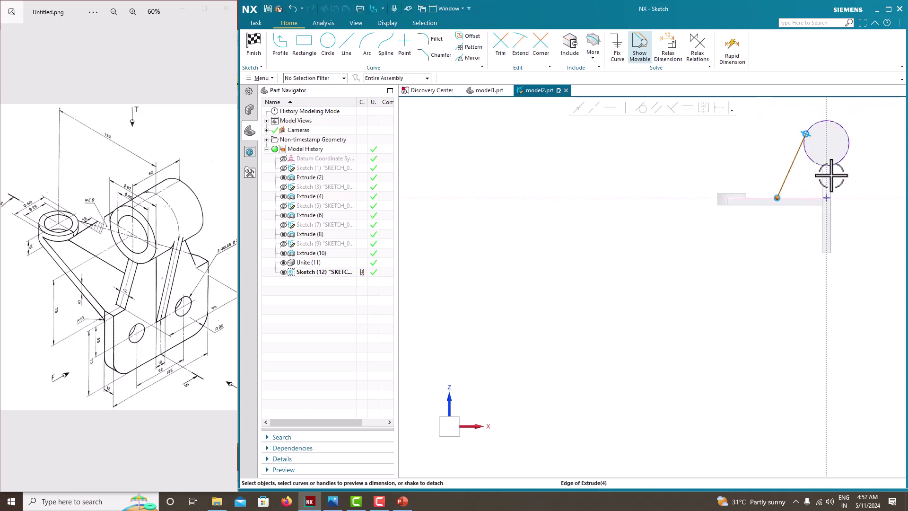
pyautogui.scroll(1, 831, 186)
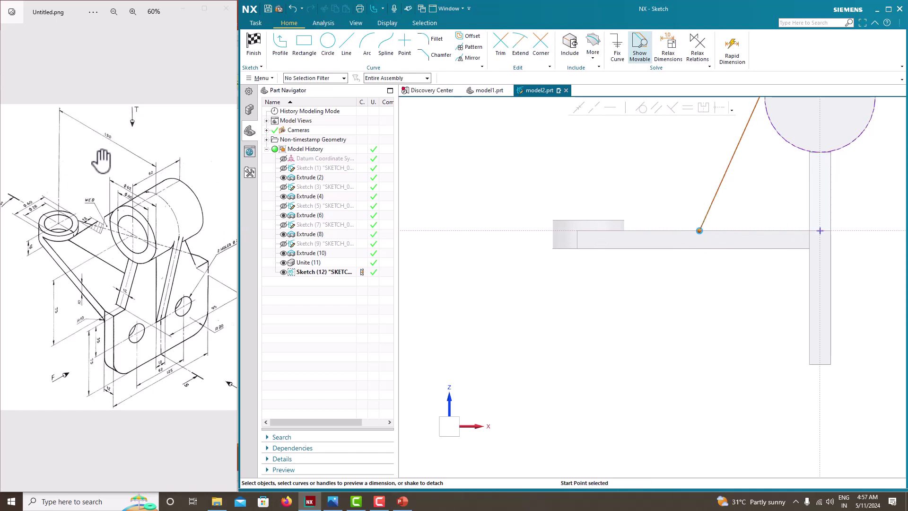
pyautogui.click(818, 201)
pyautogui.click(767, 233)
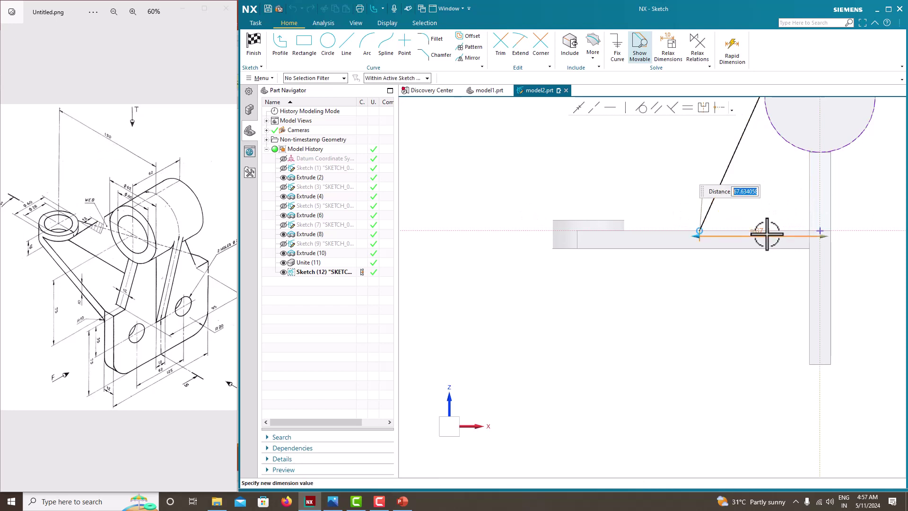
pyautogui.write('130-20')
pyautogui.press('Return')
pyautogui.middleClick(499, 271)
# - Finish the sketch of the slanted web line and return to the 3D model
pyautogui.scroll(-5, 498, 272)
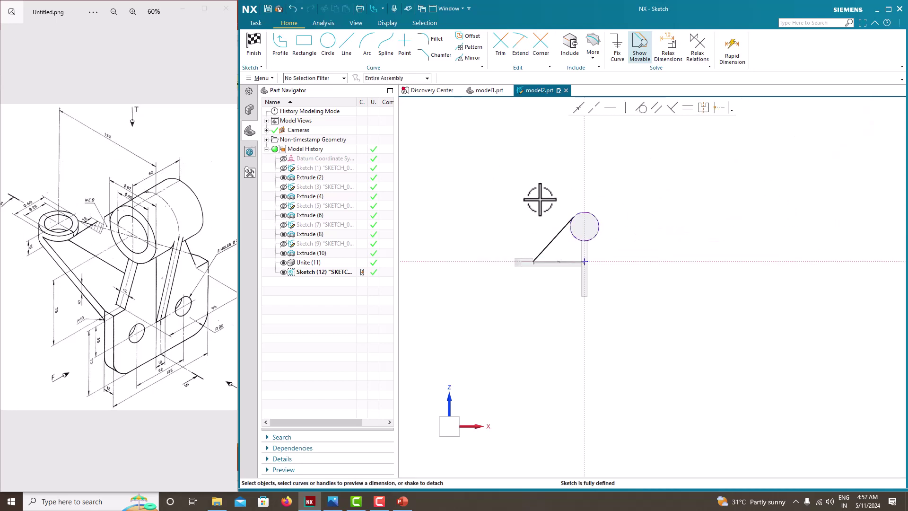
pyautogui.scroll(2, 535, 199)
pyautogui.rightClick(542, 191)
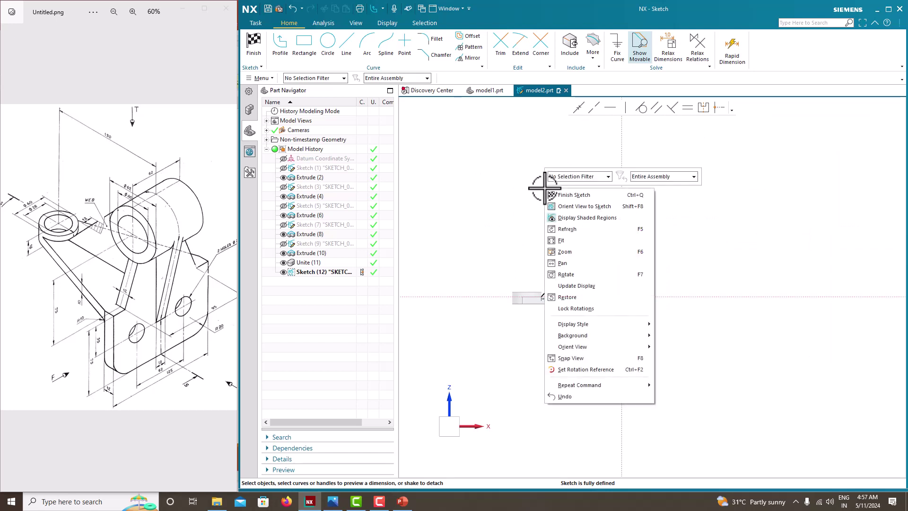
pyautogui.click(531, 174)
pyautogui.rightClick(531, 176)
pyautogui.click(554, 185)
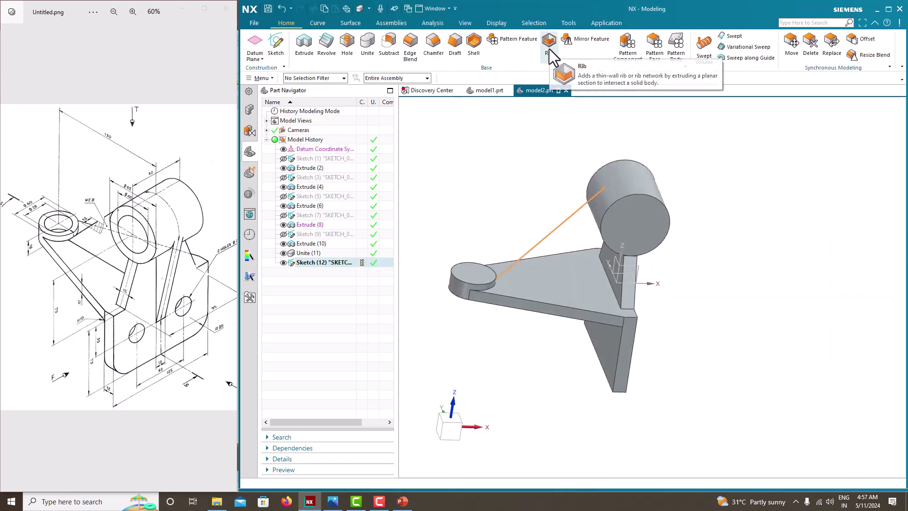
# - Create a symmetric 12 mm thick rib parallel to the section plane from the slanted line, combined with the target, and hide its sketch
pyautogui.click(549, 49)
pyautogui.moveTo(703, 249); pyautogui.dragTo(732, 229, button='middle')
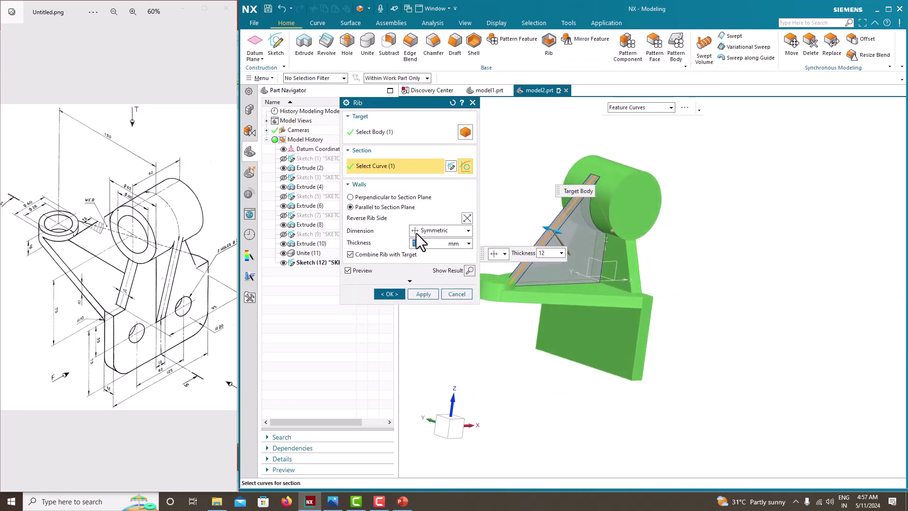
pyautogui.click(390, 294)
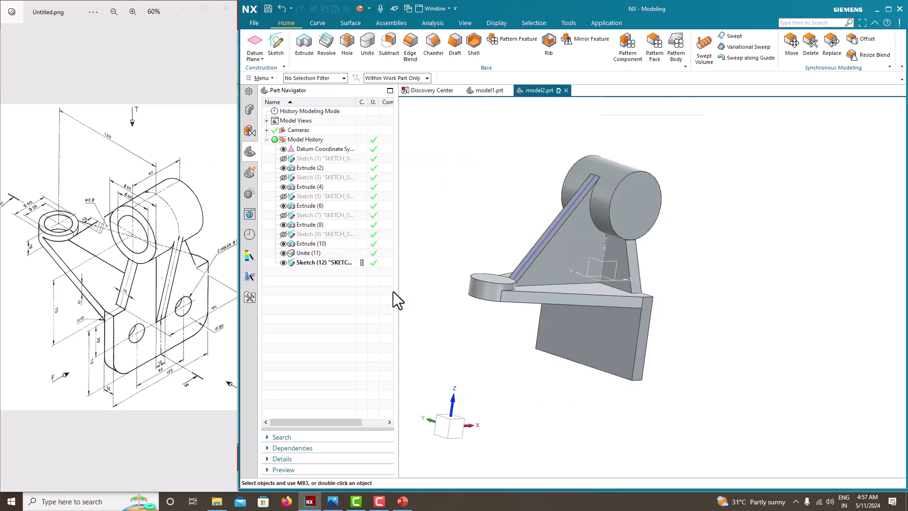
pyautogui.moveTo(482, 227); pyautogui.dragTo(242, 276, button='middle')
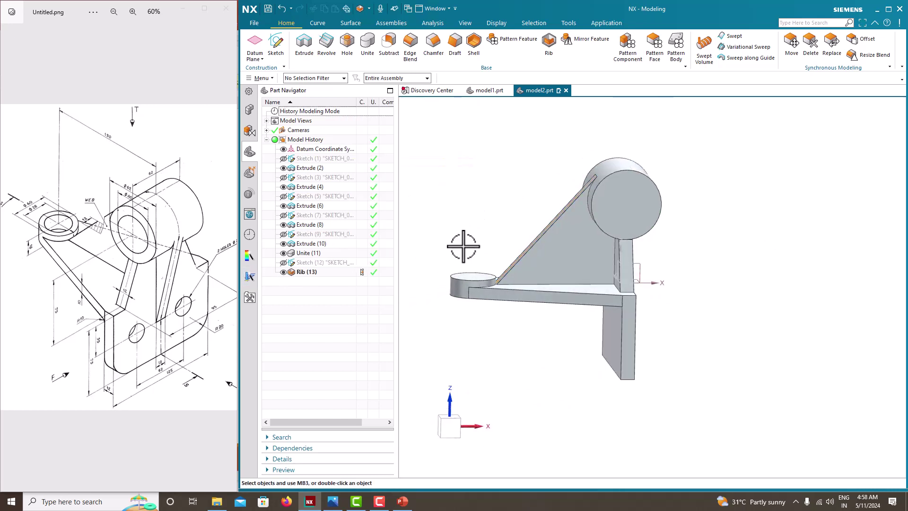
# - Start another sketch on the Front principal plane for the rib on the plate's outer side
pyautogui.moveTo(463, 246); pyautogui.dragTo(583, 263, button='middle')
pyautogui.click(276, 44)
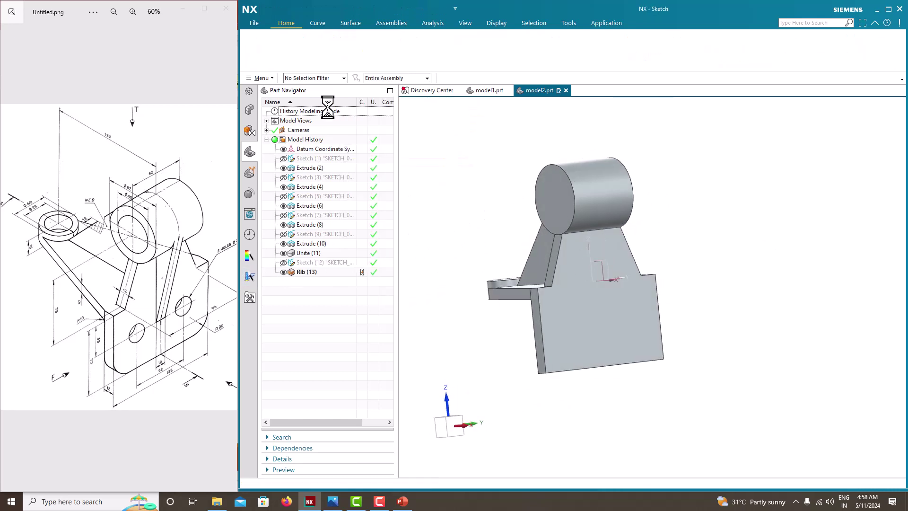
pyautogui.click(616, 184)
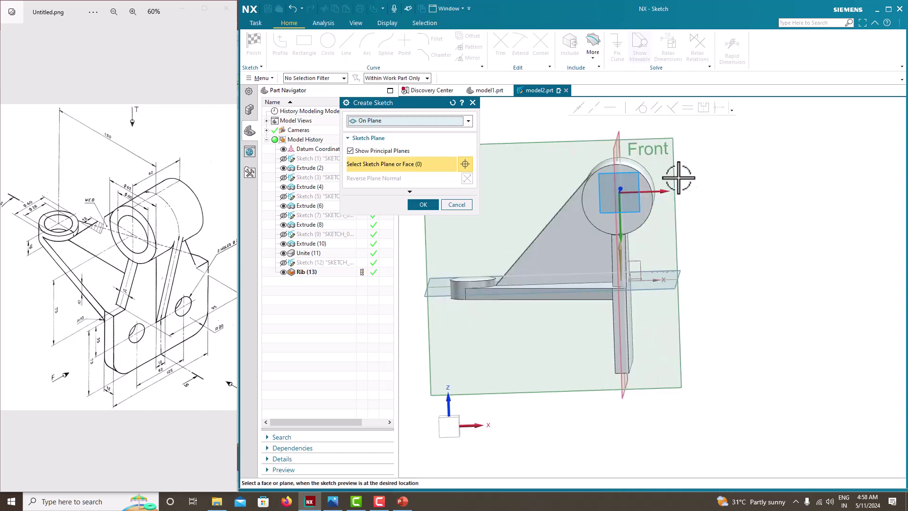
pyautogui.click(423, 206)
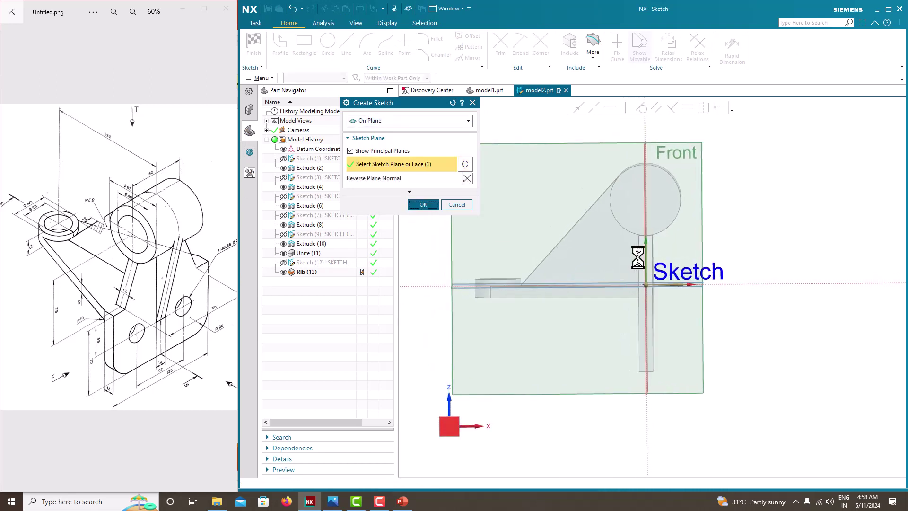
# - Draw a slanted line from the large boss's outer edge to the vertical plate's outer face, ending about 32 mm below the horizontal axis
pyautogui.click(346, 49)
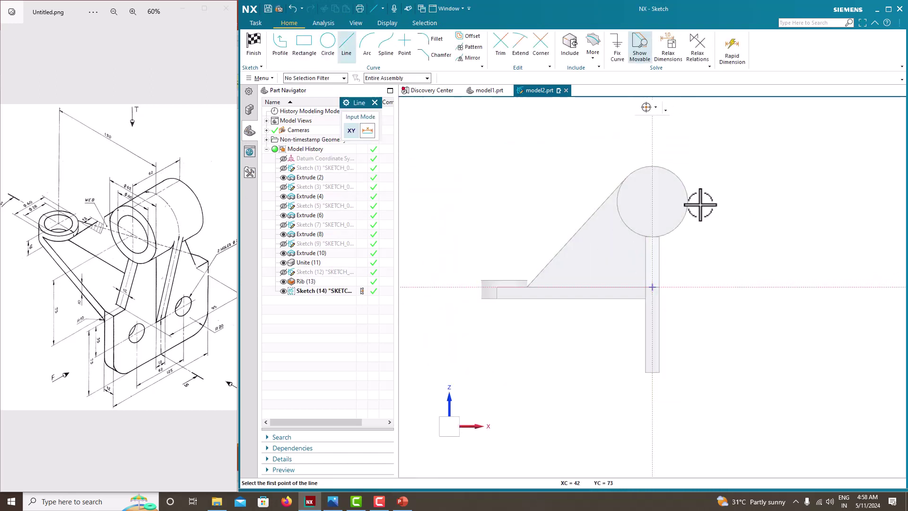
pyautogui.click(687, 202)
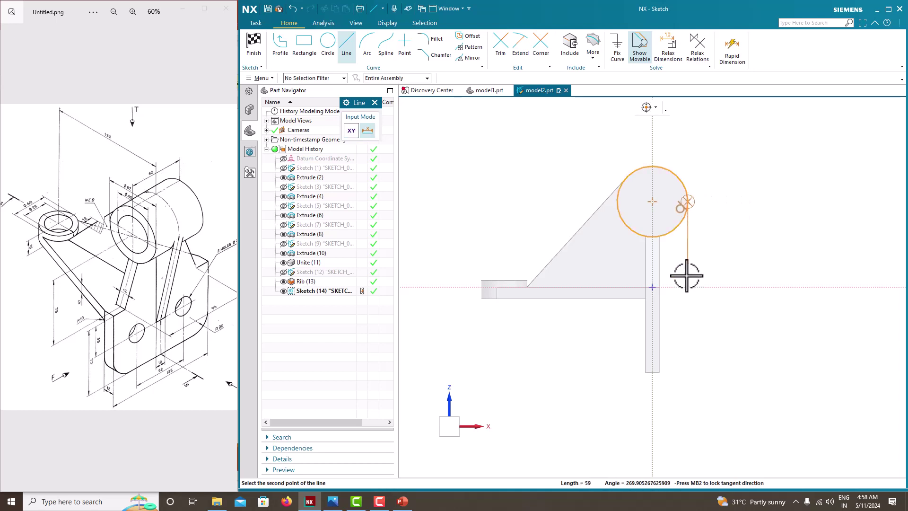
pyautogui.click(658, 324)
pyautogui.press('Escape')
pyautogui.scroll(3, 658, 308)
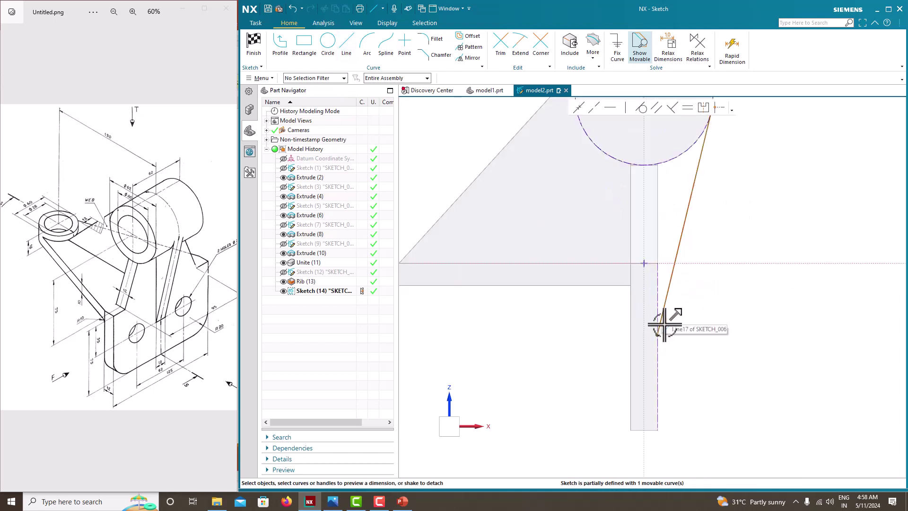
# - Set the vertical distance from the line's lower endpoint to the horizontal sketch axis to 35 mm and finish the sketch
pyautogui.click(658, 334)
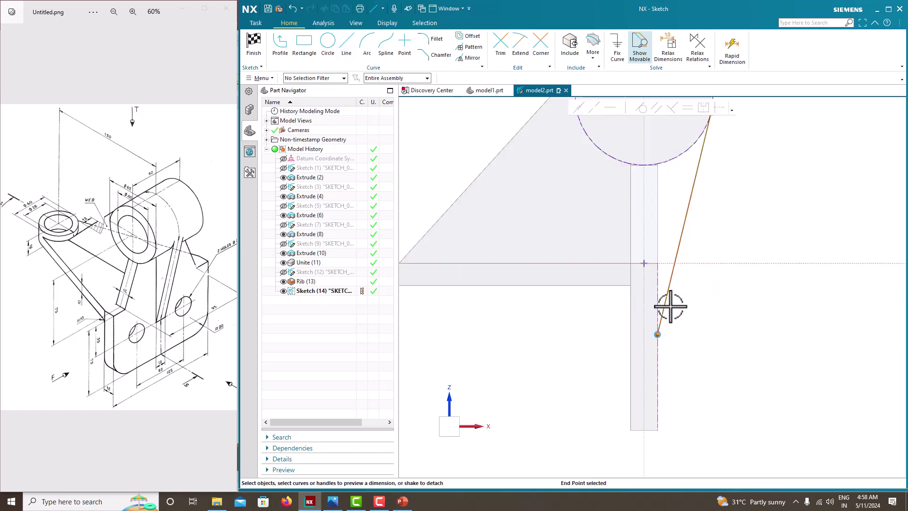
pyautogui.click(701, 263)
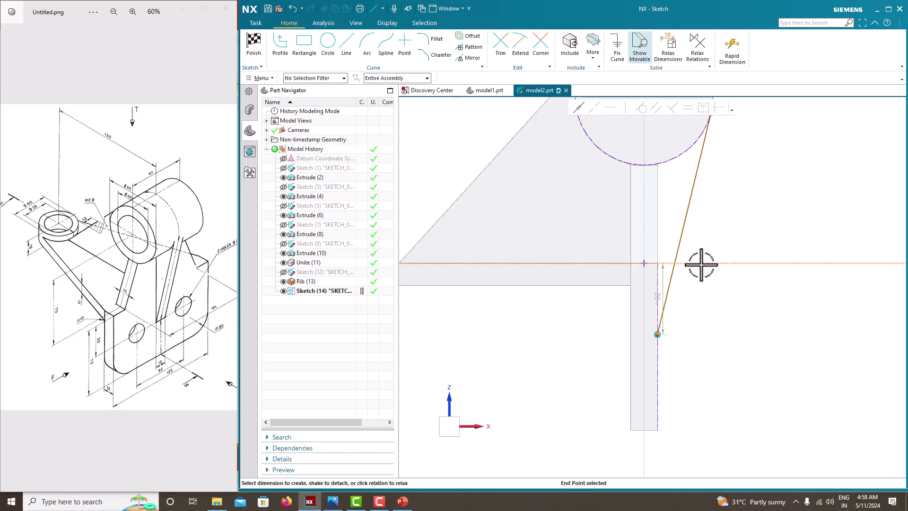
pyautogui.click(662, 302)
pyautogui.write('35')
pyautogui.press('Return')
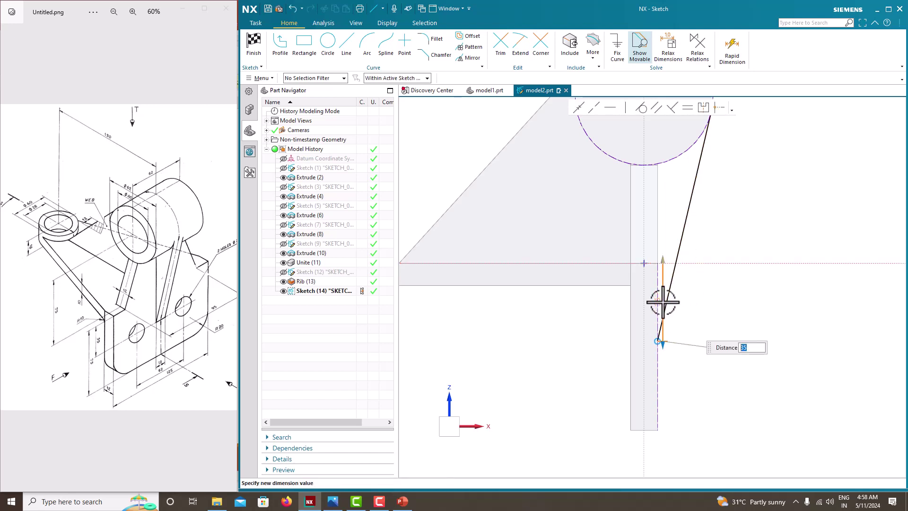
pyautogui.rightClick(759, 213)
pyautogui.click(766, 217)
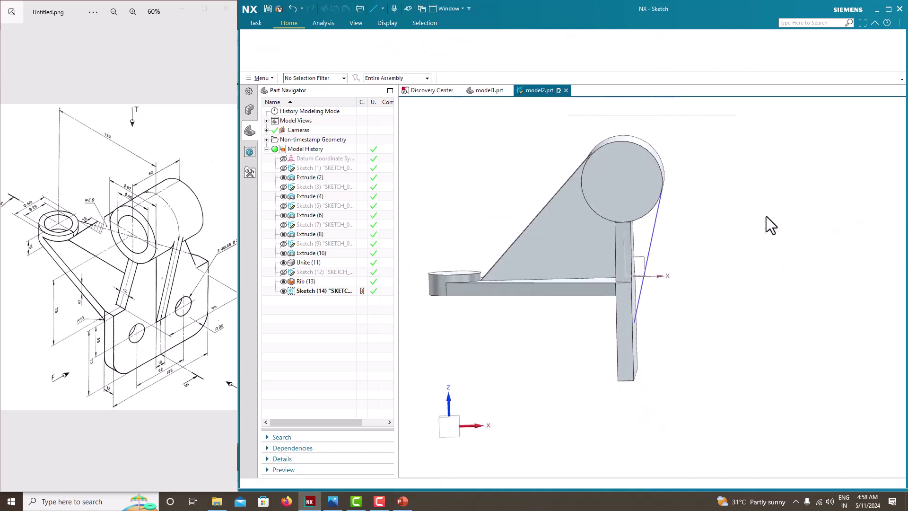
# - Create a symmetric 12 mm thick rib between the large boss and the plate's outer face from the new line, and hide its sketch
pyautogui.click(548, 45)
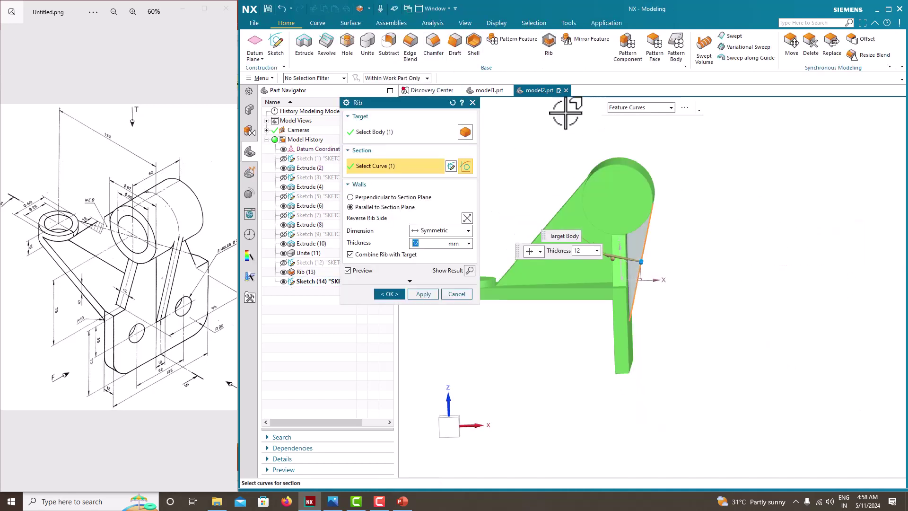
pyautogui.moveTo(561, 108); pyautogui.dragTo(568, 246, button='middle')
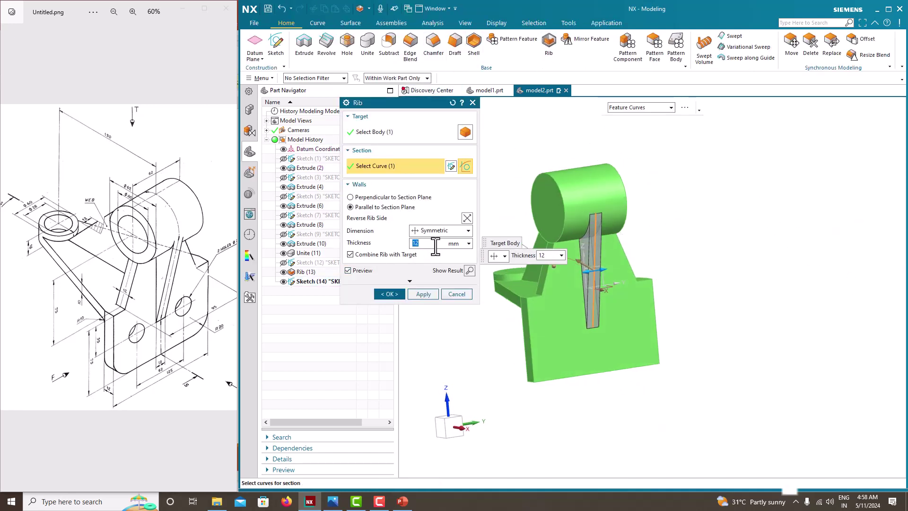
pyautogui.click(388, 294)
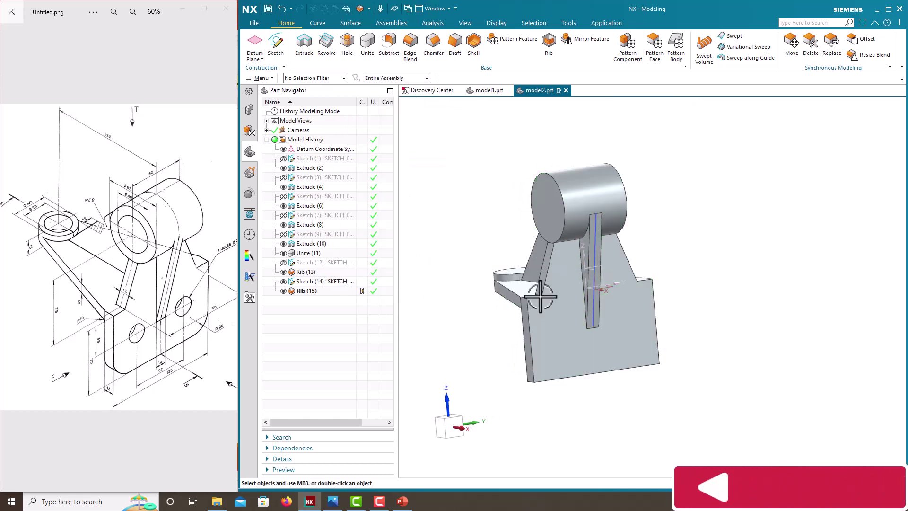
pyautogui.moveTo(426, 303); pyautogui.dragTo(377, 312, button='middle')
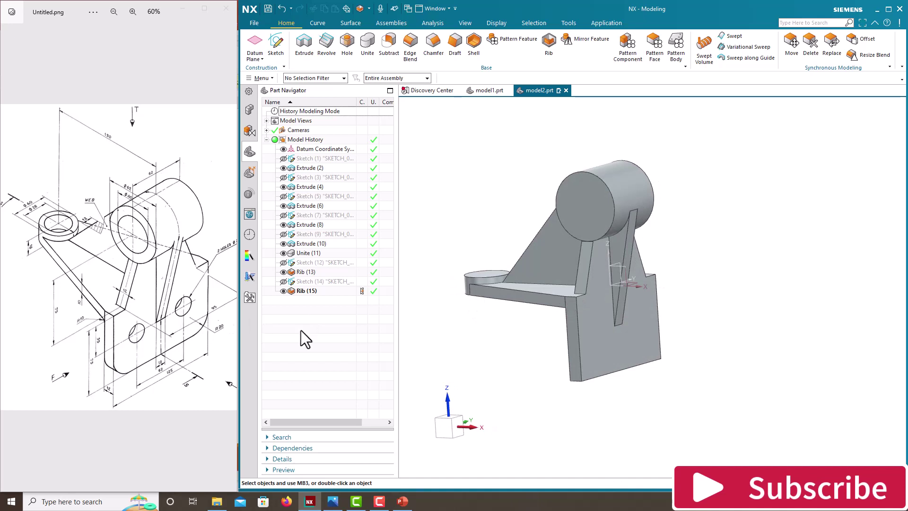
# - Start a new sketch on the outer face of the vertical base plate
pyautogui.moveTo(567, 337); pyautogui.dragTo(516, 324, button='middle')
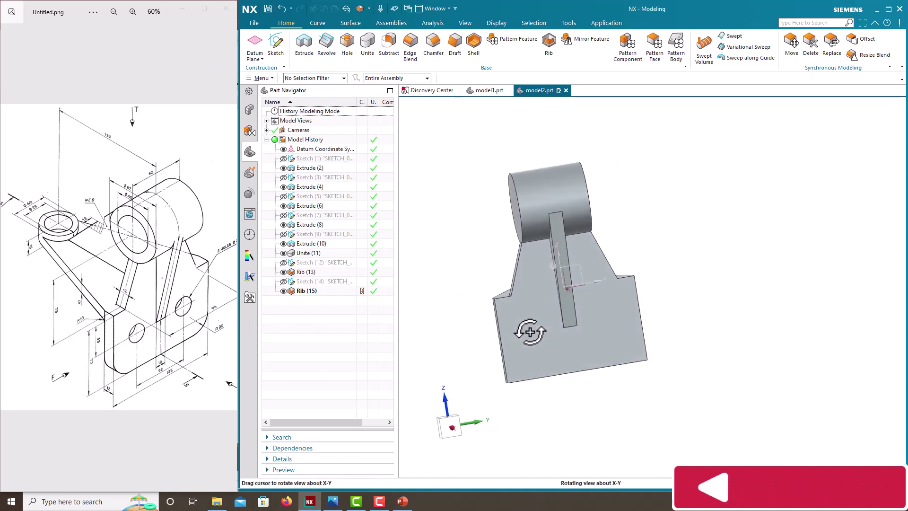
pyautogui.click(283, 50)
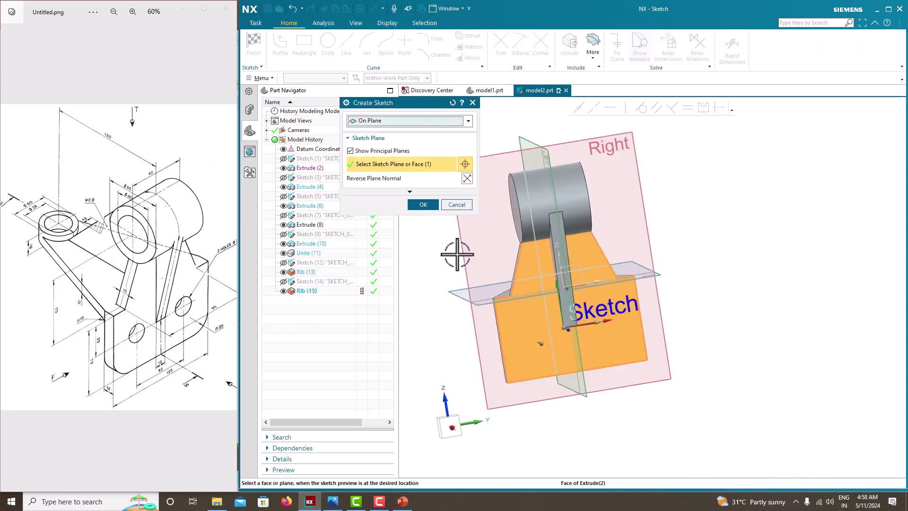
pyautogui.click(428, 204)
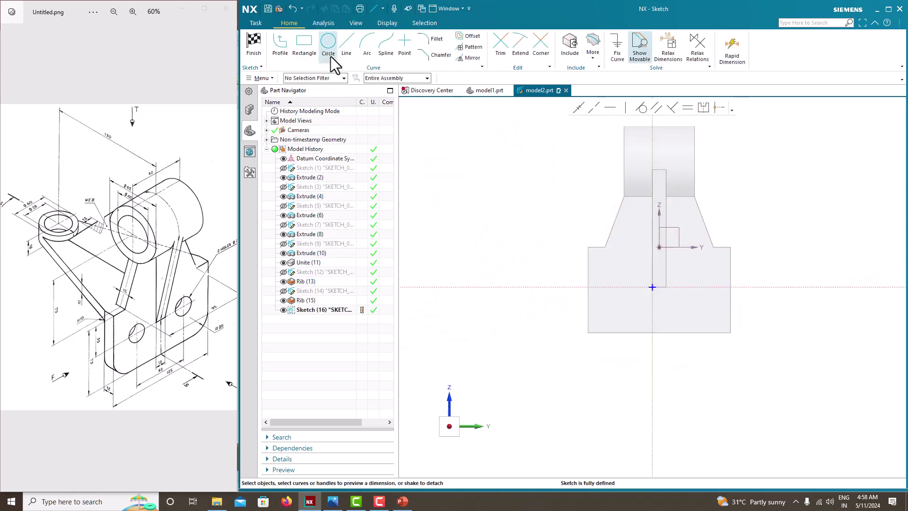
# - Draw two hole circles centred on the horizontal sketch axis on opposite sides of the origin, the first about 53 mm in diameter
pyautogui.click(328, 47)
pyautogui.click(612, 287)
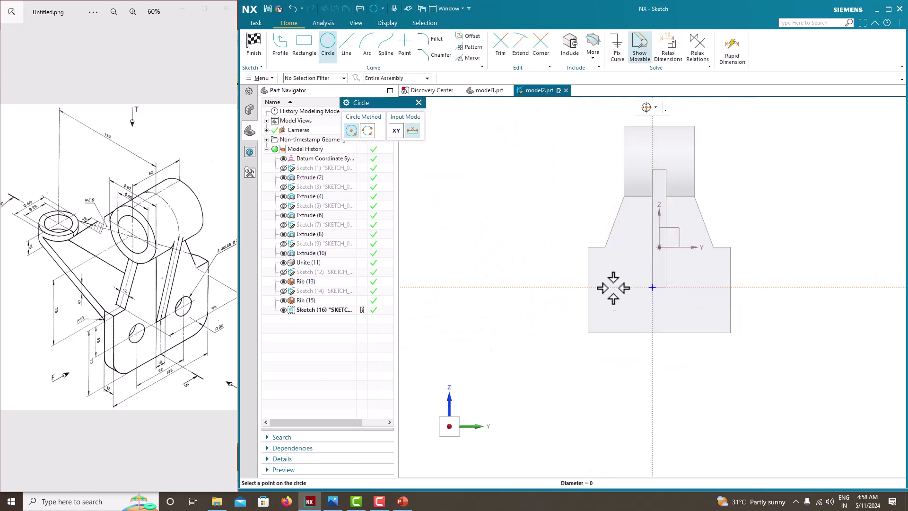
pyautogui.click(615, 316)
pyautogui.press('Escape')
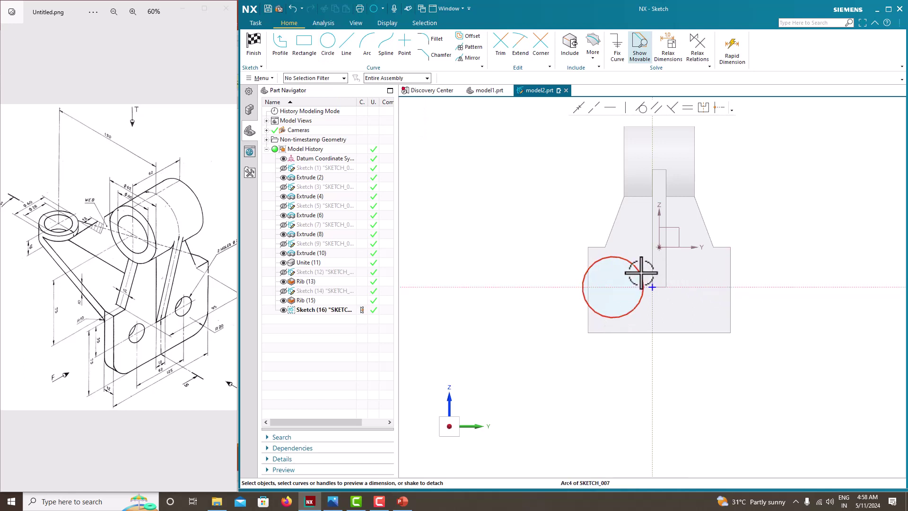
pyautogui.click(325, 56)
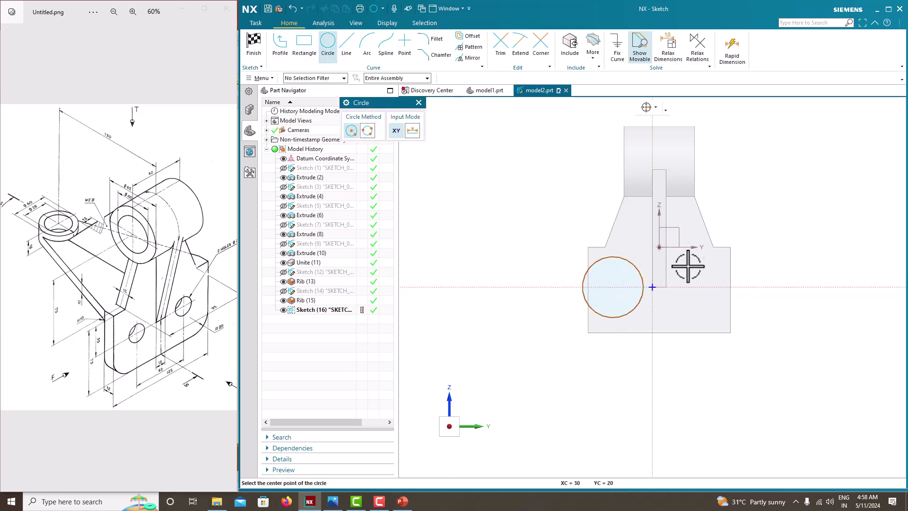
pyautogui.click(700, 287)
pyautogui.click(711, 275)
pyautogui.press('Escape')
# - Apply an equal relation to the two hole circles so that they share the same size
pyautogui.scroll(4, 654, 283)
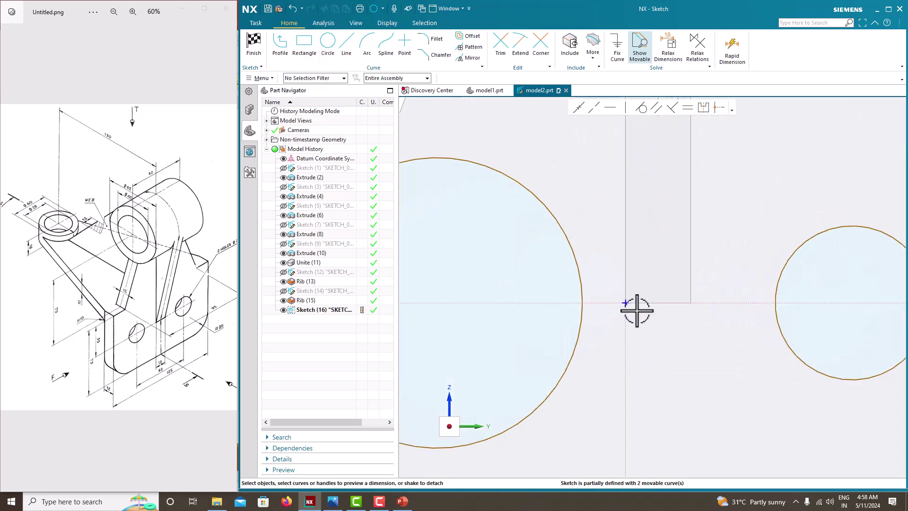
pyautogui.scroll(-3, 685, 307)
pyautogui.click(651, 285)
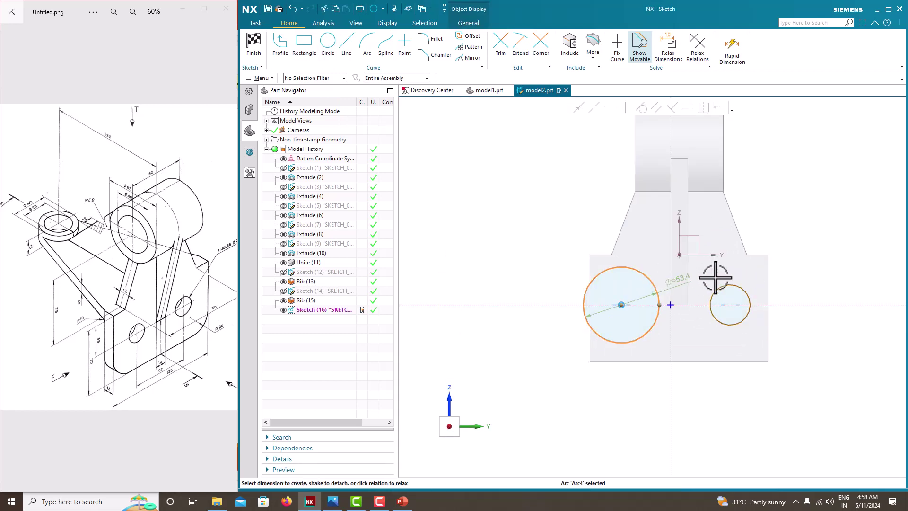
pyautogui.click(735, 288)
pyautogui.click(688, 108)
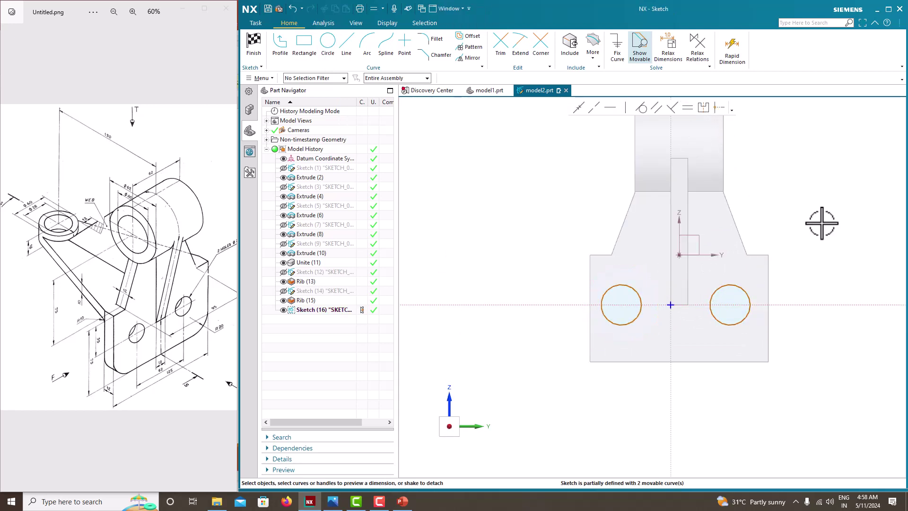
pyautogui.click(621, 305)
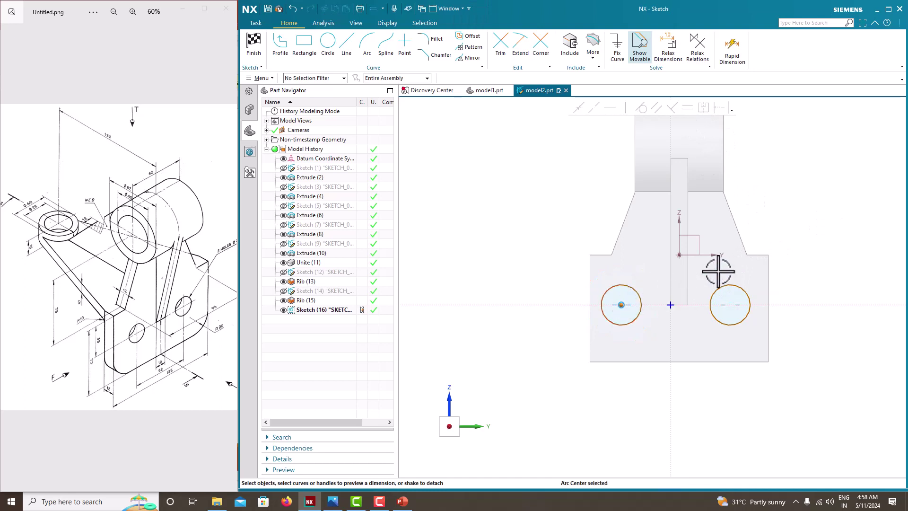
pyautogui.click(729, 304)
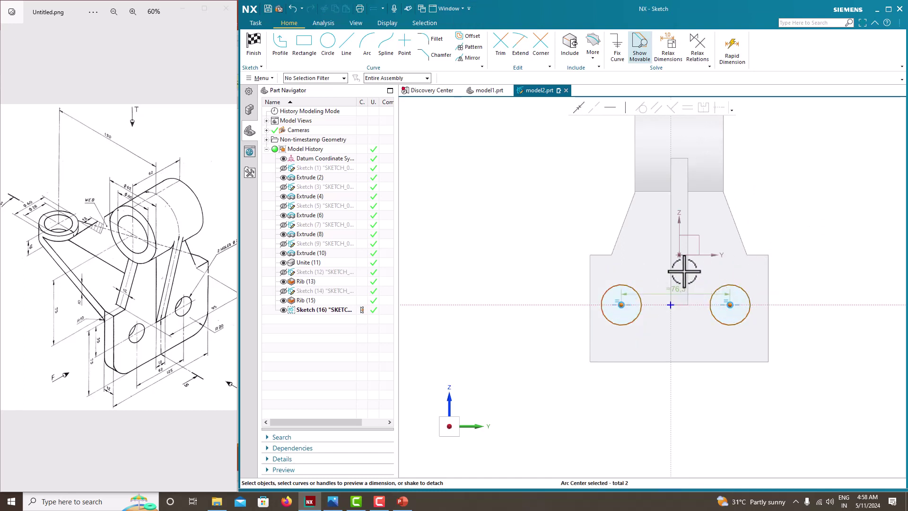
pyautogui.click(671, 260)
pyautogui.press('Escape')
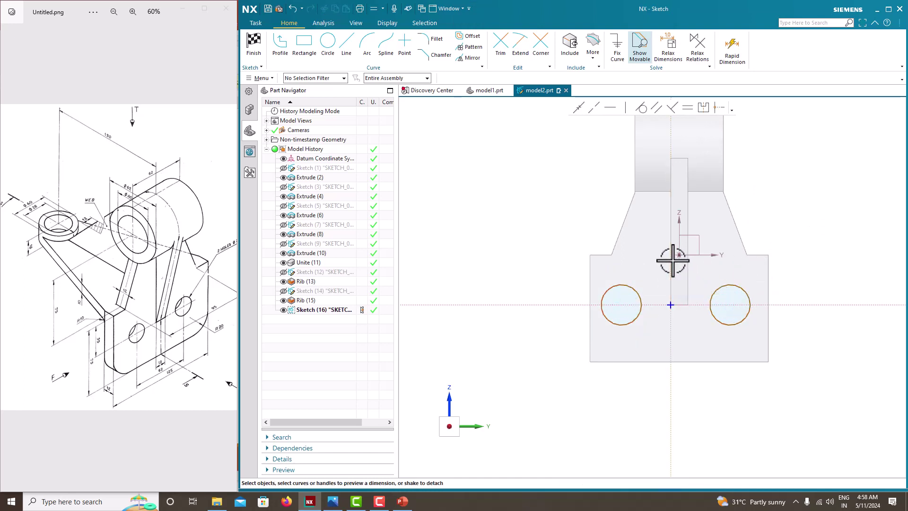
# - Draw a vertical line 75 mm long from the datum origin to the plate's lower edge and convert it to a reference line
pyautogui.scroll(2, 729, 287)
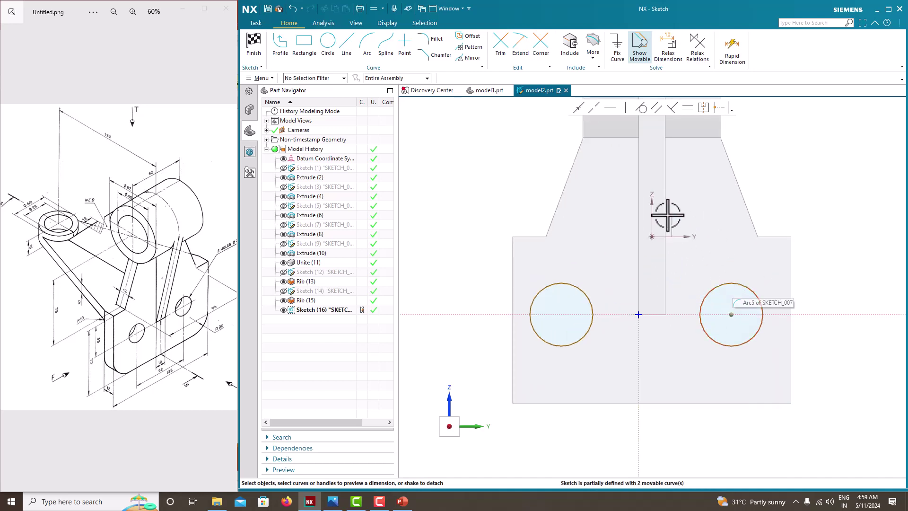
pyautogui.click(347, 47)
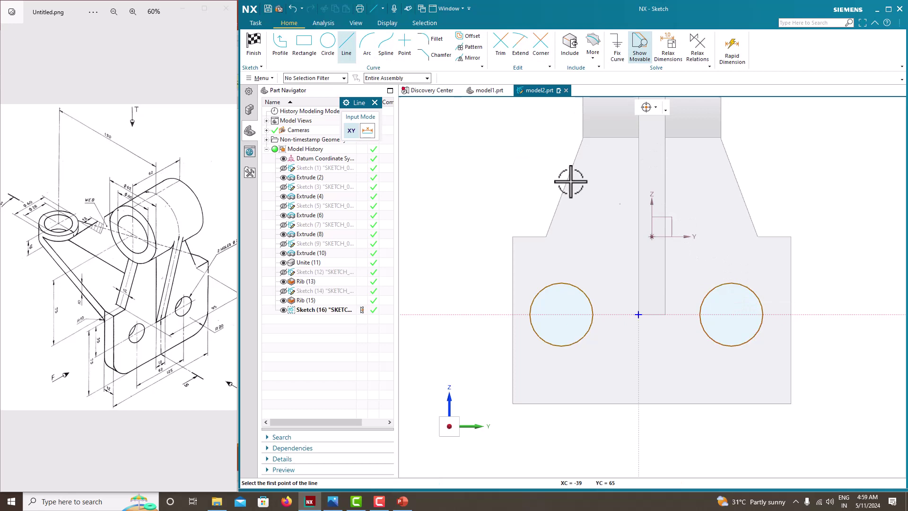
pyautogui.click(651, 237)
pyautogui.click(652, 401)
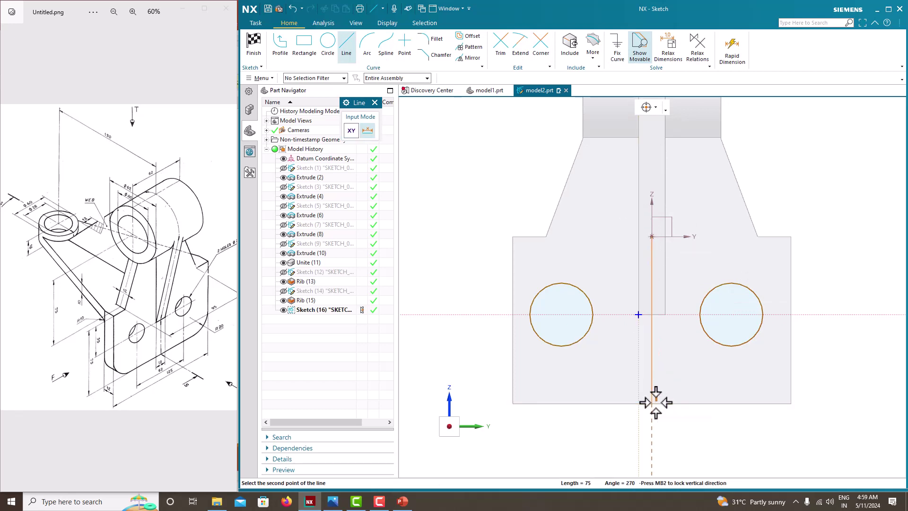
pyautogui.press('Escape')
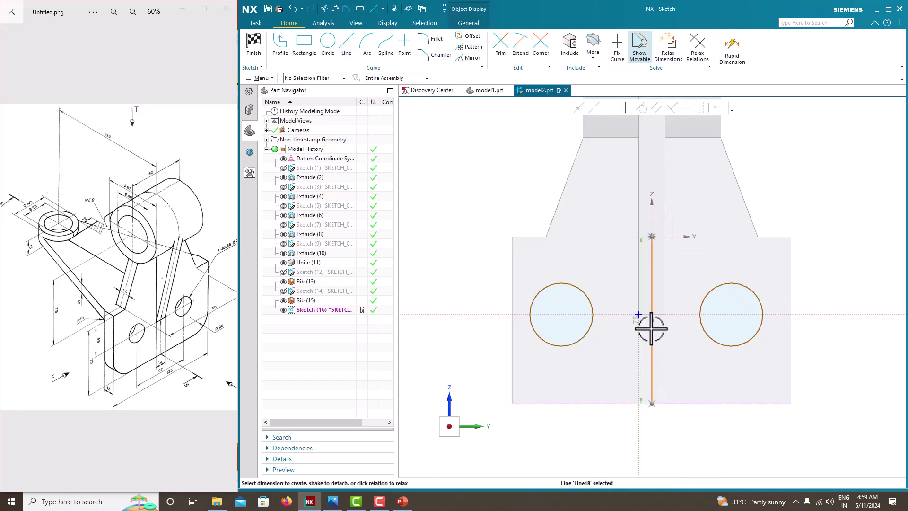
pyautogui.click(652, 339)
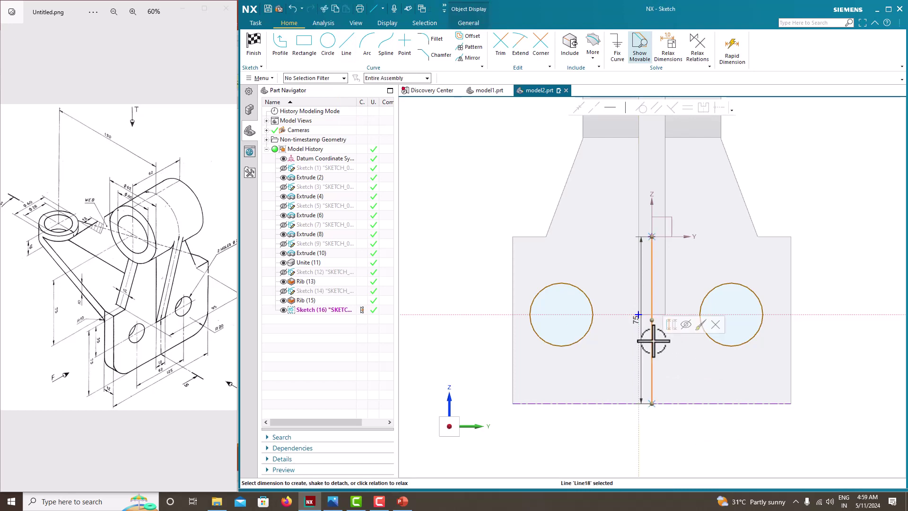
pyautogui.click(683, 325)
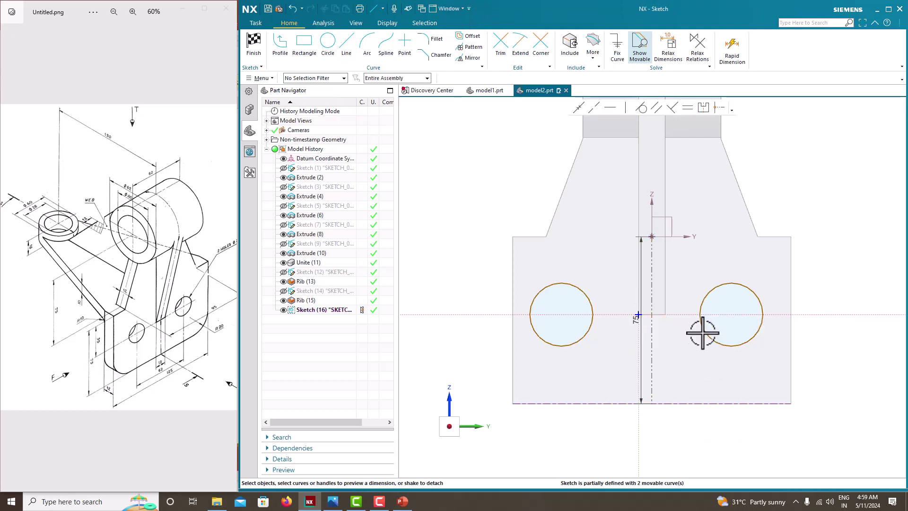
# - Make the centres of the two hole circles symmetric about the vertical reference line
pyautogui.click(703, 324)
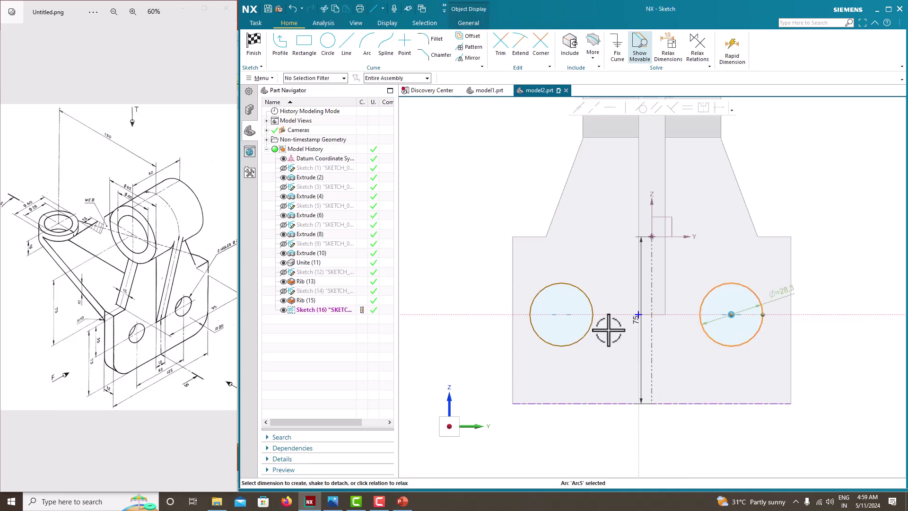
pyautogui.click(768, 339)
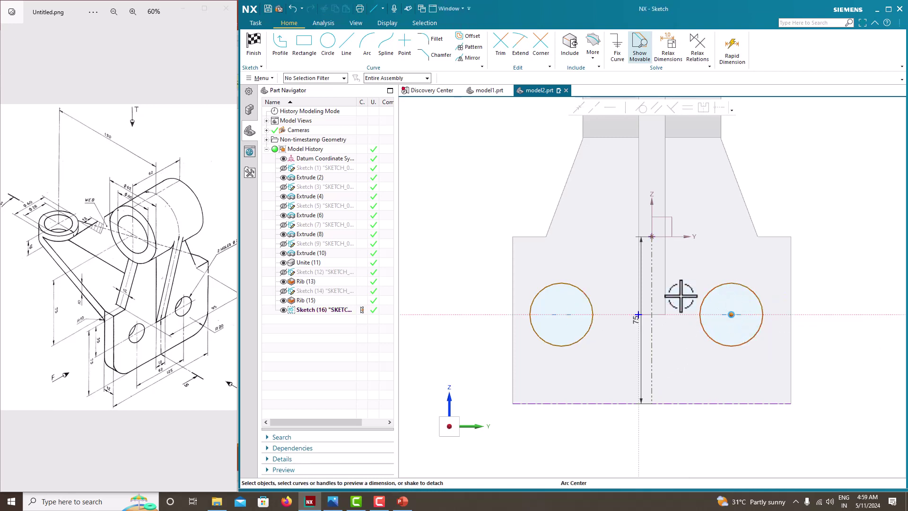
pyautogui.click(560, 315)
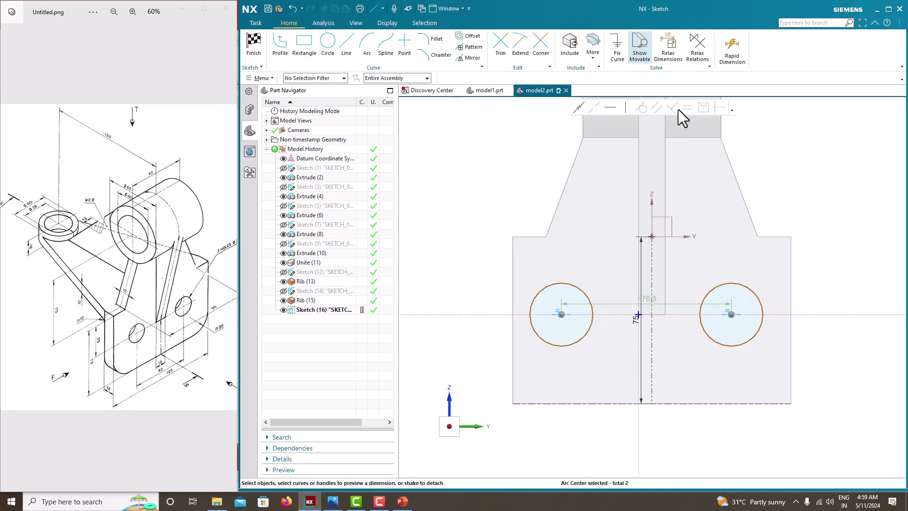
pyautogui.click(655, 255)
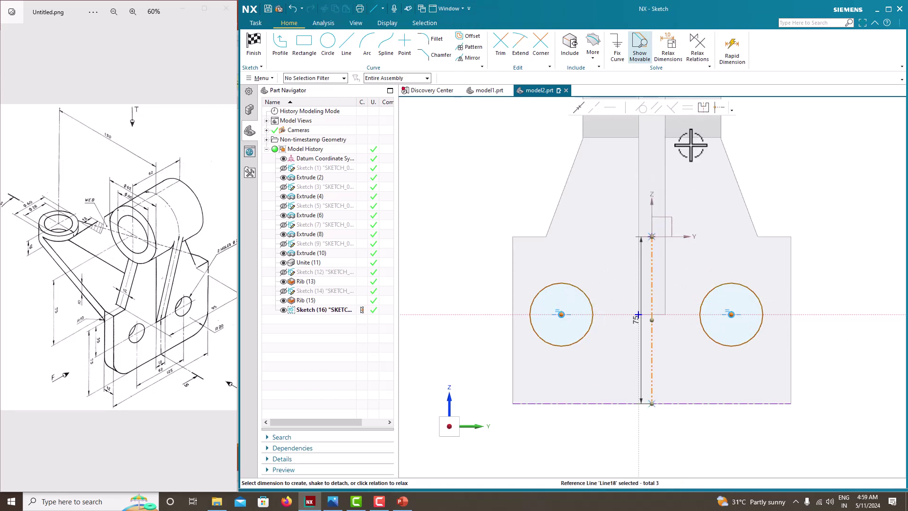
pyautogui.click(703, 108)
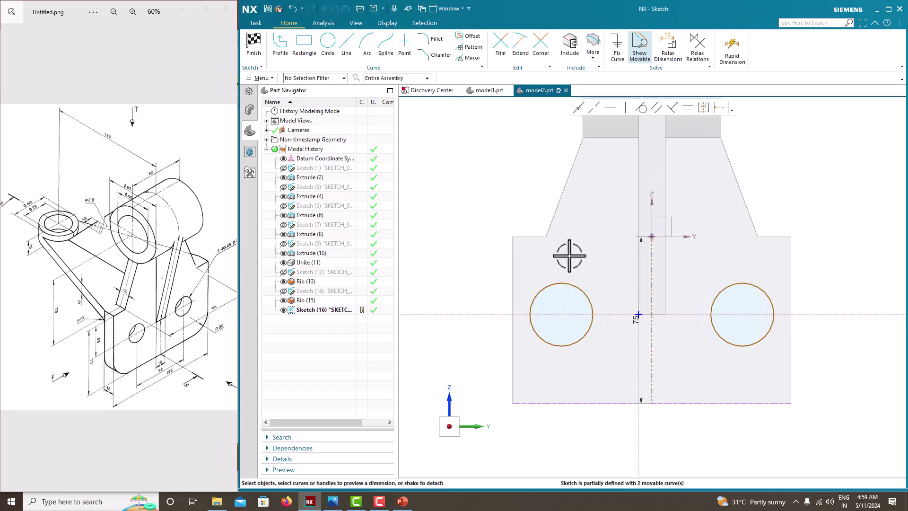
# - Dimension the left hole circle with a diameter of 20 mm, matching the reference drawing
pyautogui.click(588, 294)
pyautogui.click(615, 294)
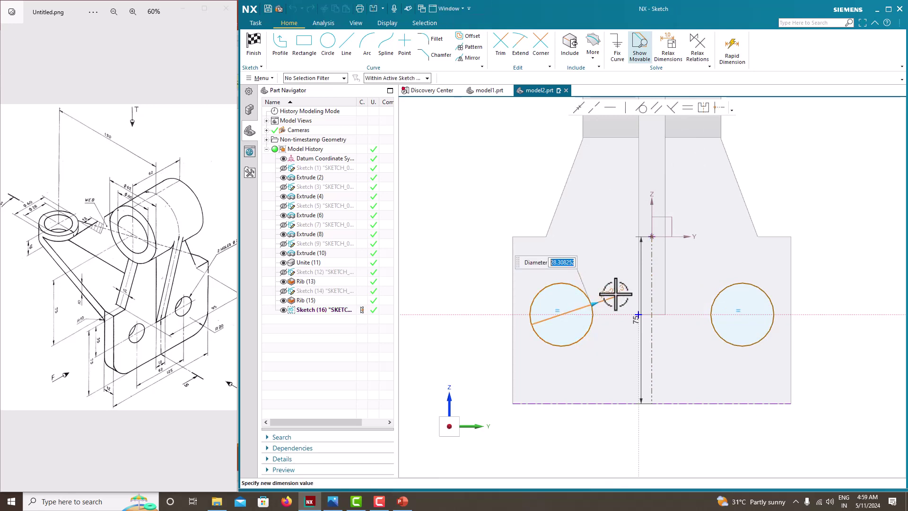
pyautogui.moveTo(173, 300); pyautogui.dragTo(129, 300)
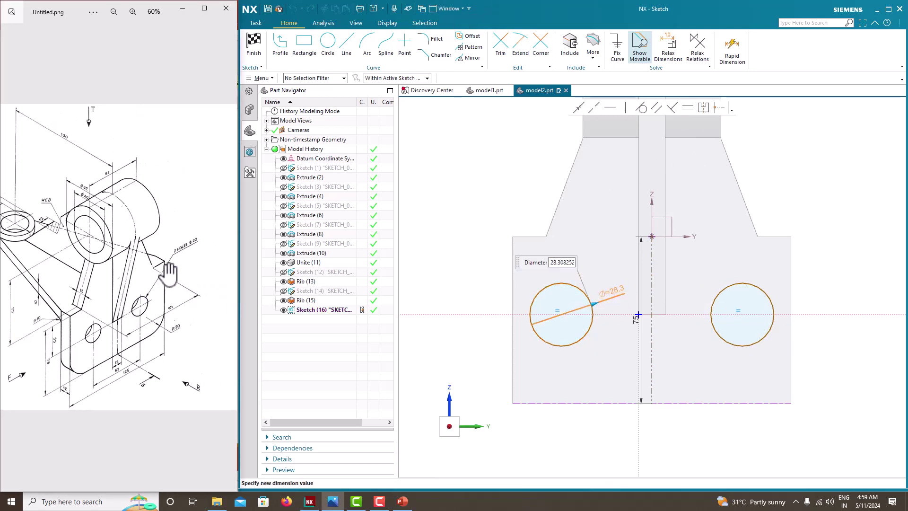
pyautogui.click(564, 261)
pyautogui.write('2')
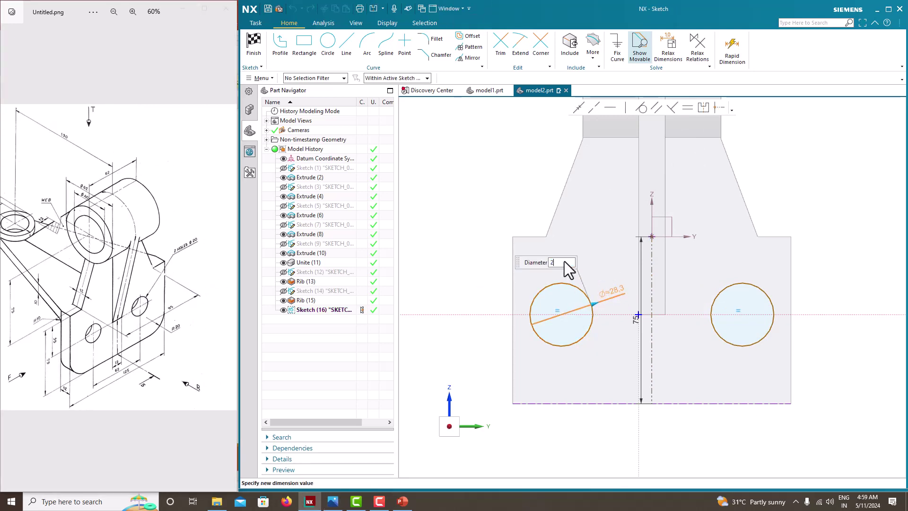
pyautogui.write('0')
pyautogui.press('Return')
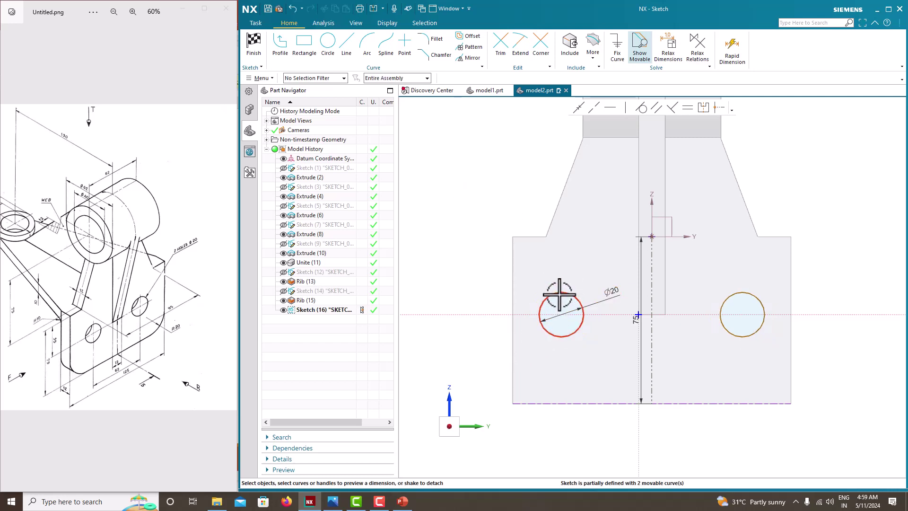
# - Dimension the horizontal distance between the two hole centres as 62 mm
pyautogui.click(561, 315)
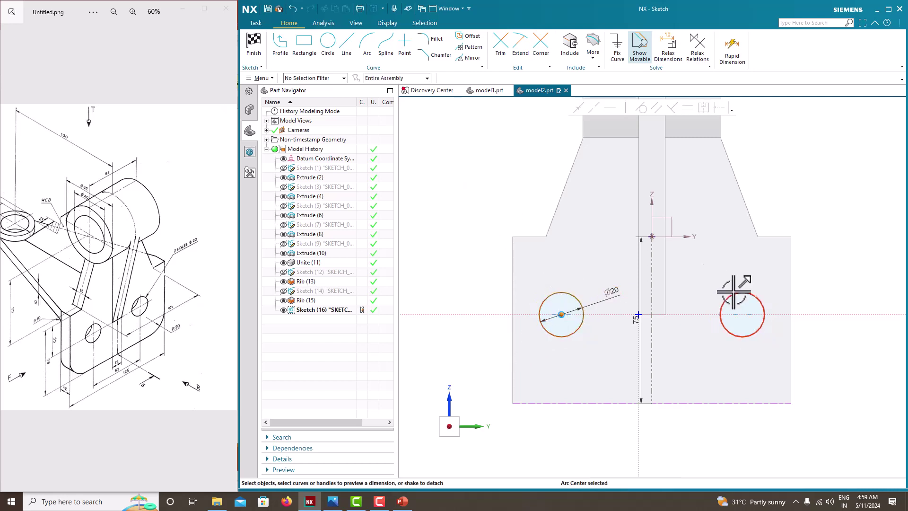
pyautogui.click(741, 314)
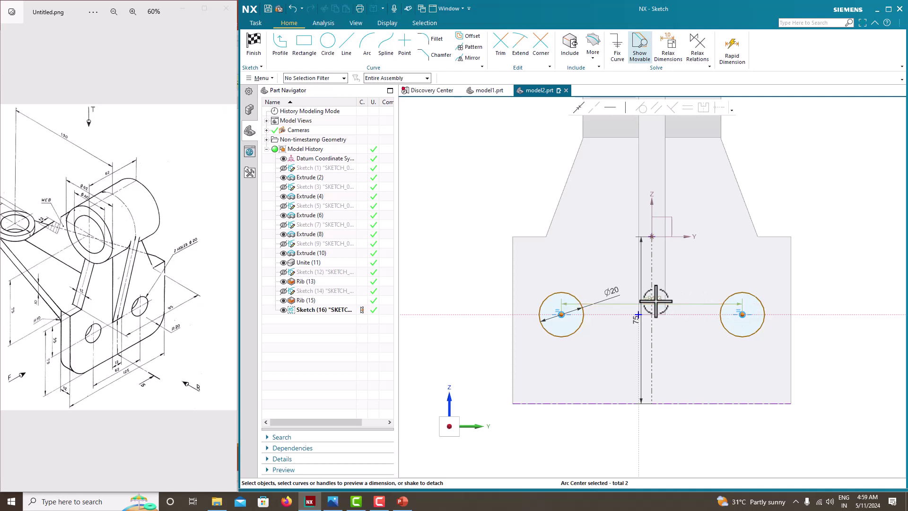
pyautogui.click(655, 302)
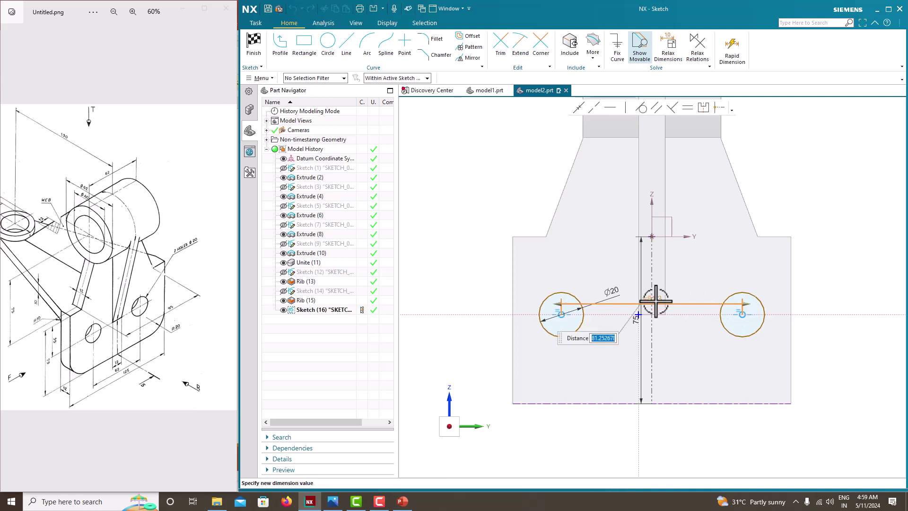
pyautogui.write('62')
pyautogui.press('Return')
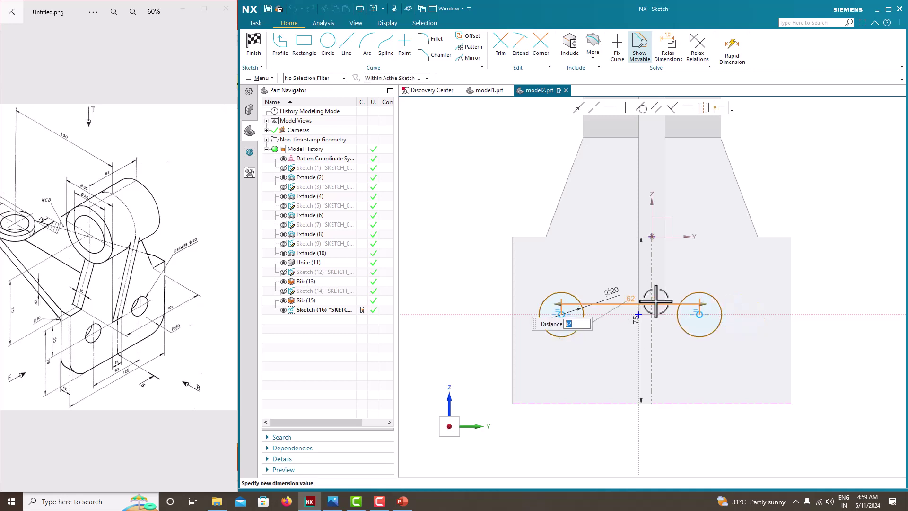
pyautogui.press('Escape')
# - Apply Make Symmetric with the right hole's centre as motion point, the left hole's centre as stationary point and the reference line as symmetry line
pyautogui.scroll(2, 659, 274)
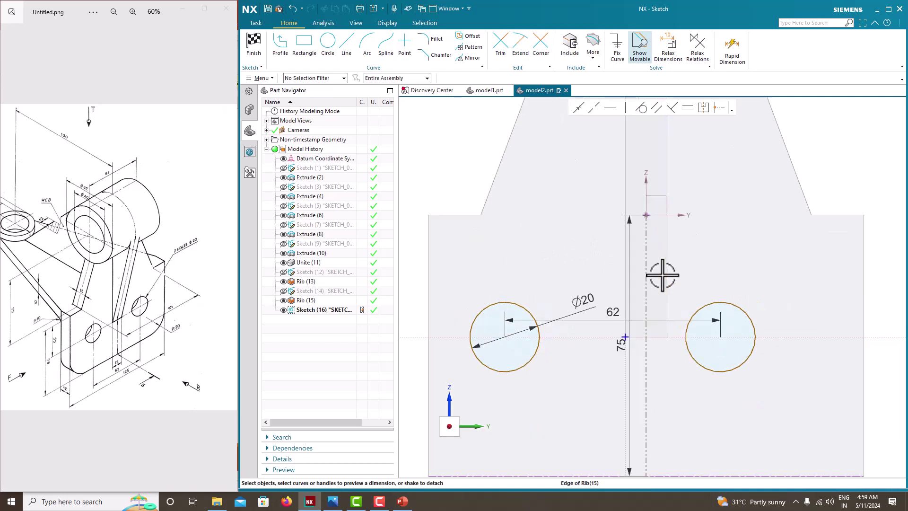
pyautogui.scroll(-1, 712, 331)
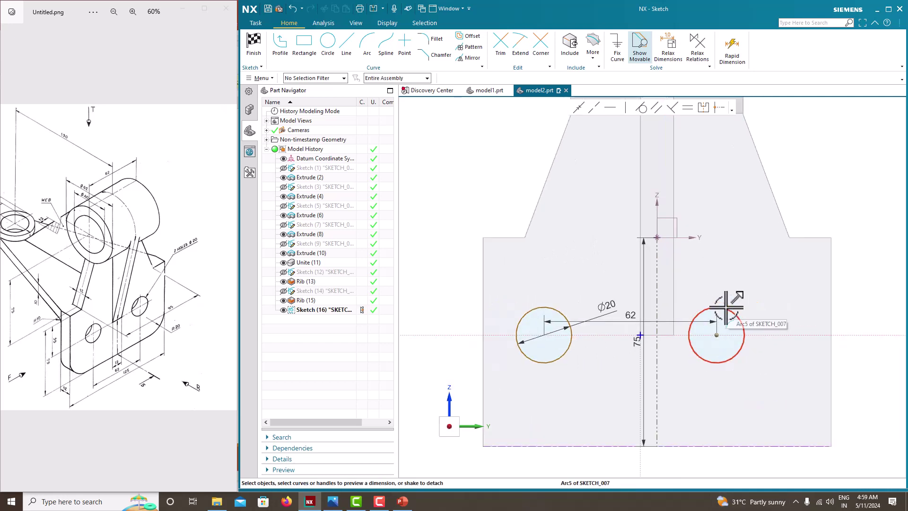
pyautogui.click(704, 108)
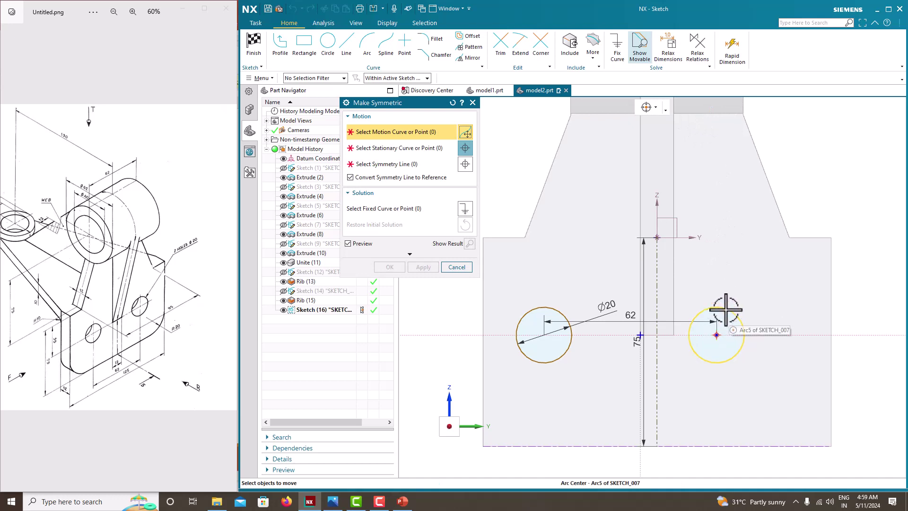
pyautogui.click(717, 335)
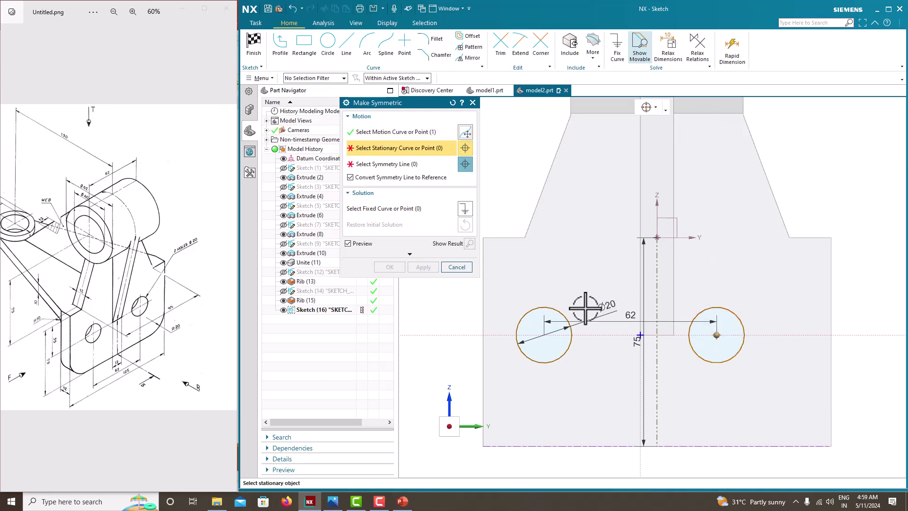
pyautogui.click(544, 335)
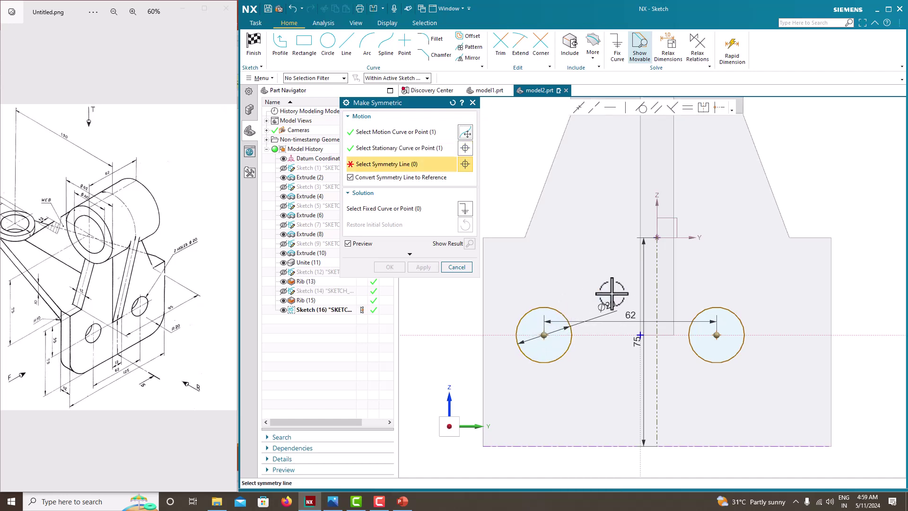
pyautogui.click(657, 284)
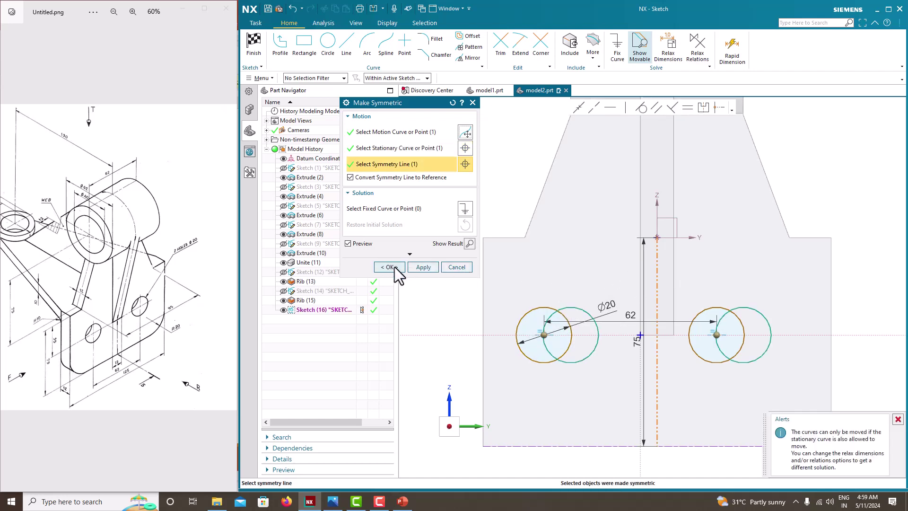
pyautogui.click(390, 267)
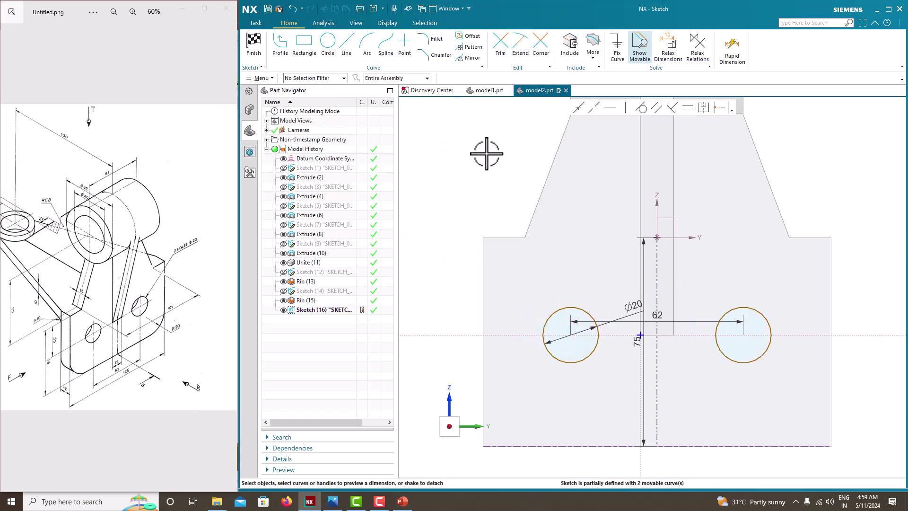
# - Place the 62 mm dimension below the holes and the diameter dimension above the left hole, and finish the sketch
pyautogui.moveTo(668, 321); pyautogui.dragTo(665, 374)
pyautogui.moveTo(629, 310); pyautogui.dragTo(581, 276)
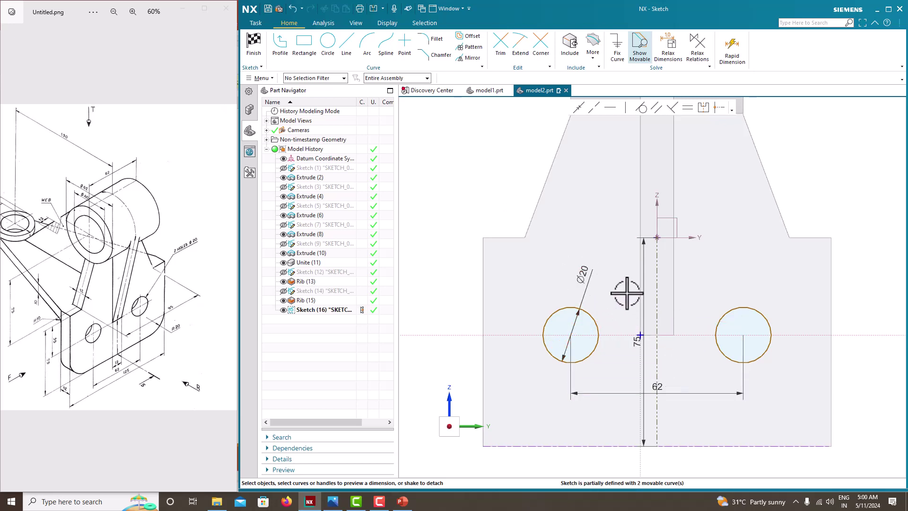
pyautogui.click(657, 307)
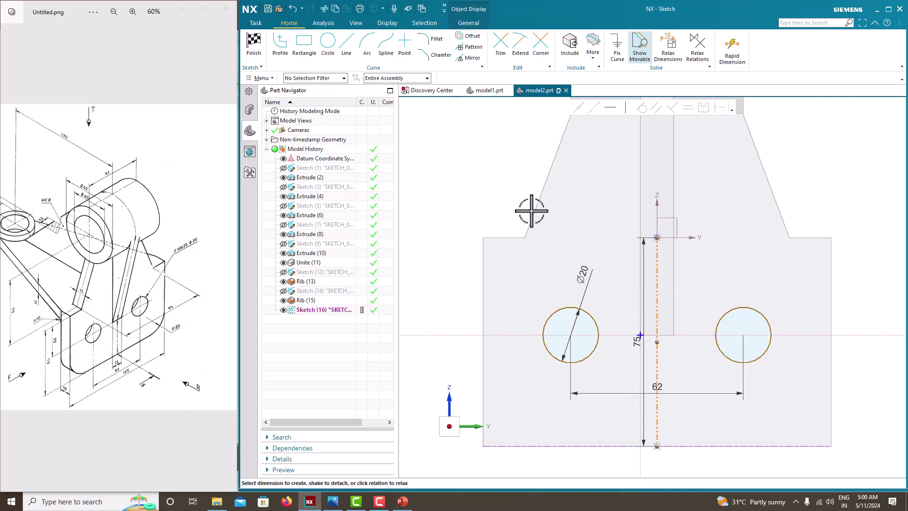
pyautogui.rightClick(492, 182)
pyautogui.click(504, 186)
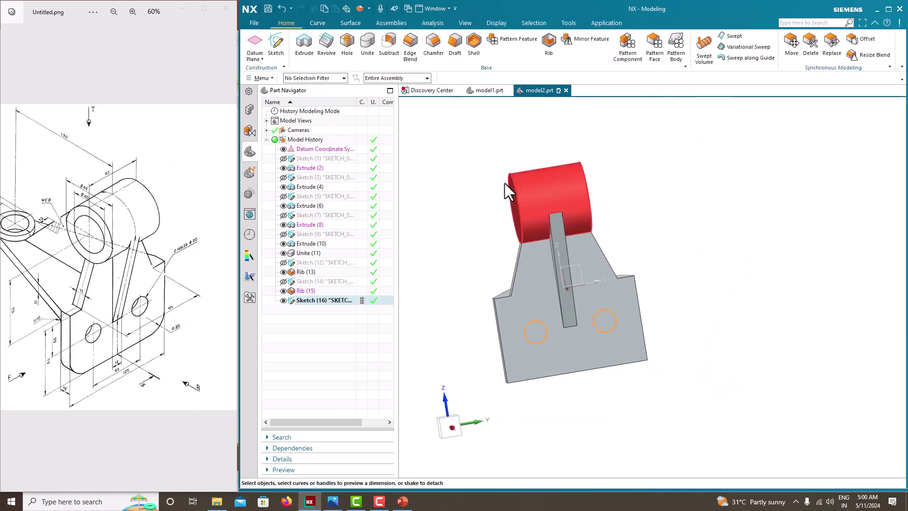
# - Start an extrude of the two hole circles 60 mm toward the plate, with its Boolean set to Subtract
pyautogui.rightClick(486, 152)
pyautogui.click(304, 41)
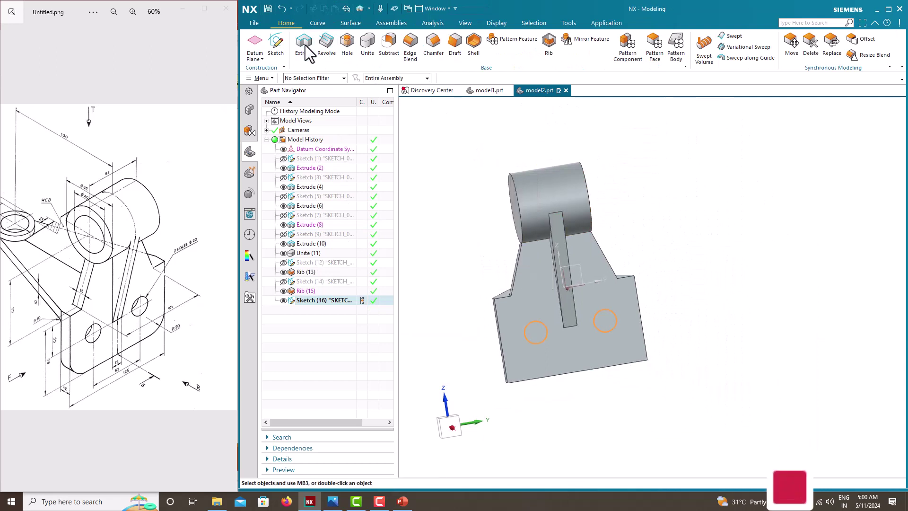
pyautogui.moveTo(584, 326)
pyautogui.mouseDown(button='middle')
pyautogui.moveTo(573, 324)
pyautogui.moveTo(624, 336)
pyautogui.mouseUp(button='middle')
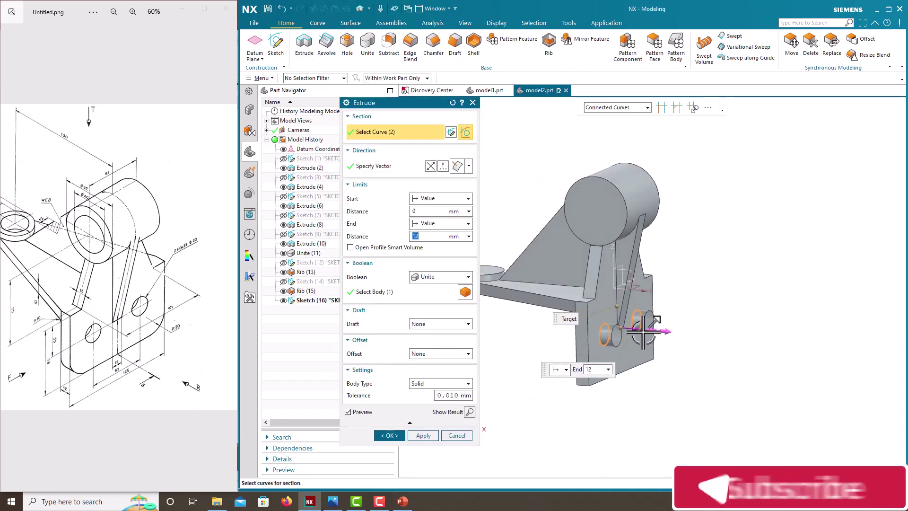
pyautogui.moveTo(634, 323); pyautogui.dragTo(557, 323)
pyautogui.click(434, 279)
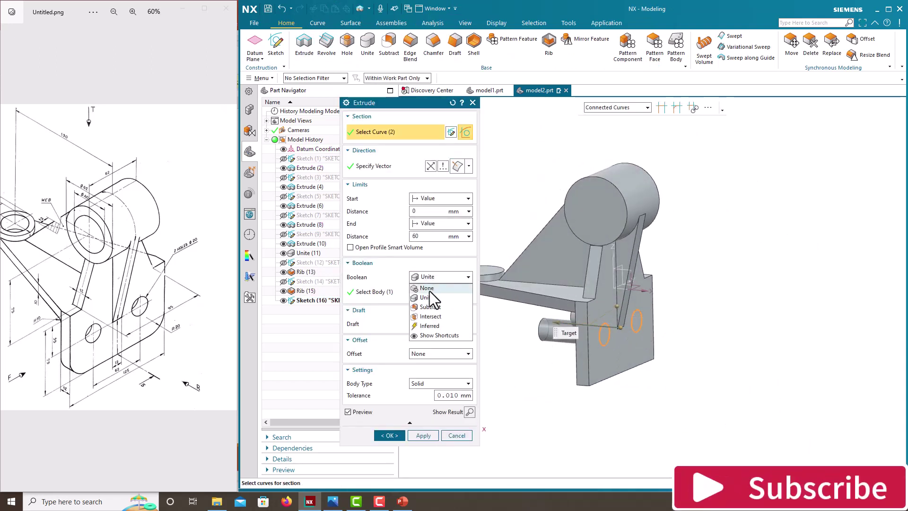
pyautogui.click(430, 307)
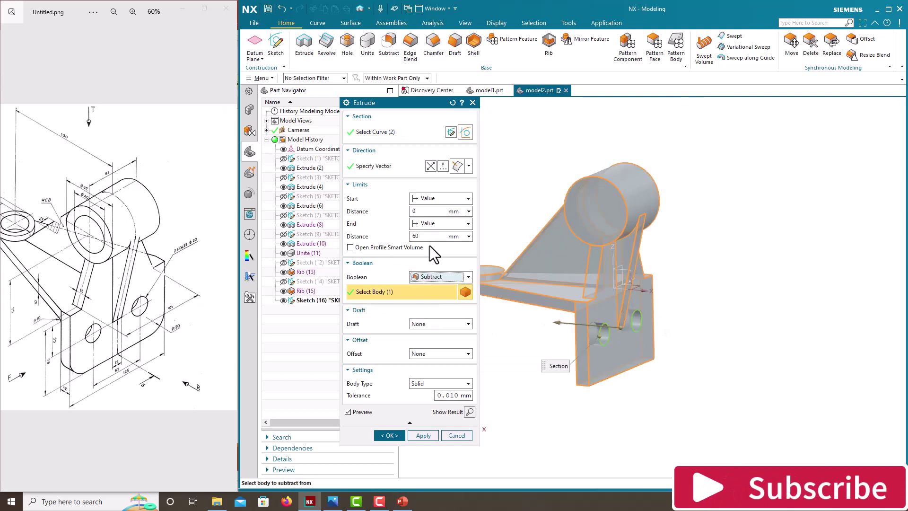
# - Set the hole extrude's end limit to Until Next, complete the cut through the plate and hide the hole sketch
pyautogui.click(431, 224)
pyautogui.click(431, 263)
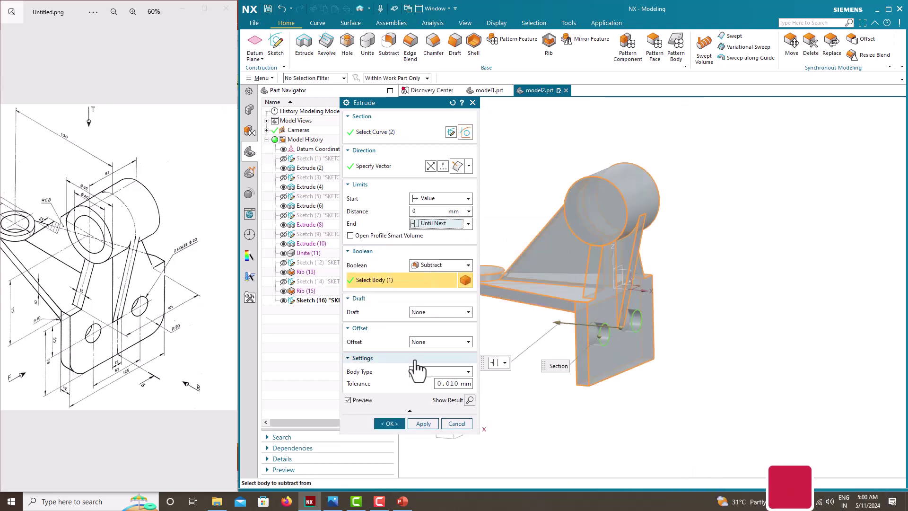
pyautogui.click(389, 423)
pyautogui.moveTo(583, 360); pyautogui.dragTo(545, 326, button='middle')
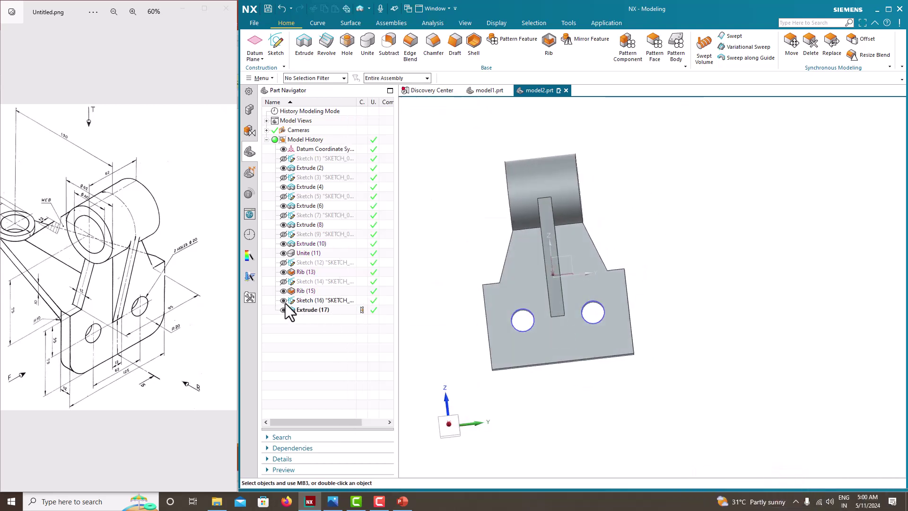
pyautogui.moveTo(457, 316); pyautogui.dragTo(494, 330, button='middle')
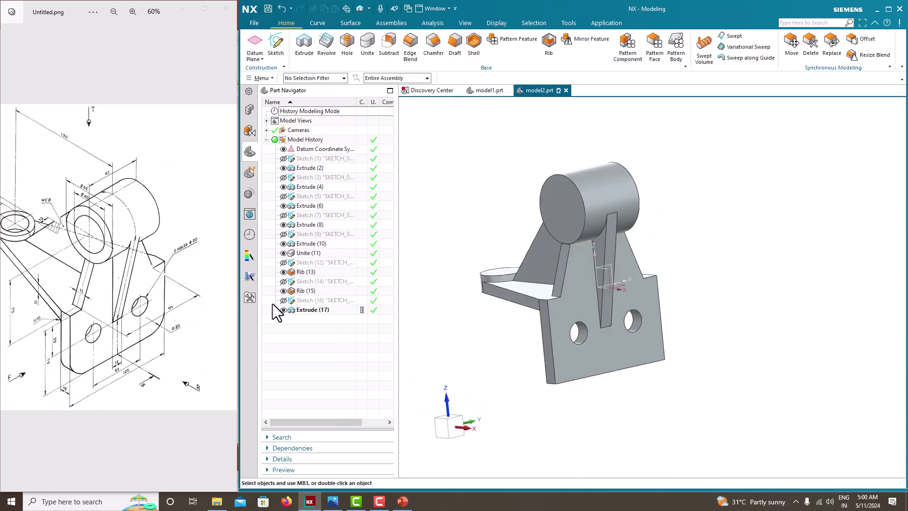
# - Apply a 20 mm circular edge blend to the two lower corner edges of the base plate
pyautogui.click(411, 59)
pyautogui.moveTo(506, 324); pyautogui.dragTo(521, 395, button='middle')
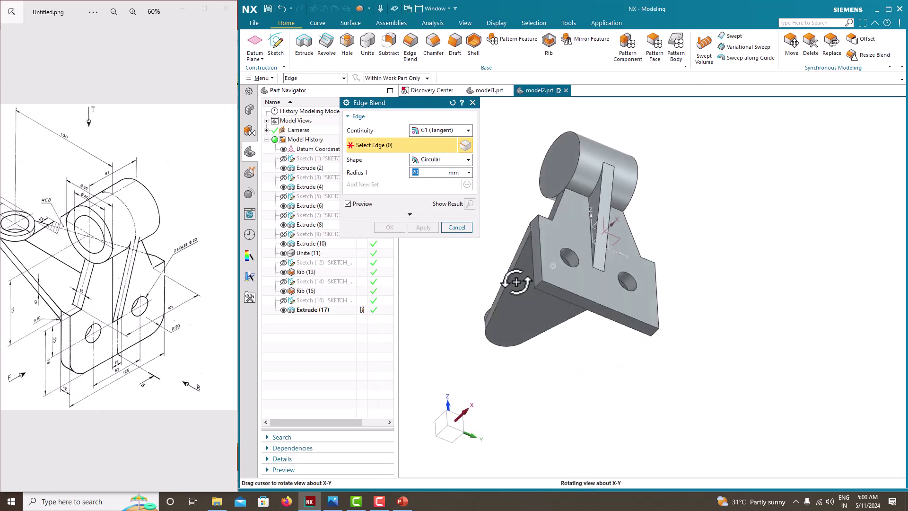
pyautogui.scroll(-5, 526, 264)
pyautogui.click(553, 274)
pyautogui.scroll(-2, 567, 288)
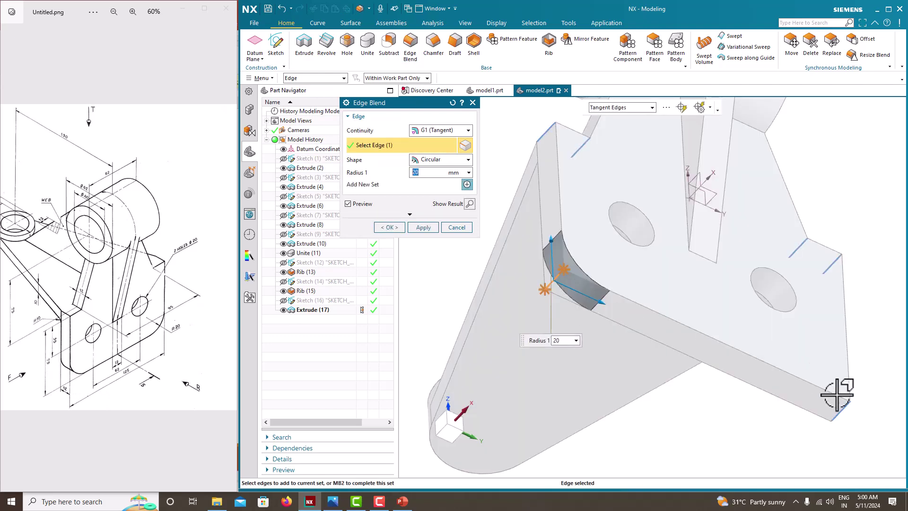
pyautogui.click(842, 414)
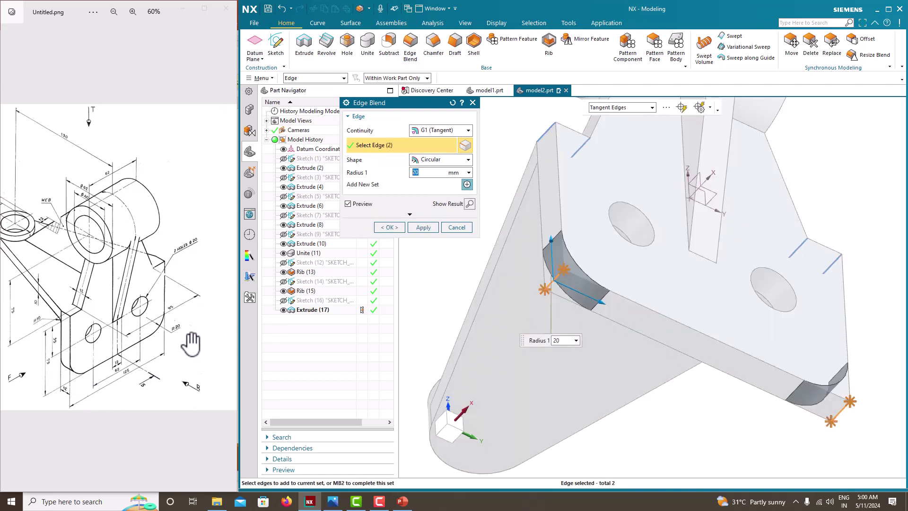
pyautogui.scroll(3, 191, 343)
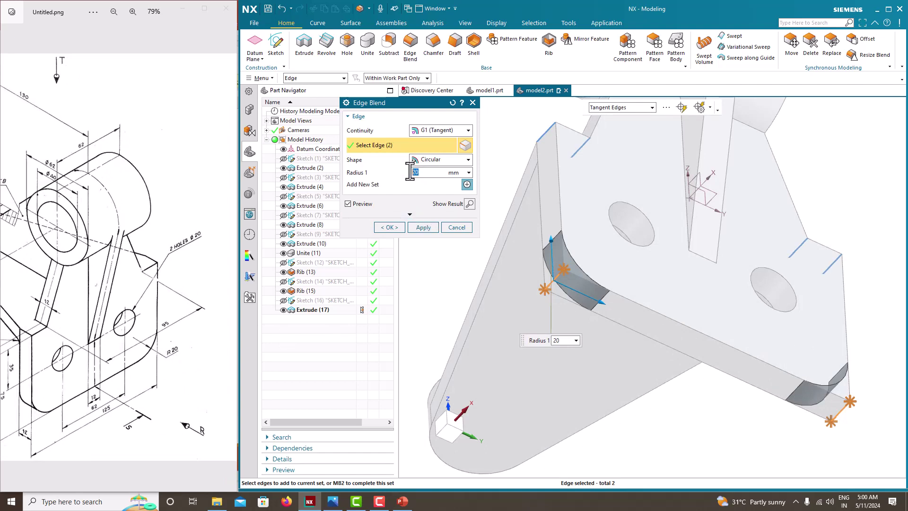
pyautogui.click(389, 227)
# - Cut a simple 40 mm diameter hole, Until Next, centred on the front face of the large cylinder
pyautogui.scroll(5, 585, 334)
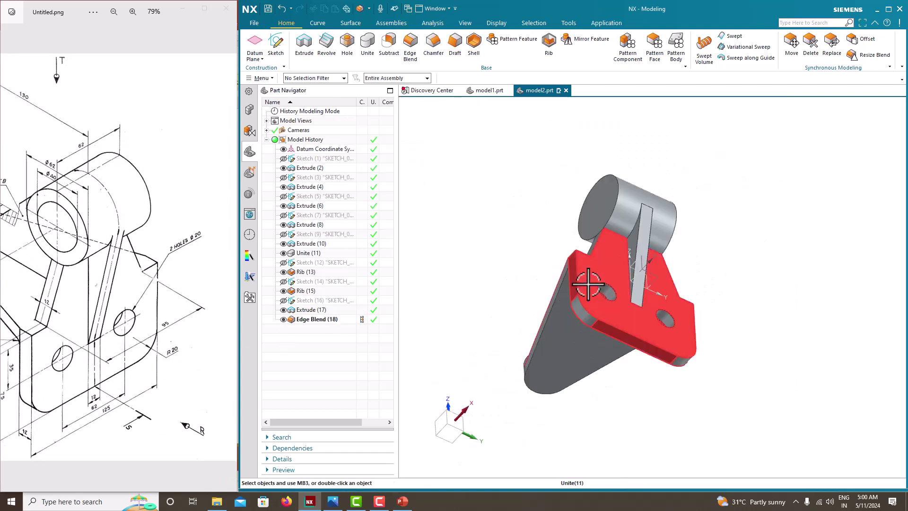
pyautogui.moveTo(587, 284); pyautogui.dragTo(608, 269, button='middle')
pyautogui.scroll(-3, 42, 319)
pyautogui.moveTo(44, 319)
pyautogui.mouseDown()
pyautogui.moveTo(36, 259)
pyautogui.moveTo(104, 265)
pyautogui.mouseUp()
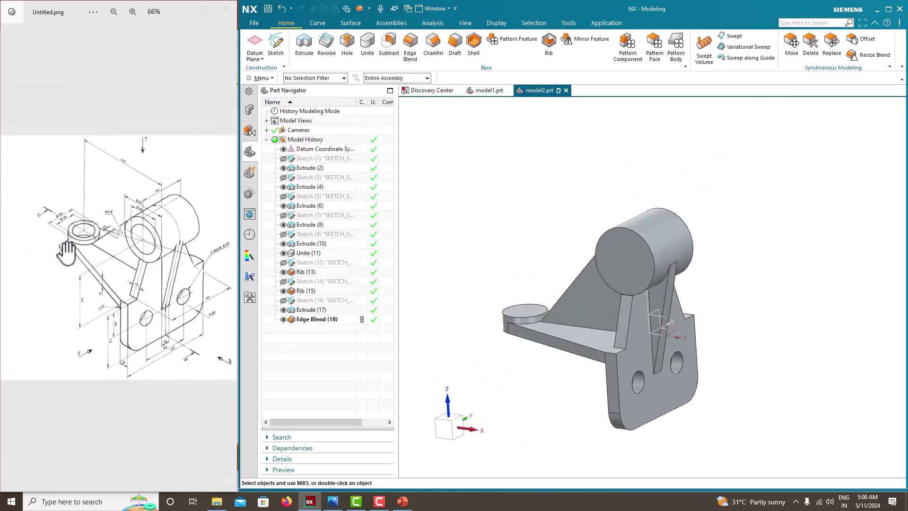
pyautogui.scroll(2, 104, 265)
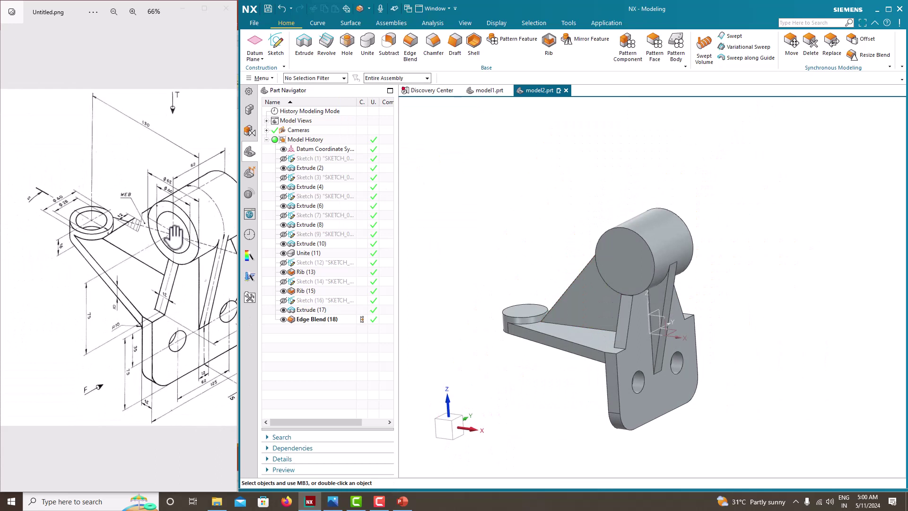
pyautogui.click(348, 53)
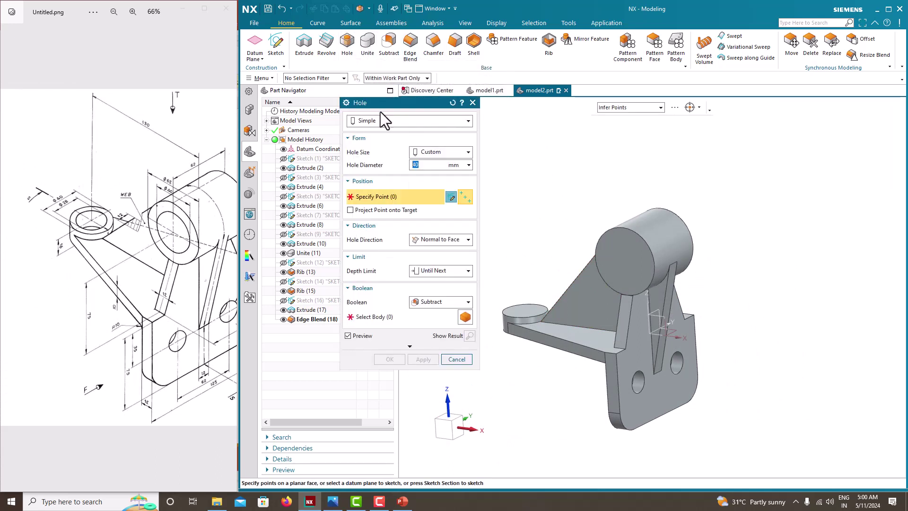
pyautogui.scroll(-4, 583, 260)
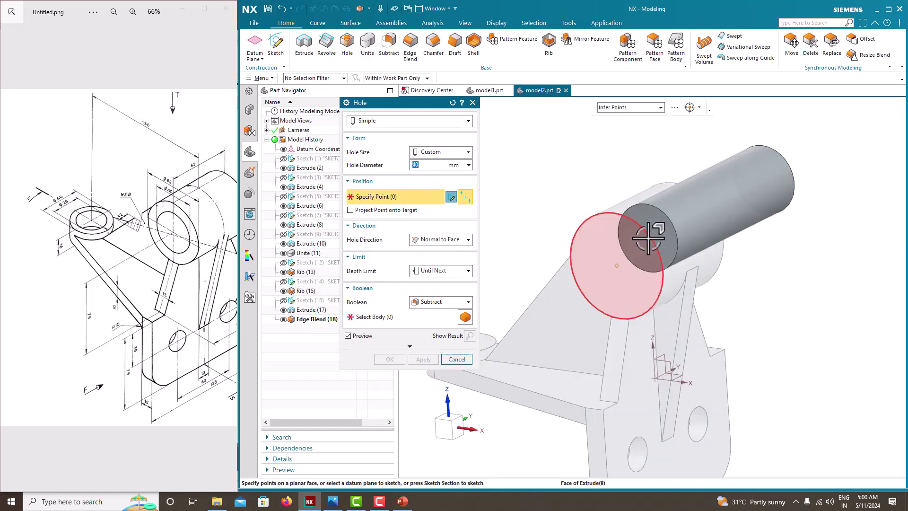
pyautogui.click(647, 234)
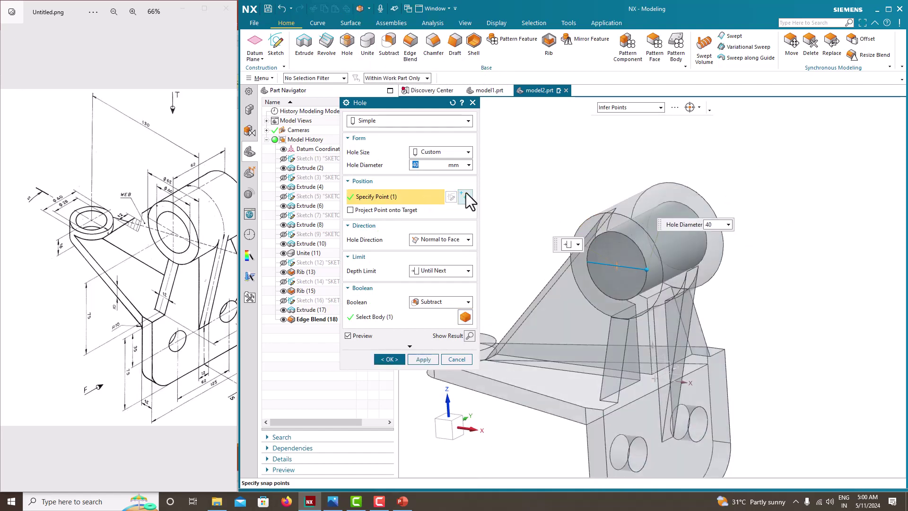
pyautogui.click(422, 358)
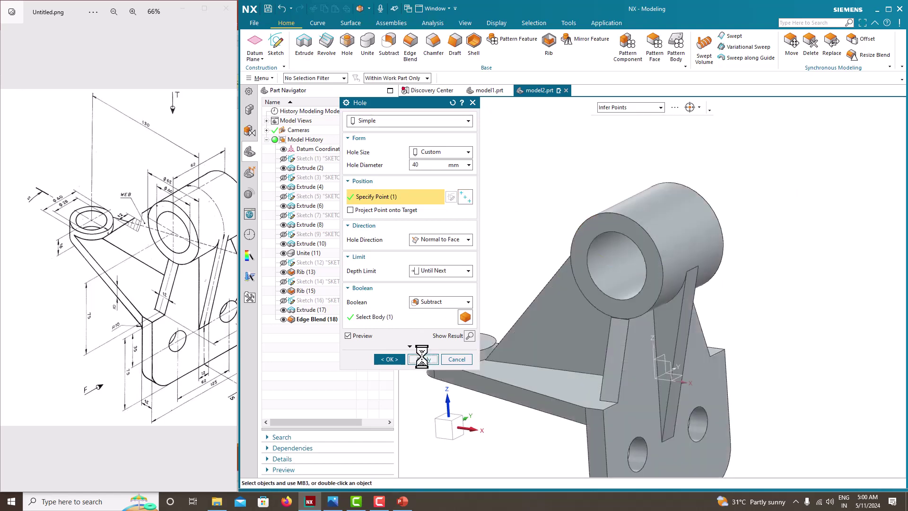
# - Cut a simple 28 mm diameter hole, Until Next, centred on the top face of the small round boss
pyautogui.scroll(-5, 627, 340)
pyautogui.scroll(8, 549, 349)
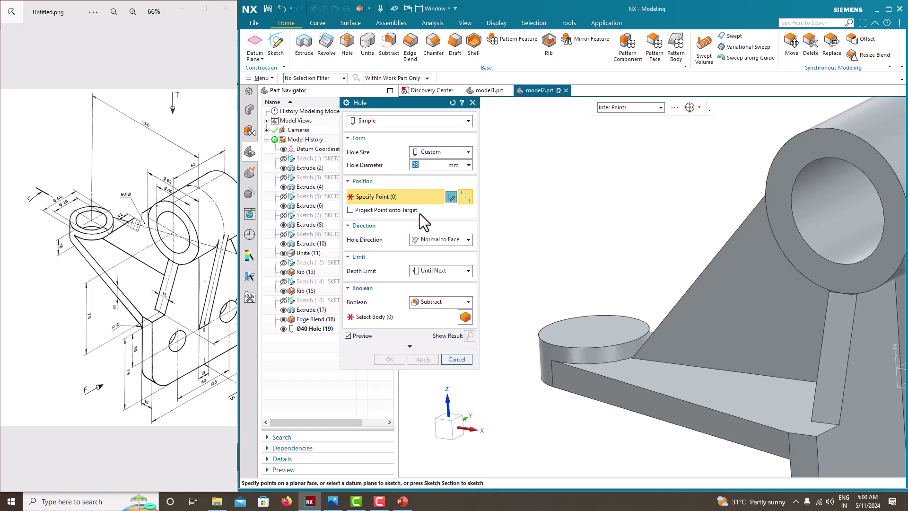
pyautogui.scroll(4, 575, 333)
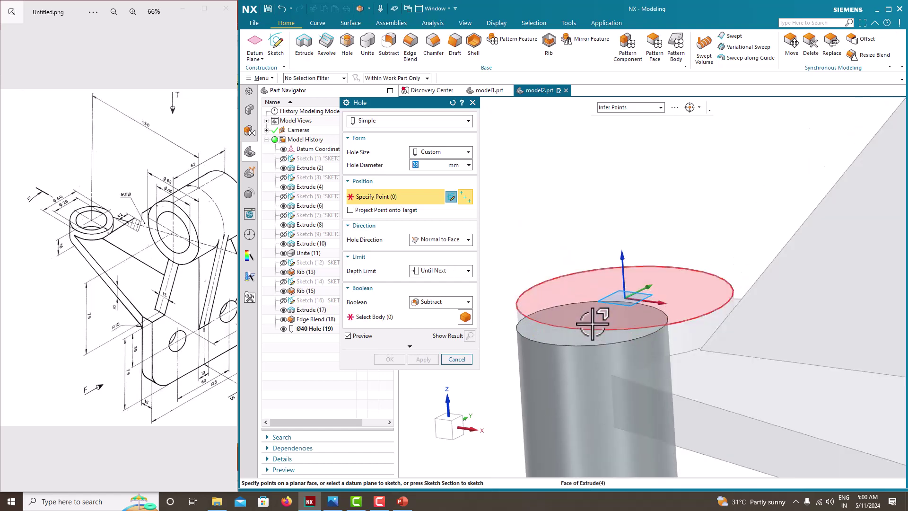
pyautogui.click(598, 384)
pyautogui.scroll(-4, 594, 326)
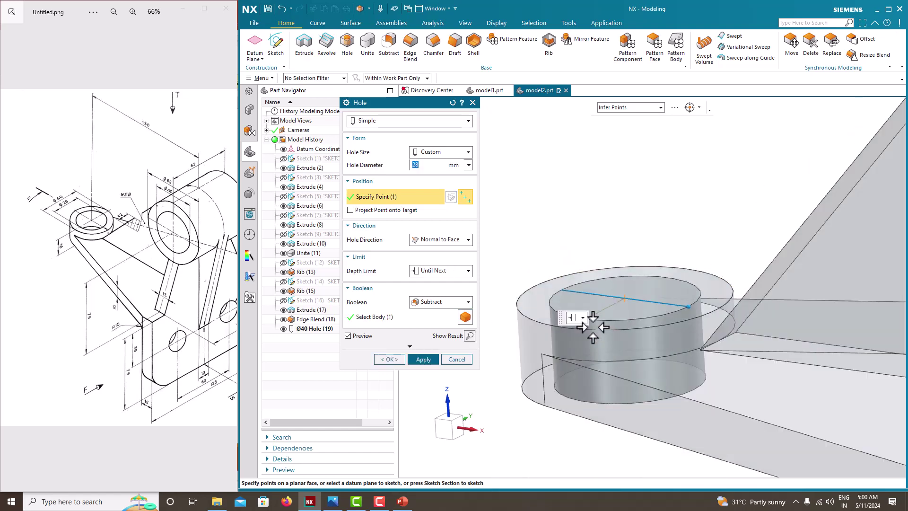
pyautogui.moveTo(572, 298); pyautogui.dragTo(586, 331, button='middle')
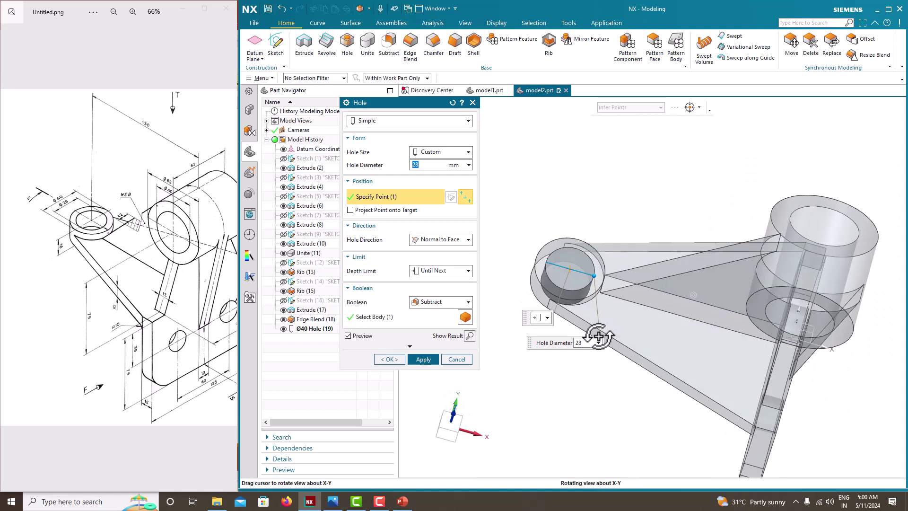
pyautogui.click(389, 358)
# - Orient the bracket to the isometric view and compare it with the reference drawing
pyautogui.moveTo(506, 324); pyautogui.dragTo(473, 223, button='middle')
pyautogui.rightClick(473, 224)
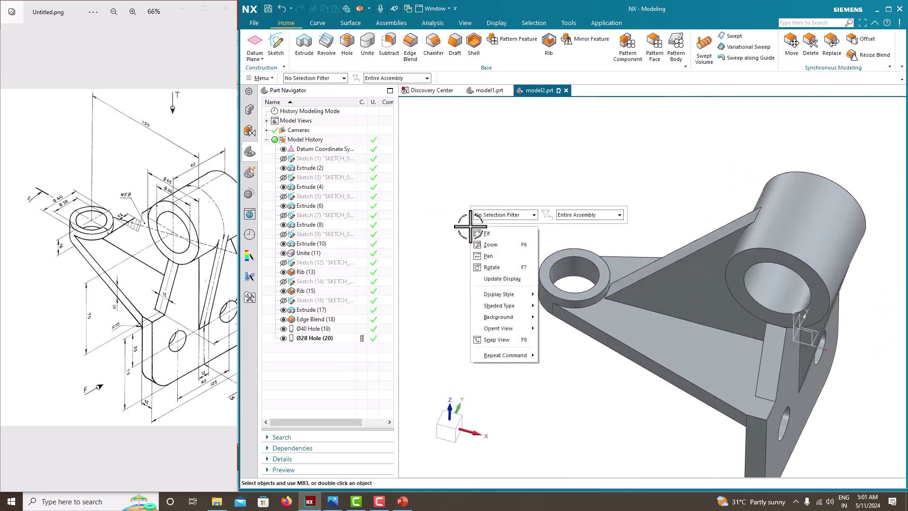
pyautogui.moveTo(522, 331)
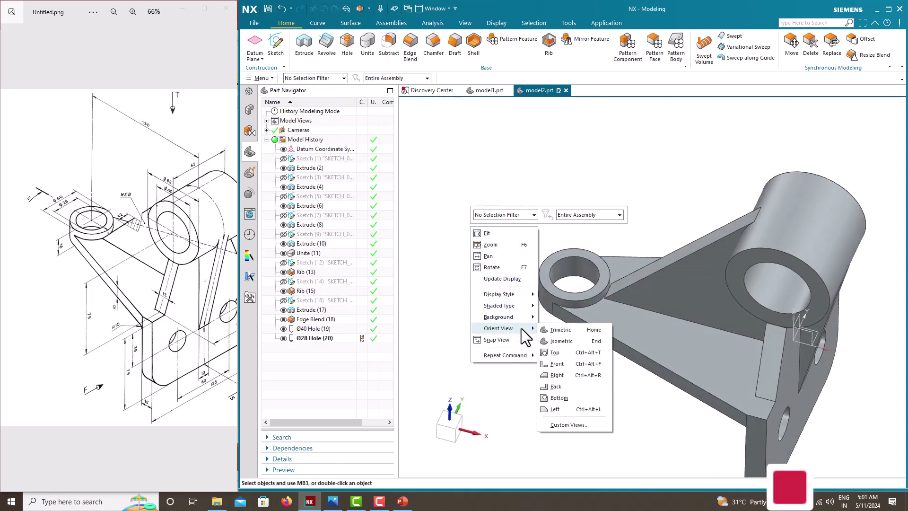
pyautogui.click(571, 351)
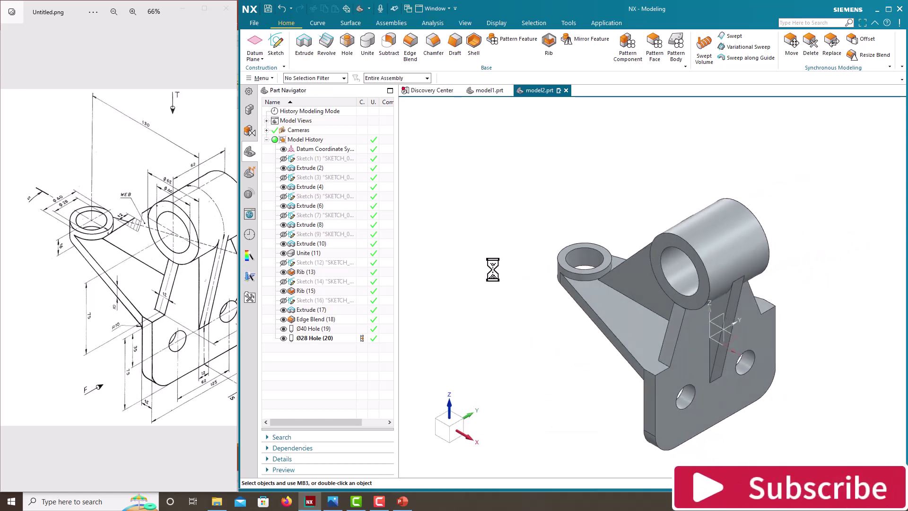
pyautogui.scroll(-2, 501, 274)
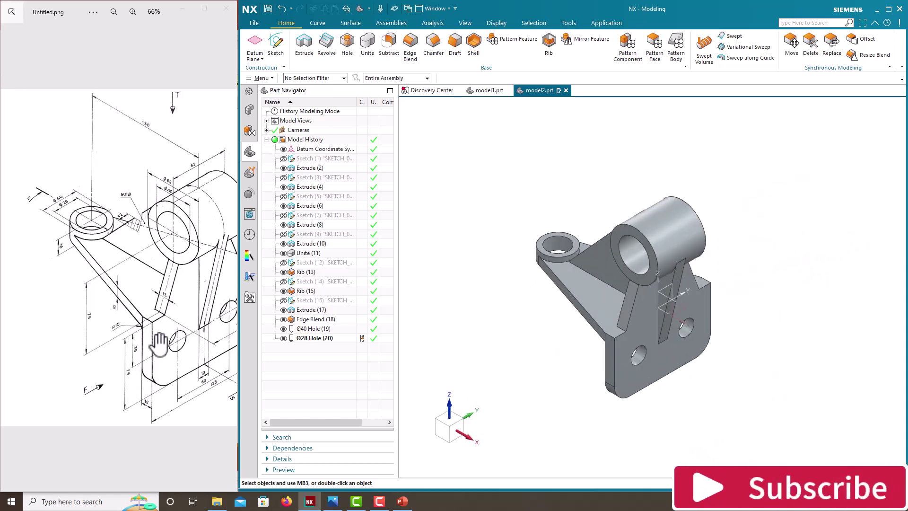
pyautogui.moveTo(159, 345); pyautogui.dragTo(96, 338)
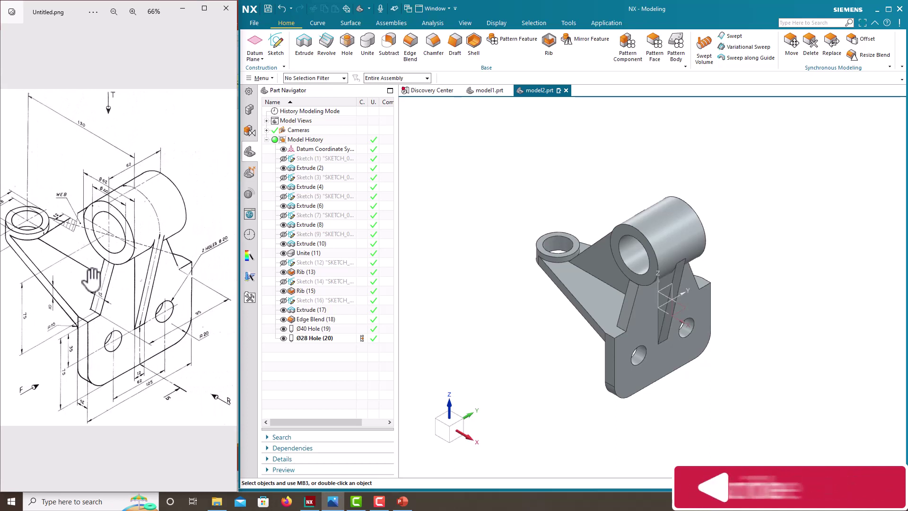
pyautogui.scroll(-2, 128, 182)
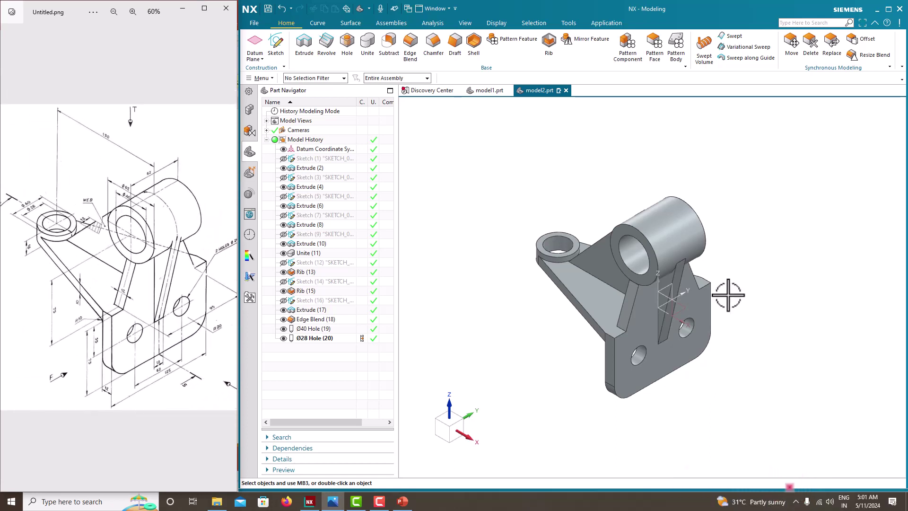